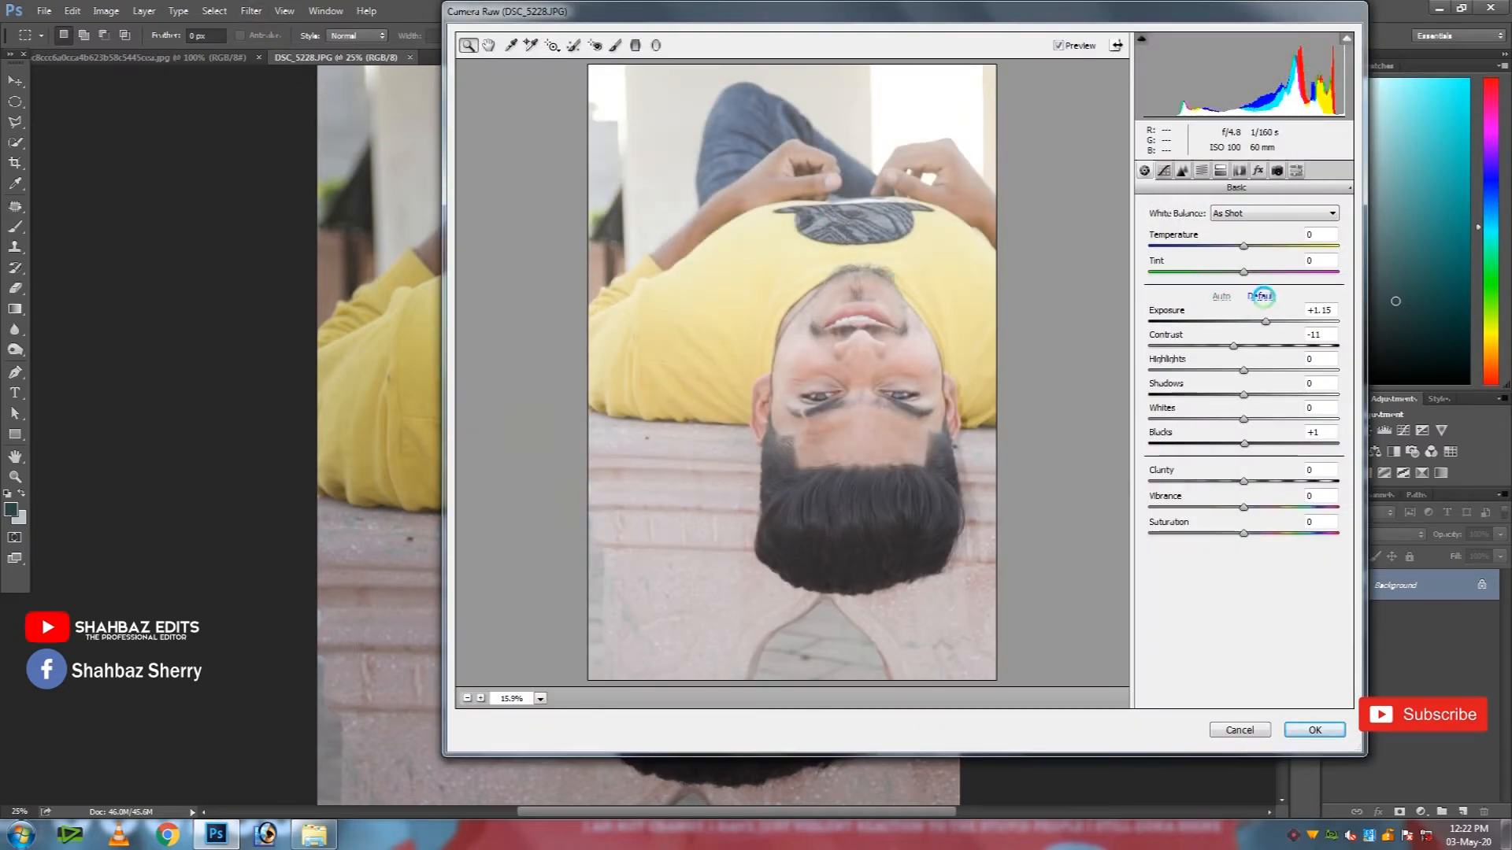
# Step: Reset the Basic tone adjustments and set Highlights -100, Shadows +100, Whites -100, Blacks +30, Clarity +35, Vibrance +100 and Saturation +28
pyautogui.click(1261, 296)
pyautogui.moveTo(1197, 411); pyautogui.dragTo(1131, 412)
pyautogui.moveTo(1243, 370); pyautogui.dragTo(1339, 394)
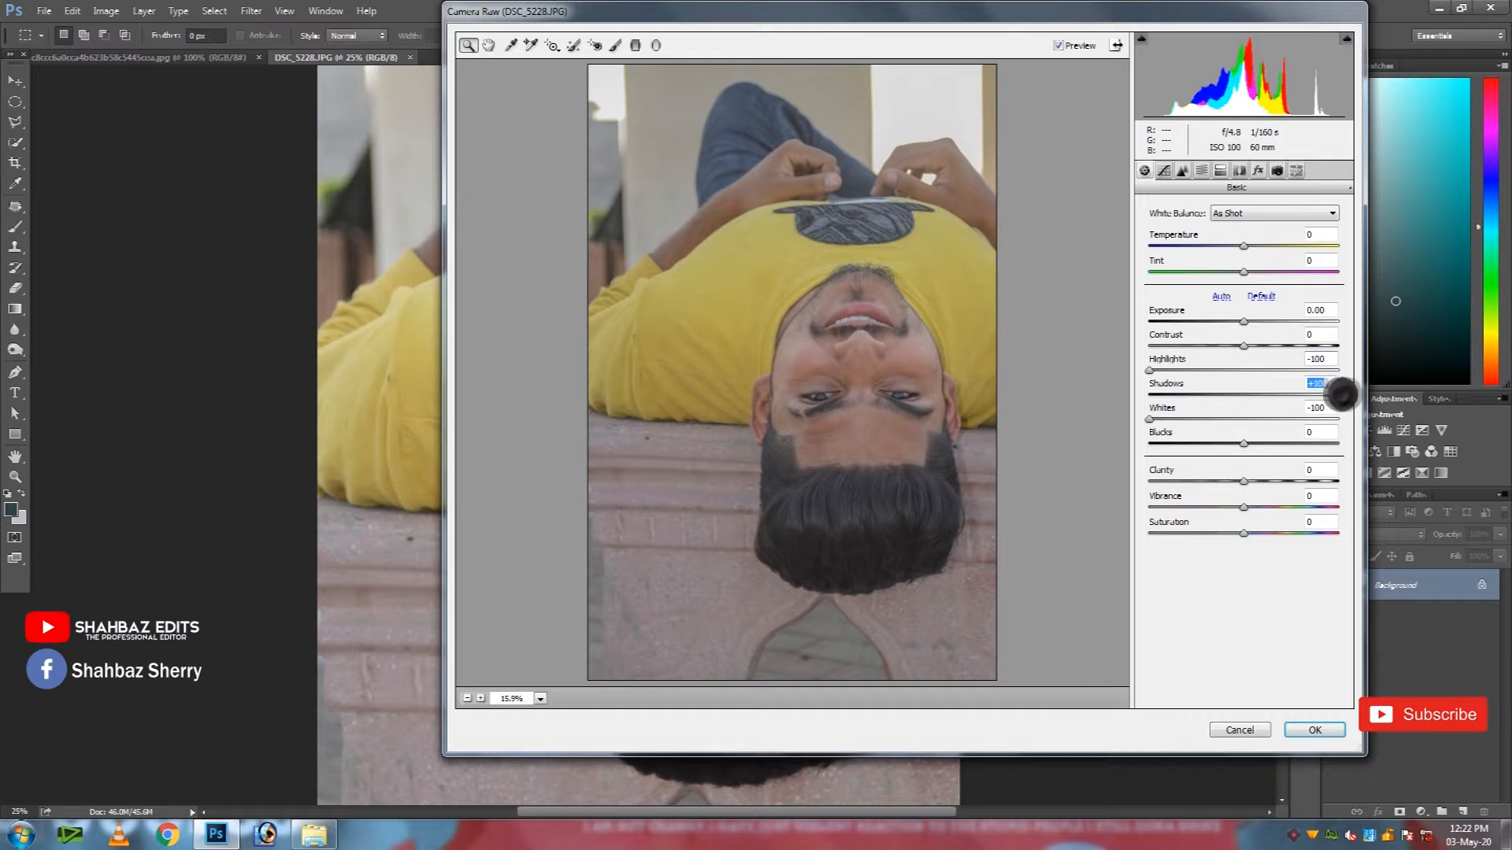
pyautogui.moveTo(1259, 441); pyautogui.dragTo(1341, 506)
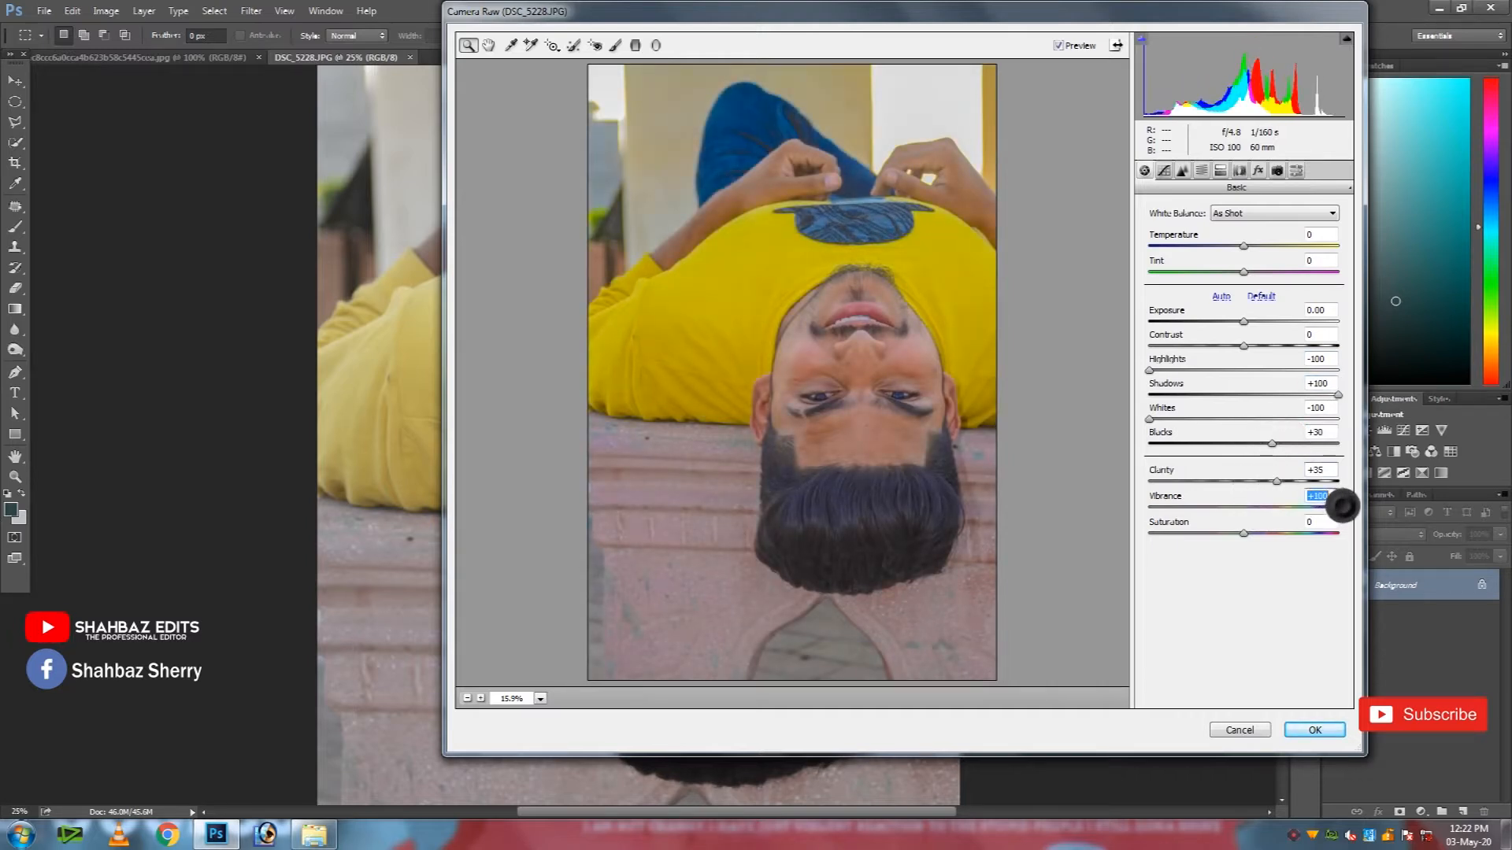
pyautogui.moveTo(1243, 533); pyautogui.dragTo(1266, 533)
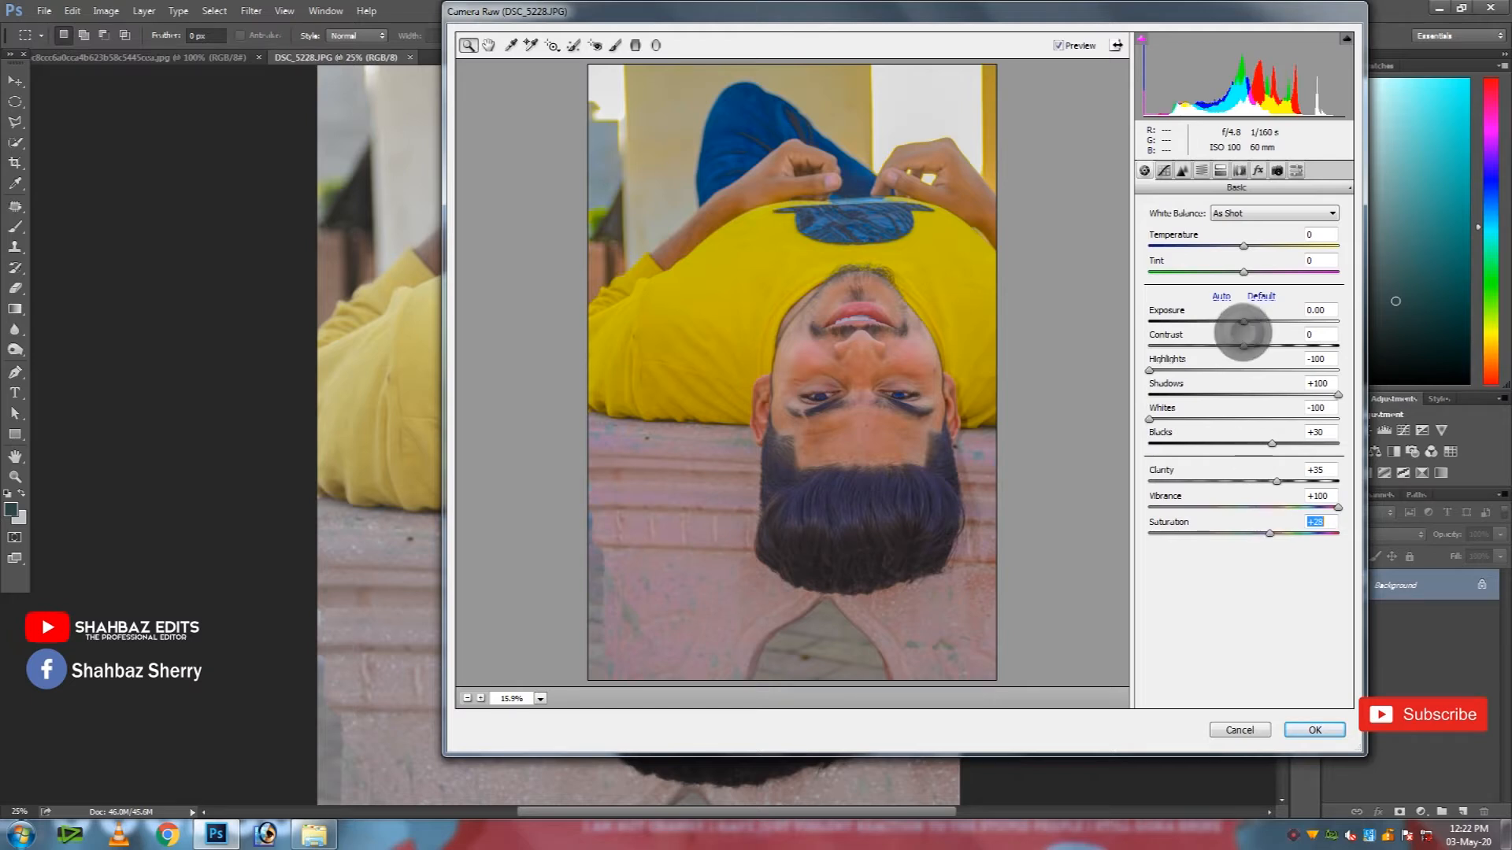
# Step: Set the HSL saturation of Reds to -18 and Oranges to -29, adjust their luminance, and raise the overall exposure slightly
pyautogui.click(1200, 170)
pyautogui.moveTo(1223, 305); pyautogui.dragTo(1216, 307)
pyautogui.click(1236, 231)
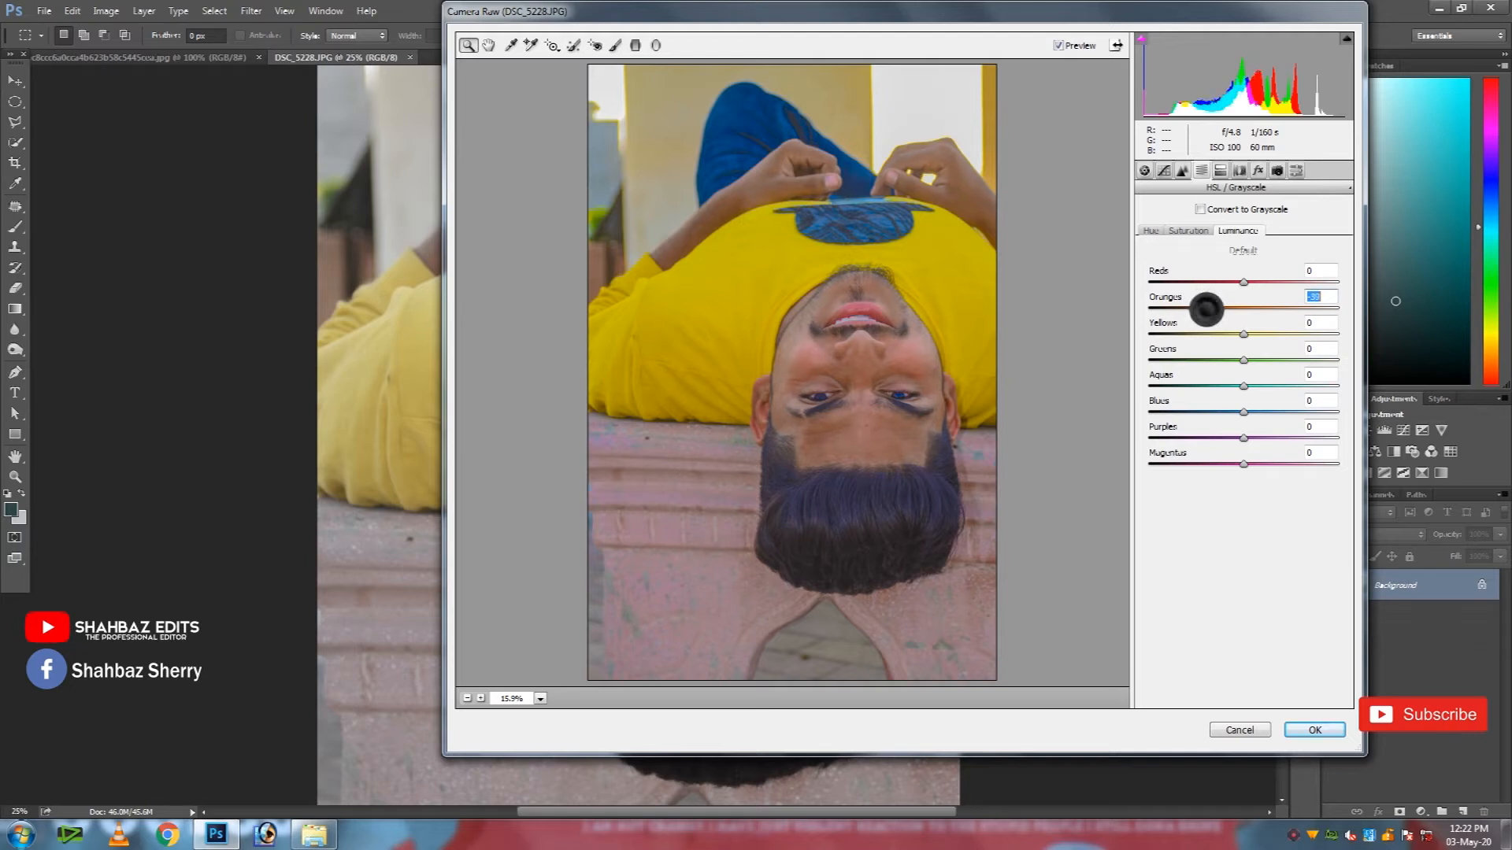
pyautogui.moveTo(1242, 282); pyautogui.dragTo(1253, 318)
pyautogui.click(1189, 236)
pyautogui.click(1144, 170)
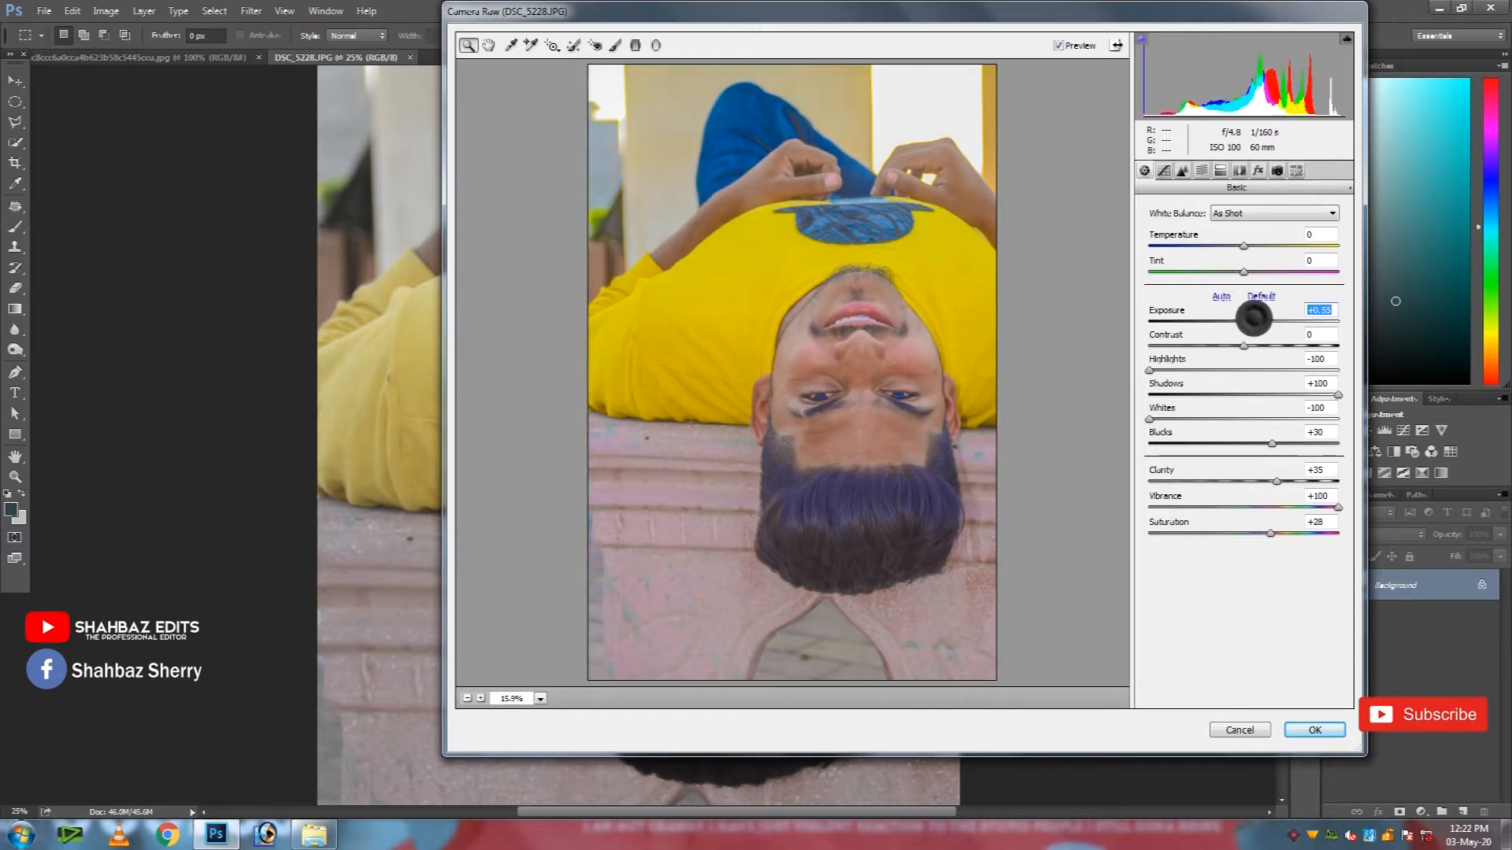
# Step: Set the HSL saturation of Aquas to +38 and Blues to +100, and strongly lower the Purples saturation
pyautogui.click(1201, 170)
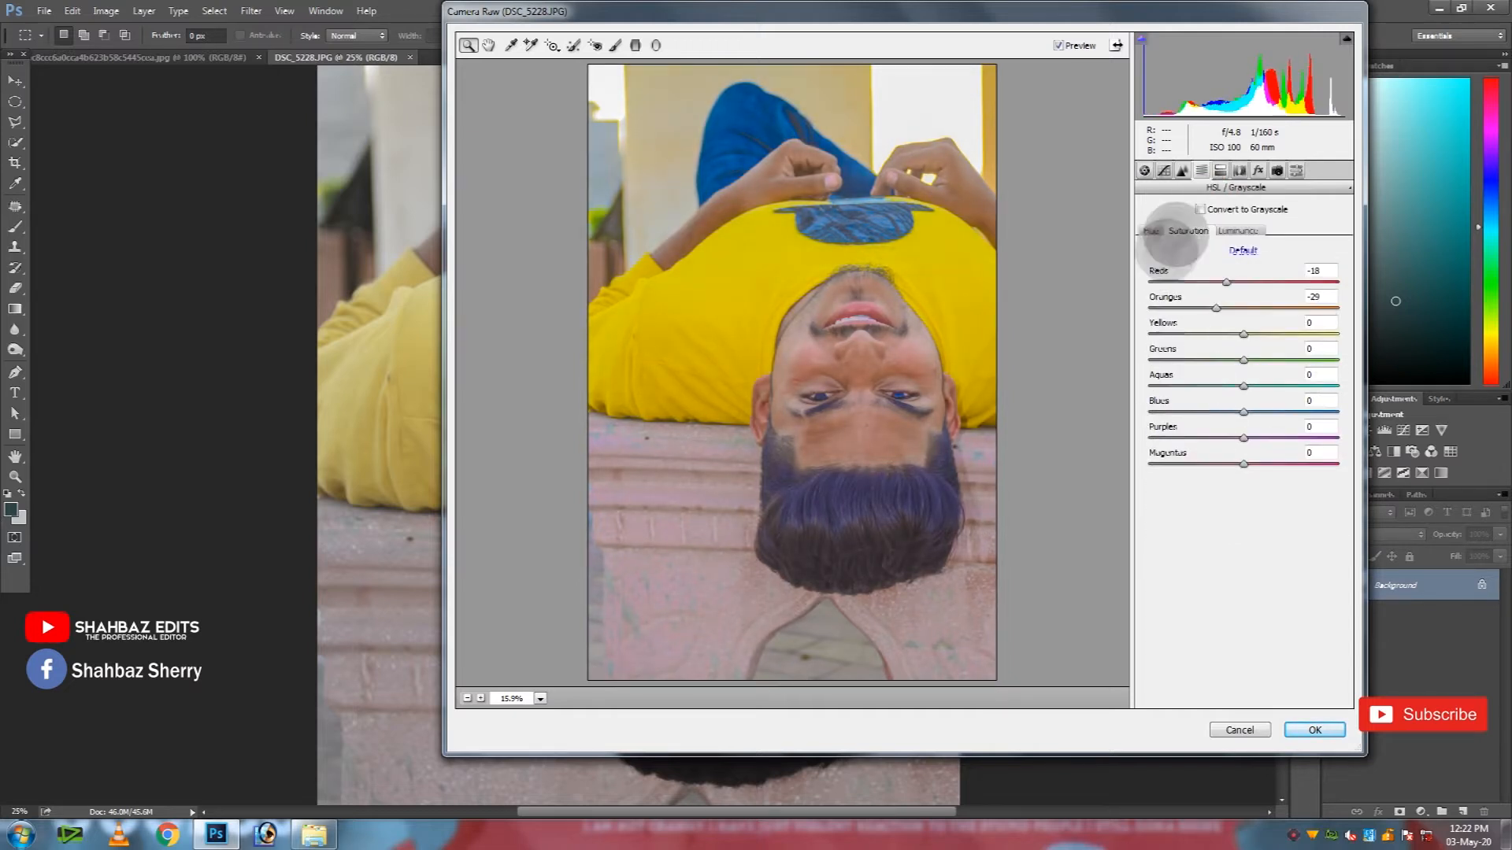
pyautogui.moveTo(1282, 410); pyautogui.dragTo(1343, 411)
pyautogui.moveTo(1244, 385); pyautogui.dragTo(1279, 383)
pyautogui.moveTo(1264, 437); pyautogui.dragTo(1150, 434)
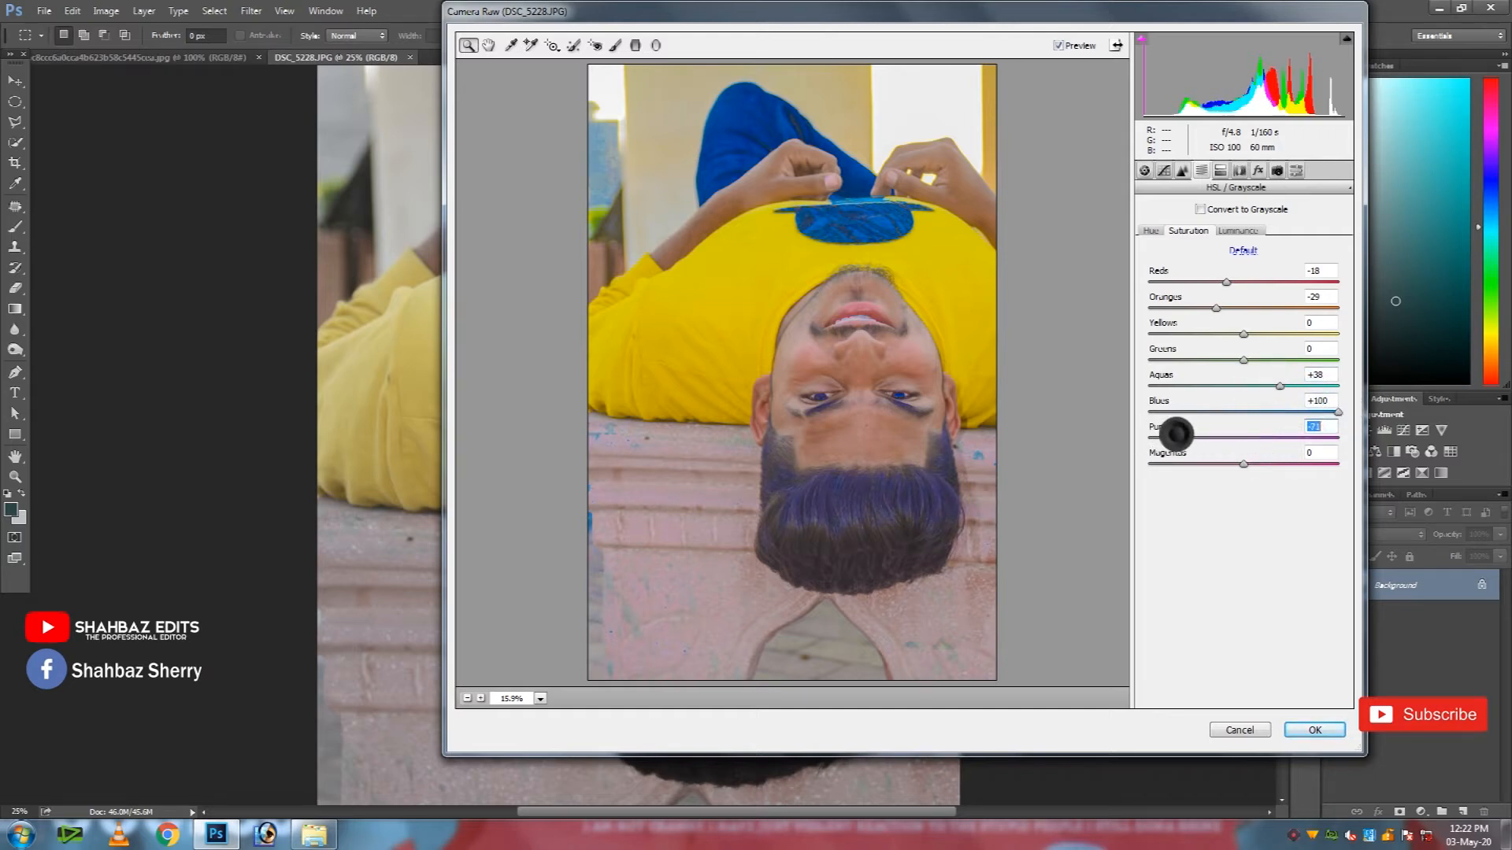
# Step: Shift the Blues hue toward teal to about -57 and apply the Camera Raw adjustments
pyautogui.click(1150, 230)
pyautogui.moveTo(1243, 412); pyautogui.dragTo(1200, 411)
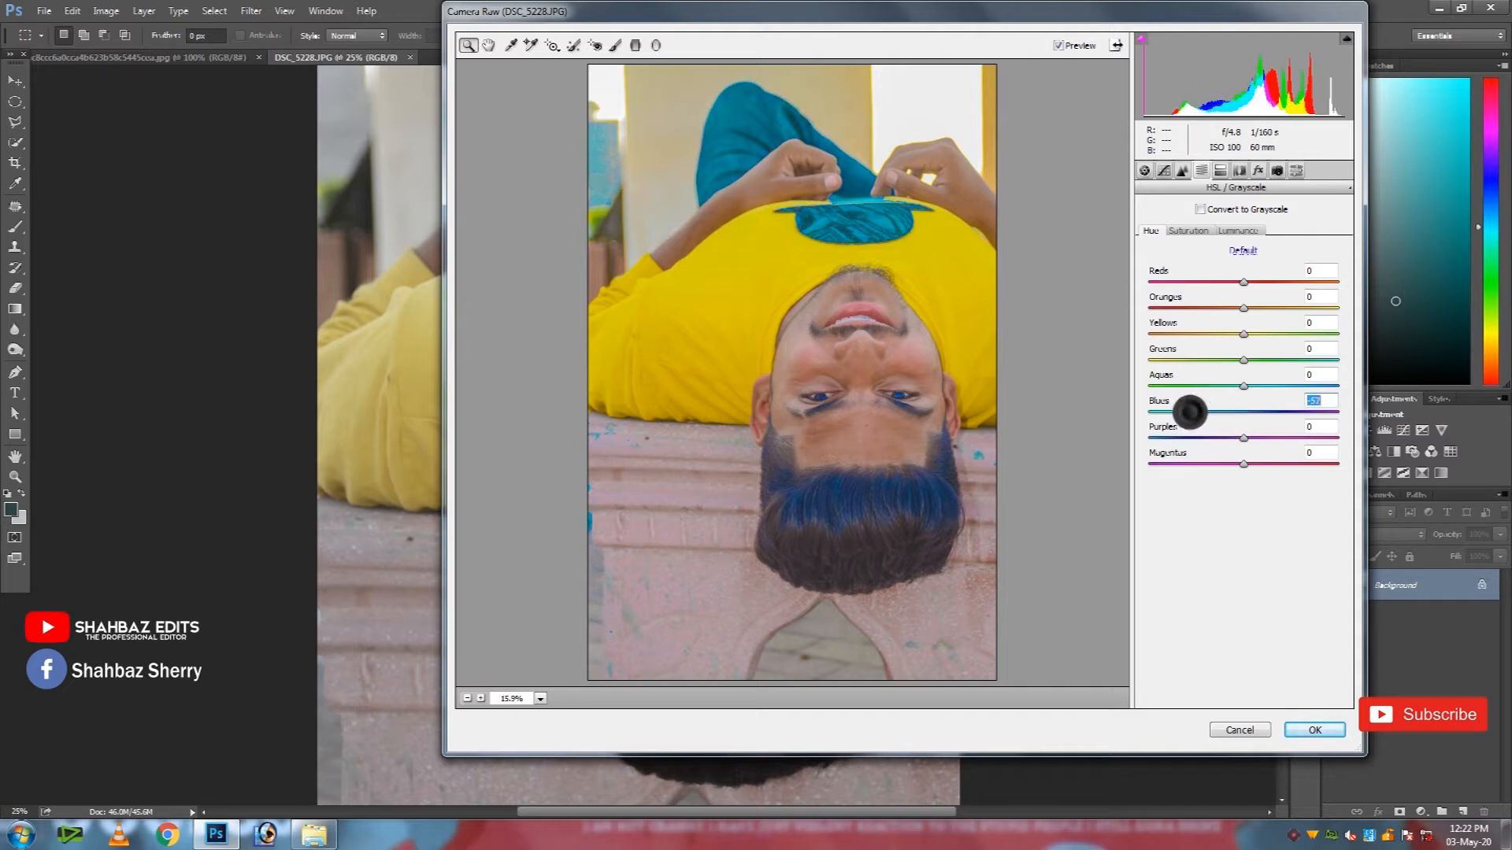
pyautogui.click(1302, 728)
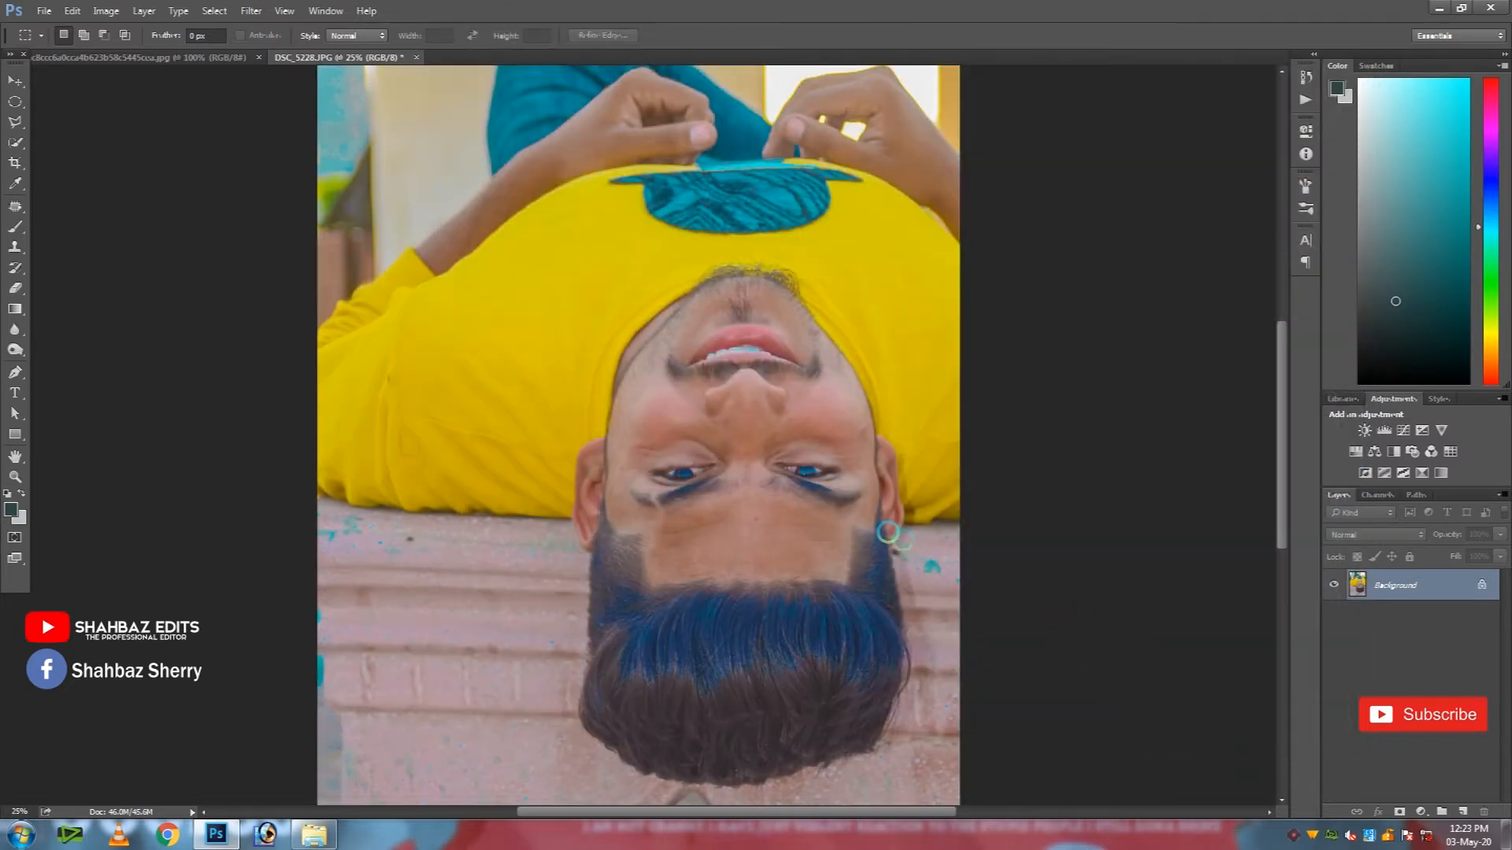
# Step: Rotate the whole image 180° so that the face is upright
pyautogui.click(106, 11)
pyautogui.moveTo(212, 146)
pyautogui.click(285, 153)
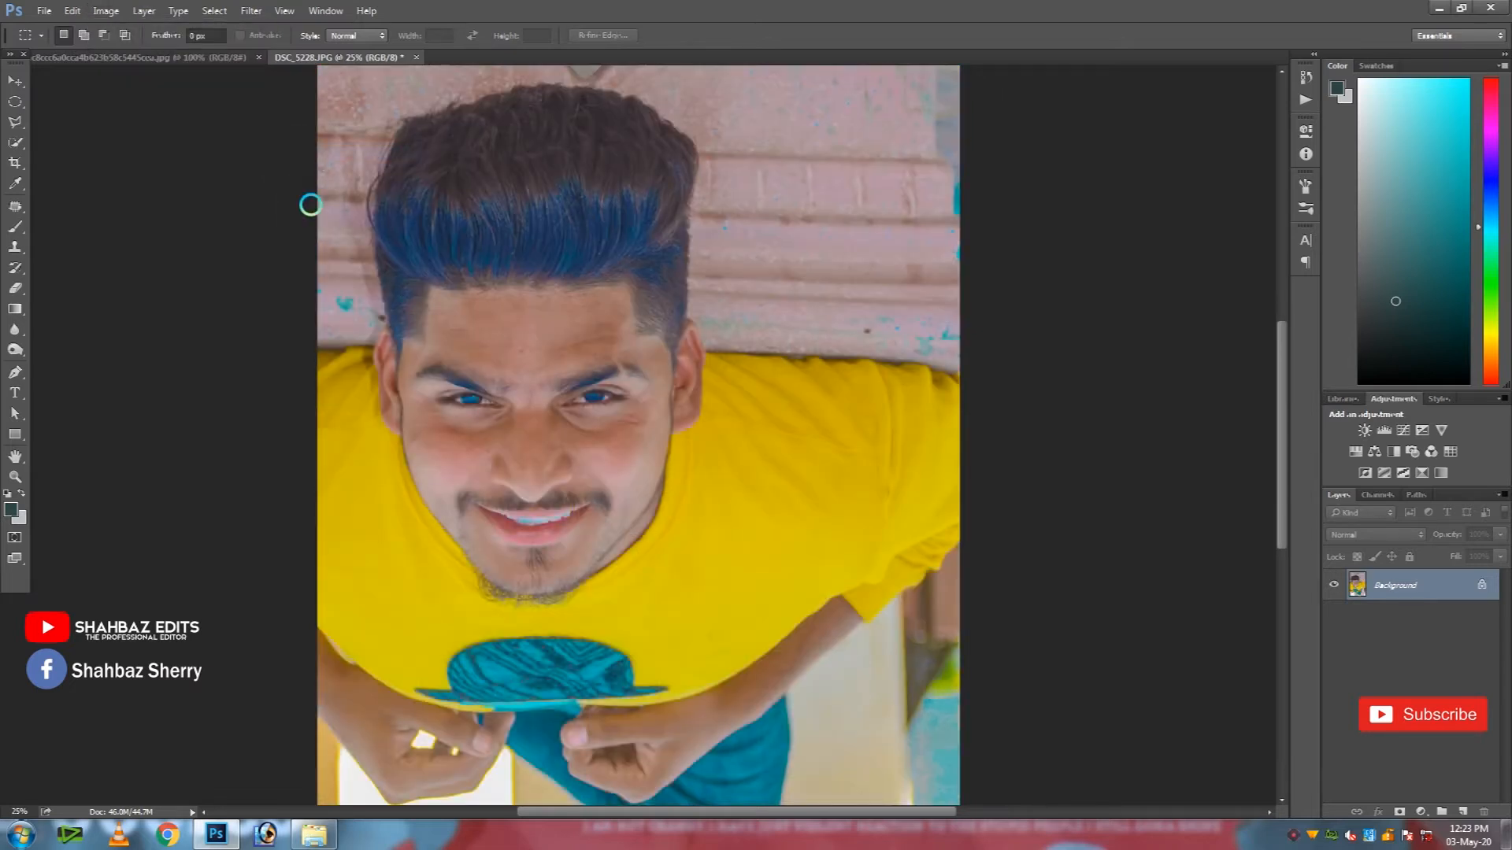
pyautogui.hotkey('ctrl', '-')
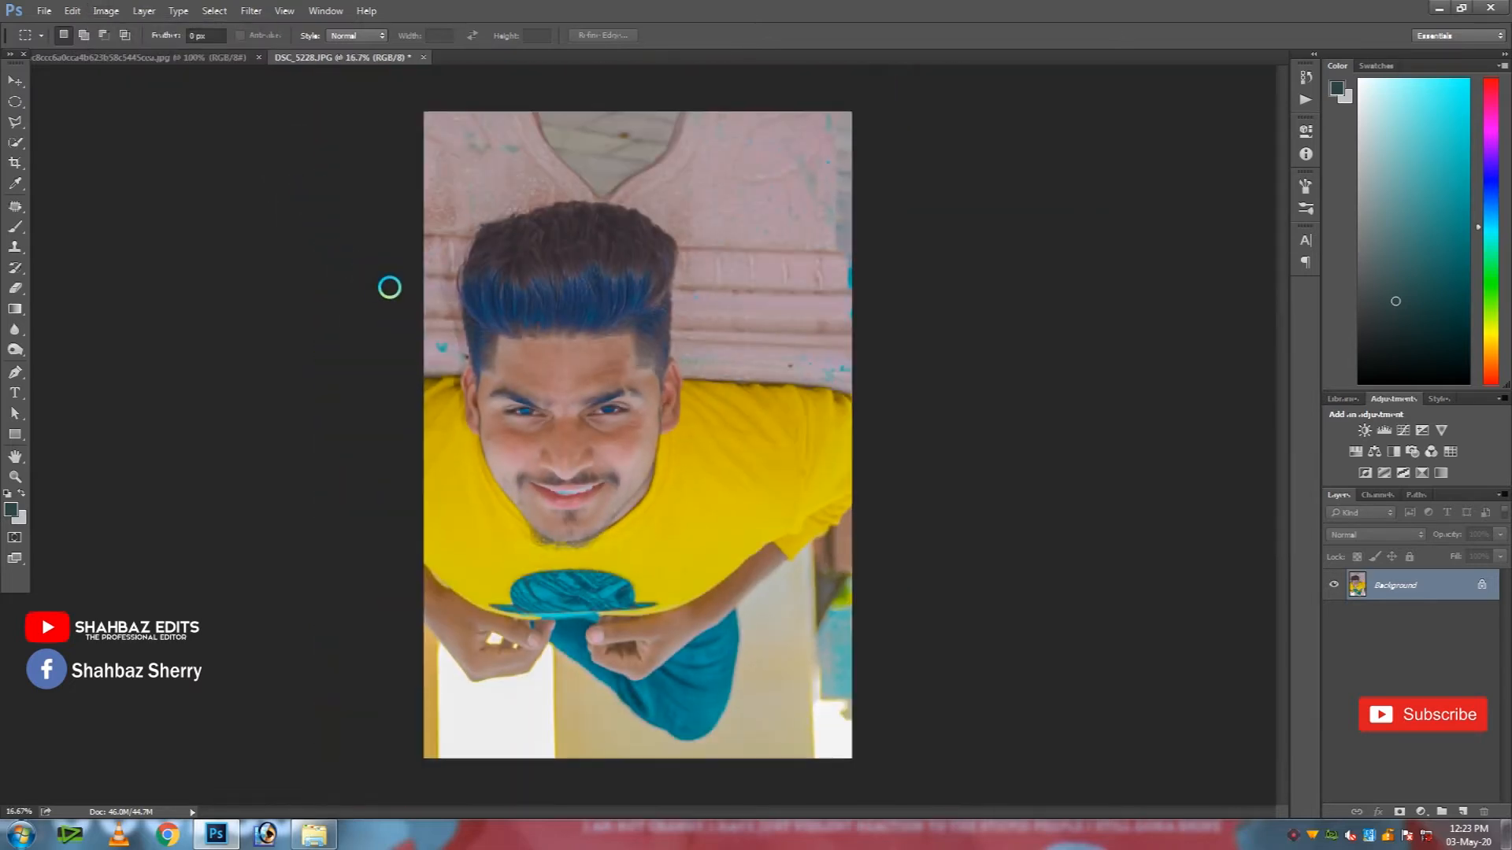
# Step: Select the hair with an elliptical marquee feathered 40 px, refining the selection edge beside the left temple
pyautogui.hotkey('ctrl', '+')
pyautogui.moveTo(341, 187); pyautogui.dragTo(457, 352)
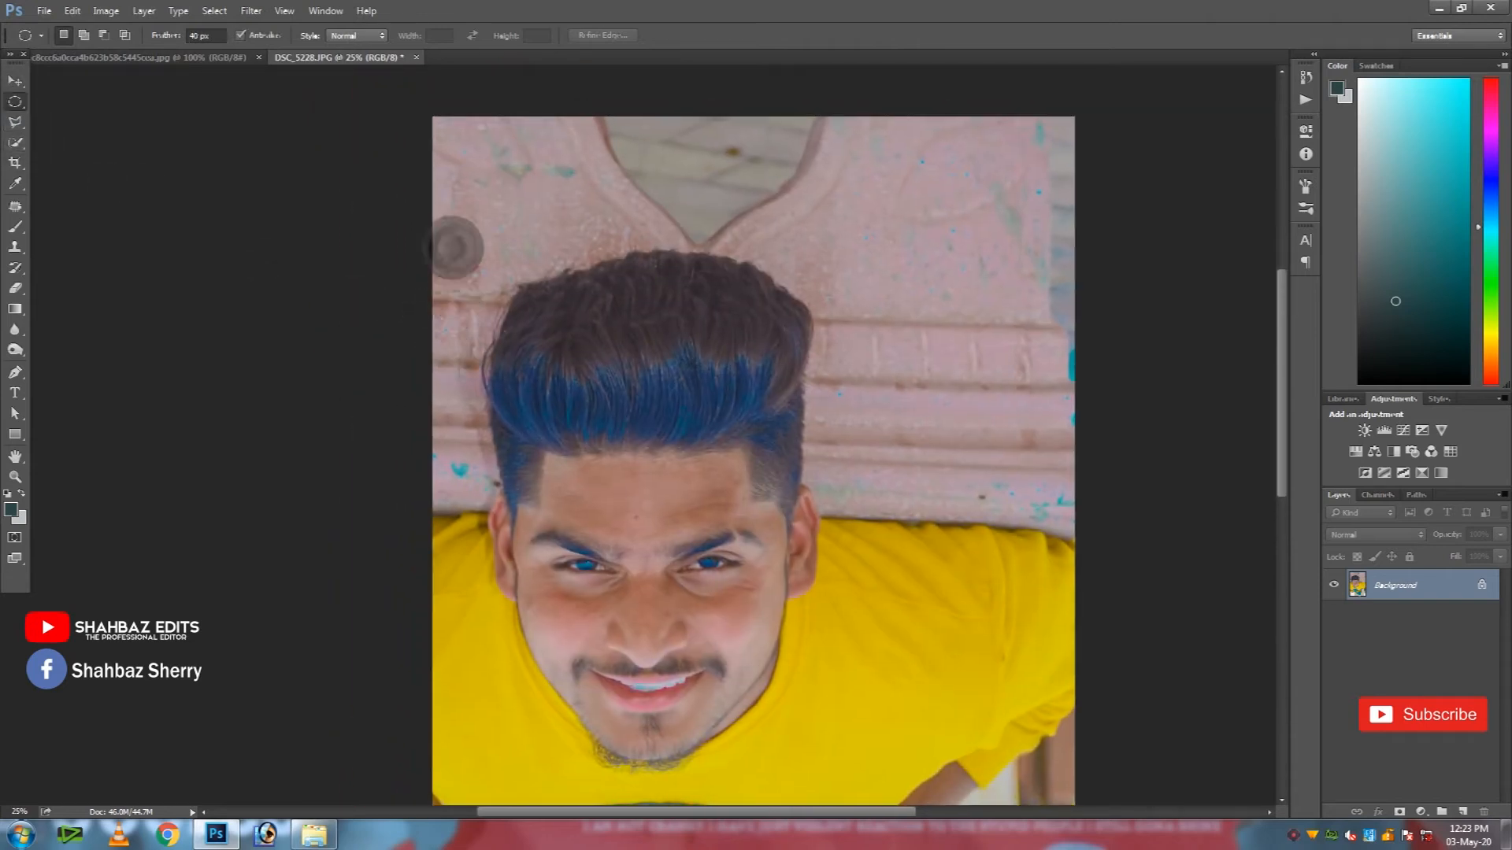
pyautogui.moveTo(505, 298); pyautogui.dragTo(819, 617)
pyautogui.moveTo(819, 616); pyautogui.dragTo(837, 615)
pyautogui.press('Return')
pyautogui.moveTo(471, 233); pyautogui.dragTo(836, 551)
pyautogui.moveTo(502, 463); pyautogui.dragTo(537, 545)
# Step: Remove the blue tint from the selected hair by setting Cyans and Blues saturation to -100 in Hue/Saturation, and deselect
pyautogui.hotkey('ctrl', 'u')
pyautogui.click(1039, 177)
pyautogui.click(1029, 237)
pyautogui.moveTo(1130, 265); pyautogui.dragTo(1038, 256)
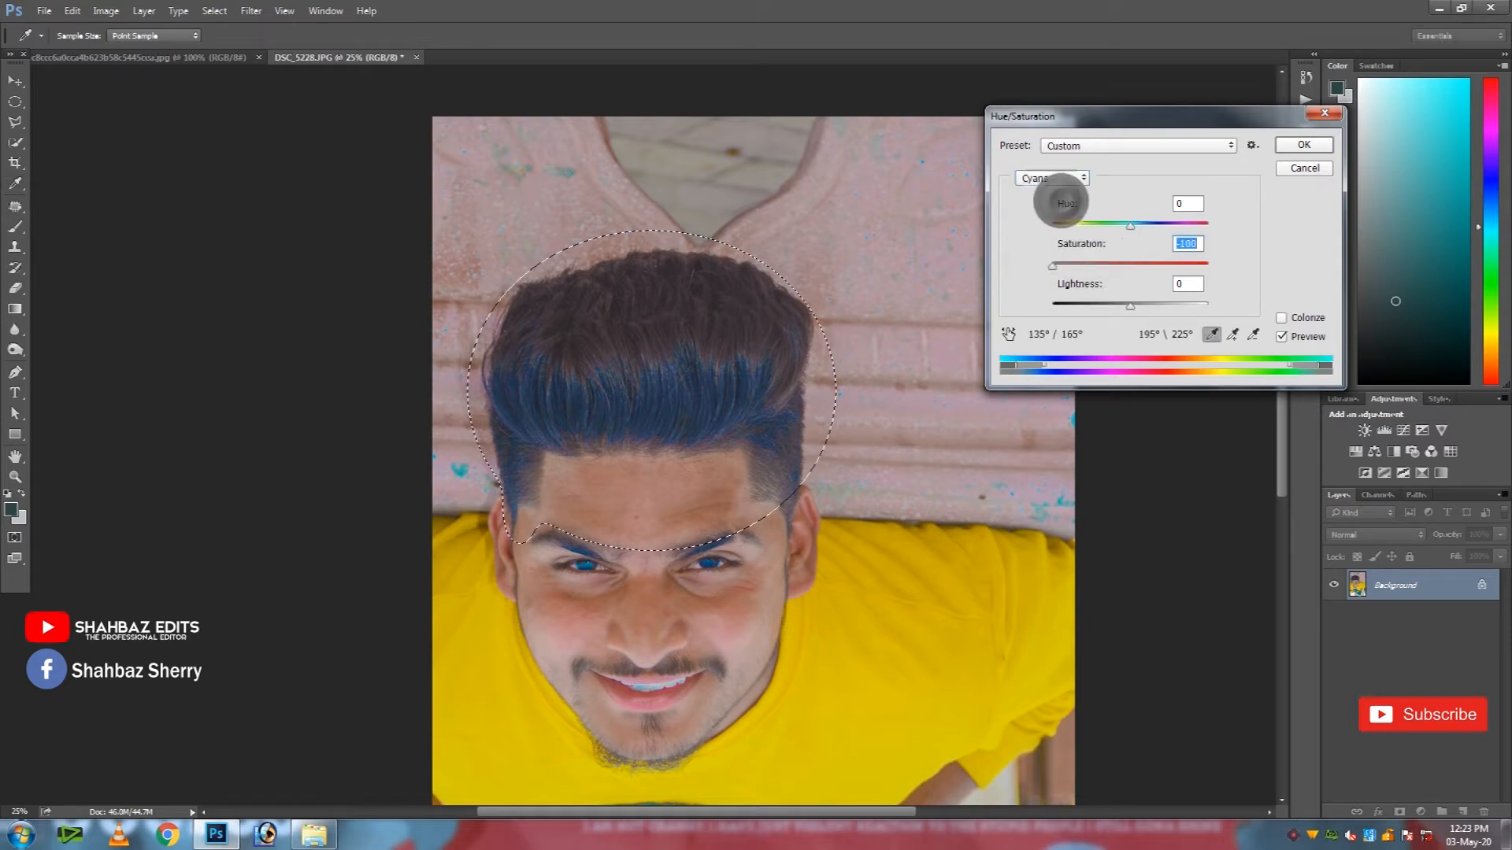
pyautogui.click(1051, 178)
pyautogui.click(1043, 250)
pyautogui.moveTo(1130, 265); pyautogui.dragTo(1084, 265)
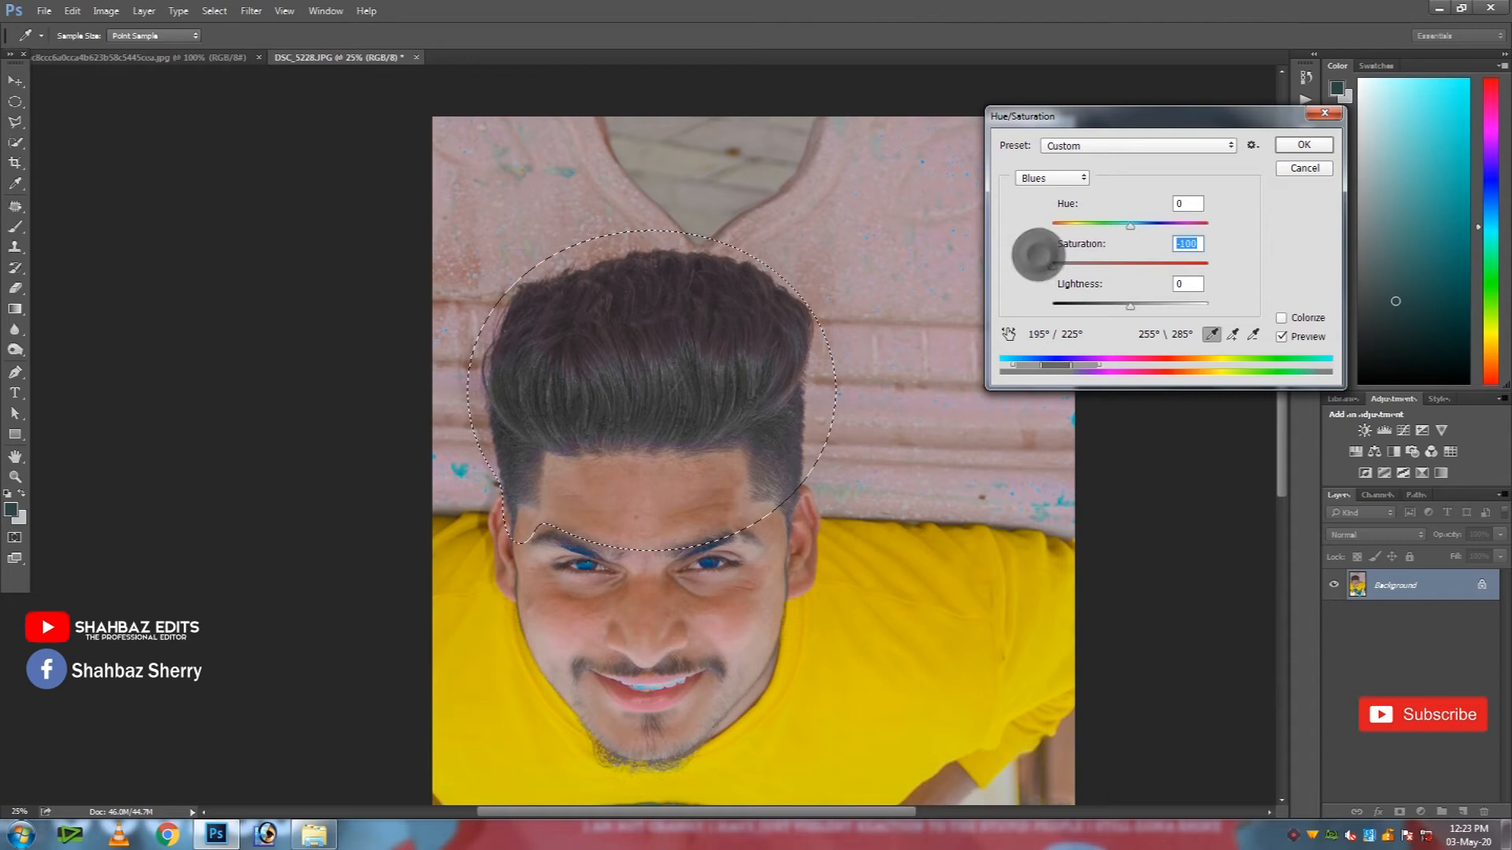
pyautogui.press('Return')
pyautogui.hotkey('ctrl', 'd')
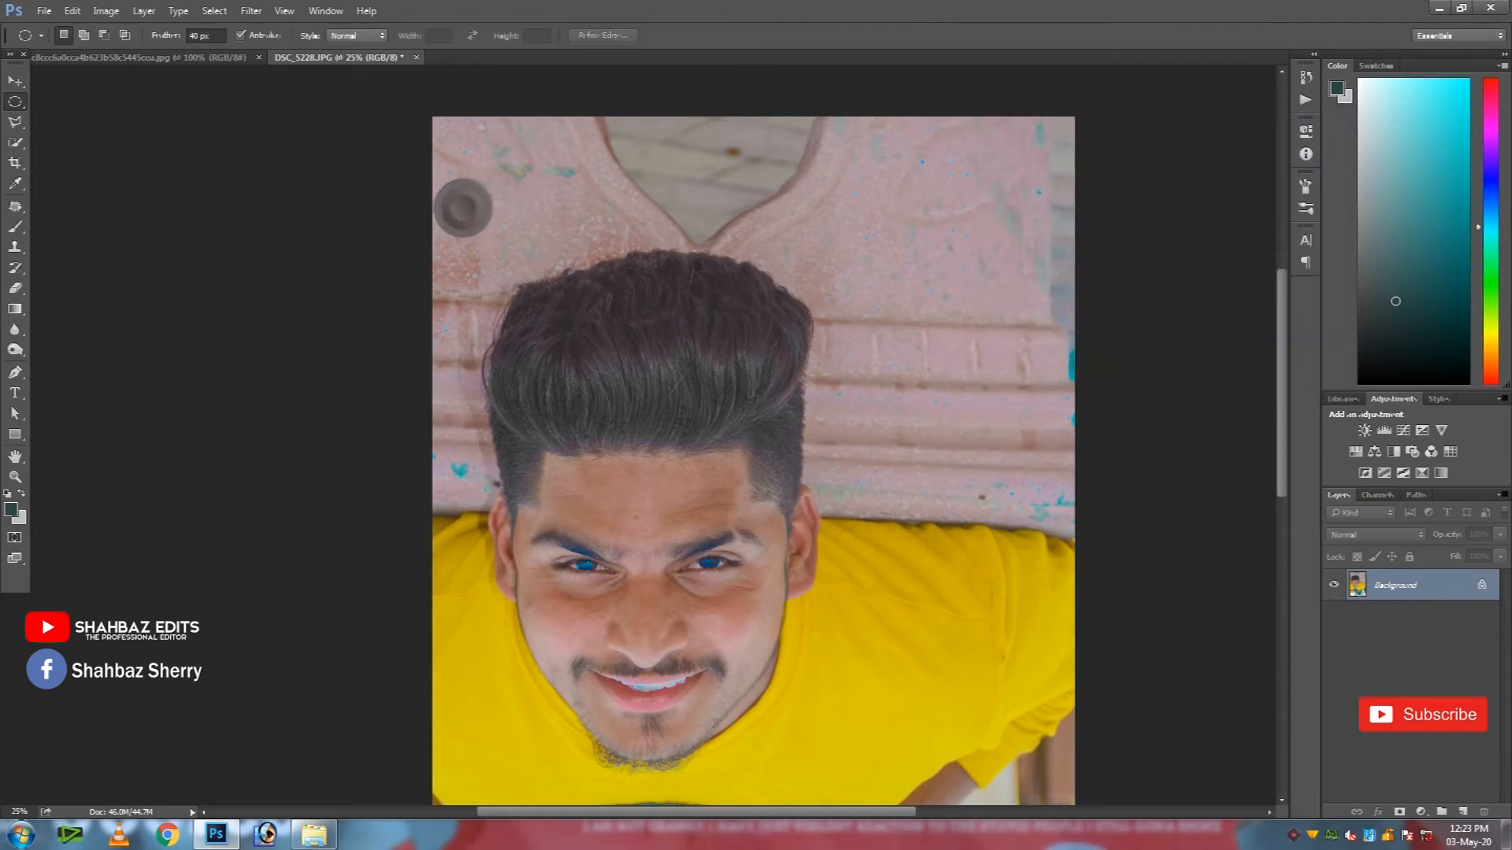
# Step: Smooth the skin of the left cheek and under the left eye with the Mixer Brush, enlarging the brush to 200
pyautogui.hotkey('ctrl', '-')
pyautogui.hotkey('ctrl', '-')
pyautogui.hotkey('ctrl', '+')
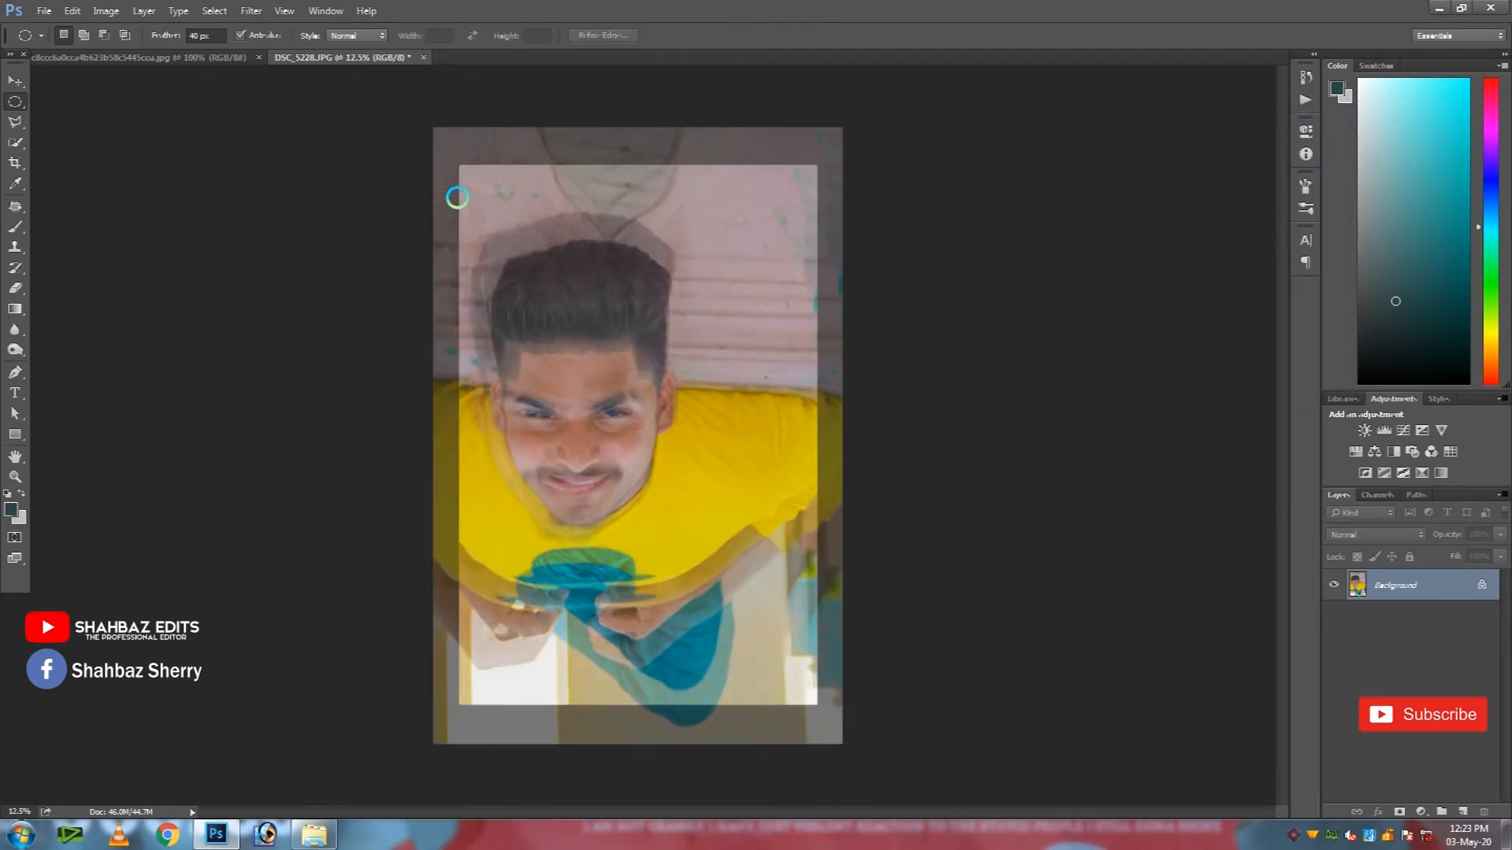
pyautogui.hotkey('ctrl', '+')
pyautogui.hotkey('ctrl', '+')
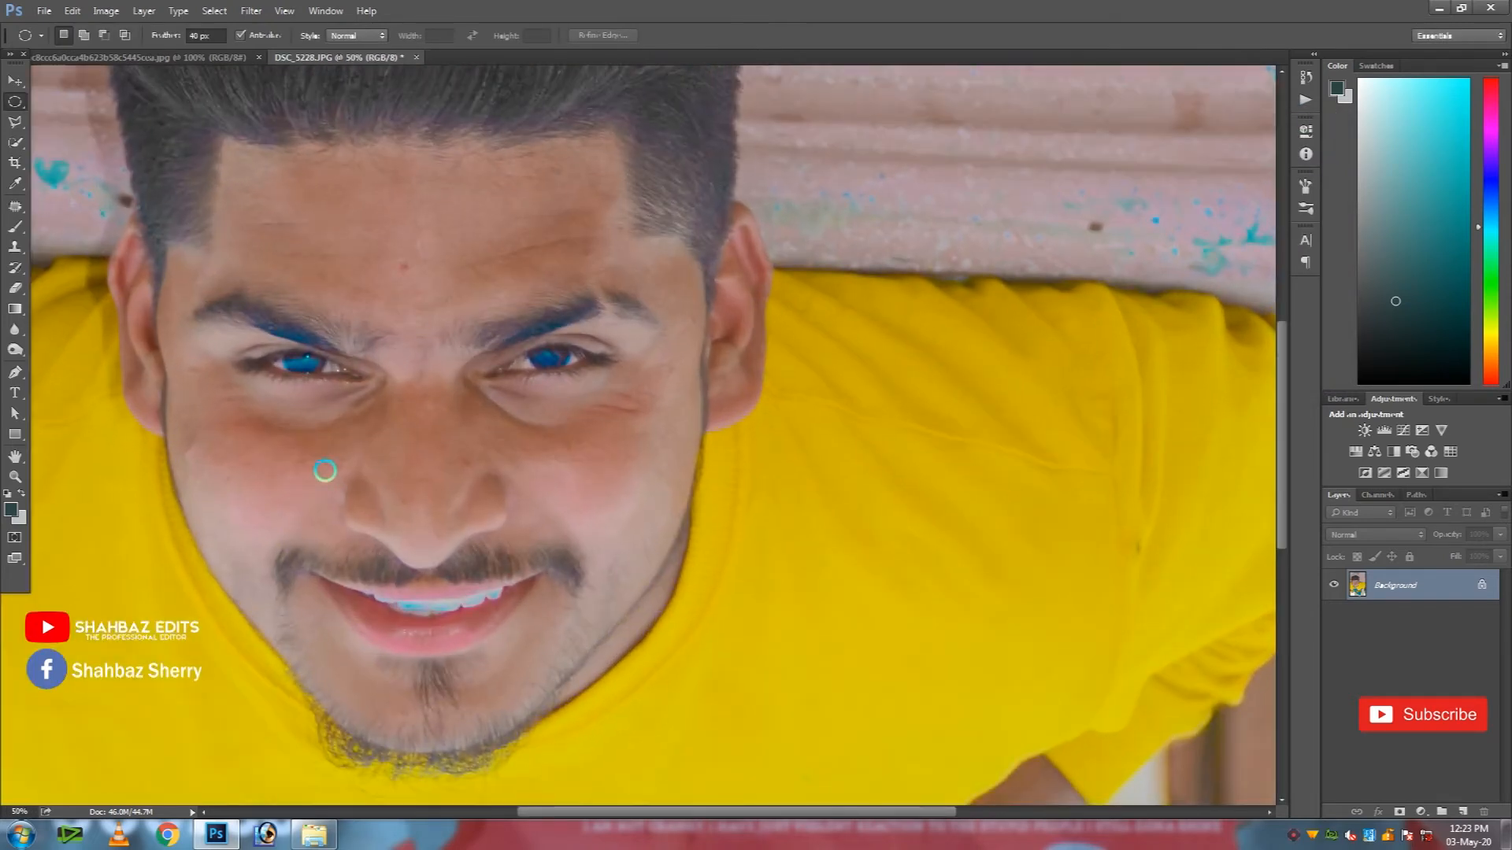
pyautogui.hotkey('ctrl', '+')
pyautogui.press('b')
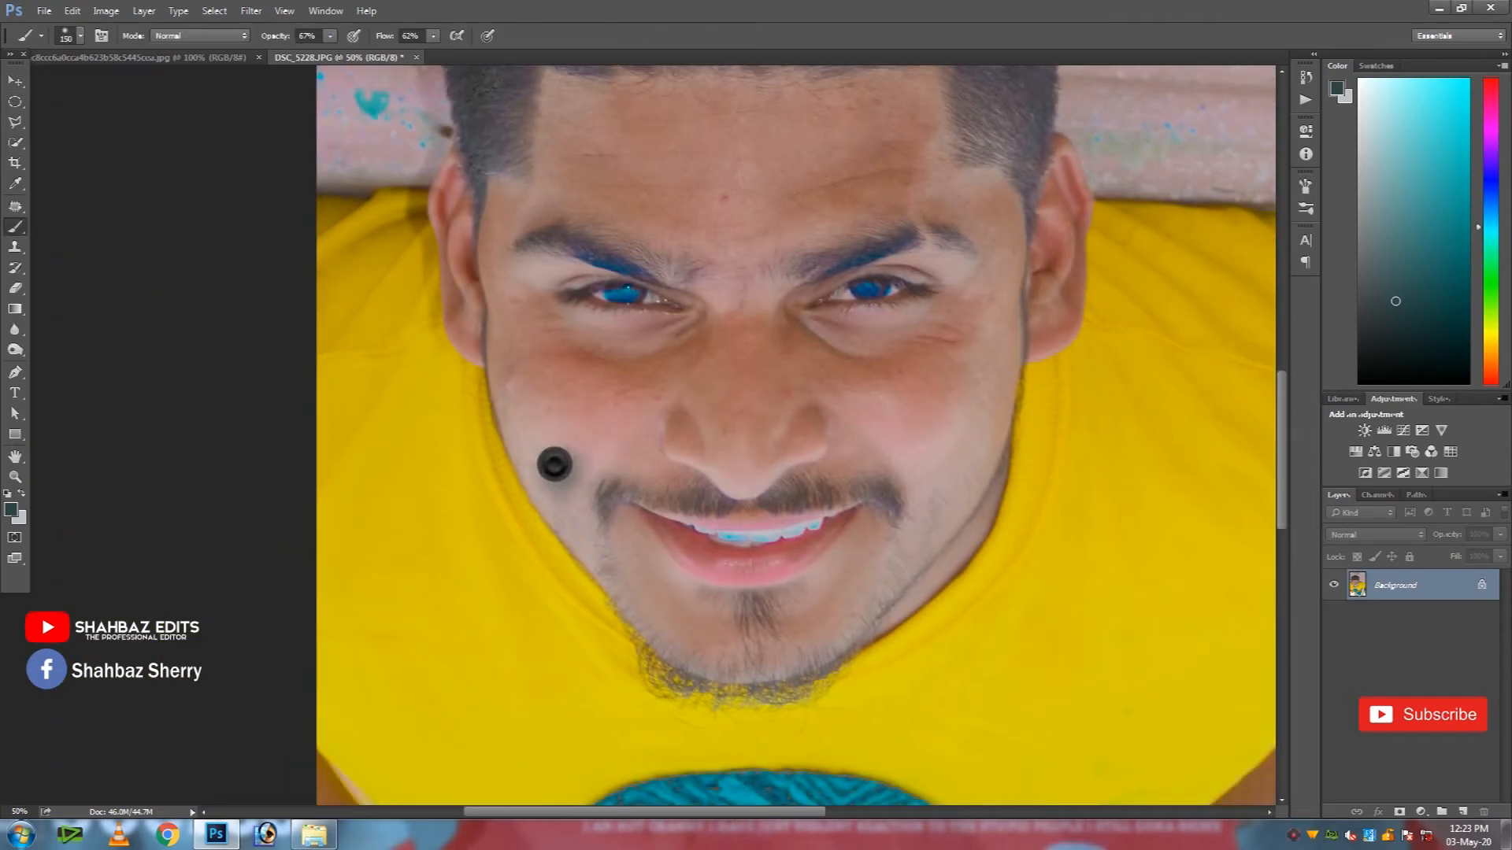
pyautogui.rightClick(15, 227)
pyautogui.click(53, 270)
pyautogui.moveTo(557, 479)
pyautogui.mouseDown()
pyautogui.moveTo(586, 494)
pyautogui.moveTo(570, 486)
pyautogui.moveTo(584, 452)
pyautogui.moveTo(577, 470)
pyautogui.moveTo(645, 452)
pyautogui.mouseUp()
pyautogui.press(']')
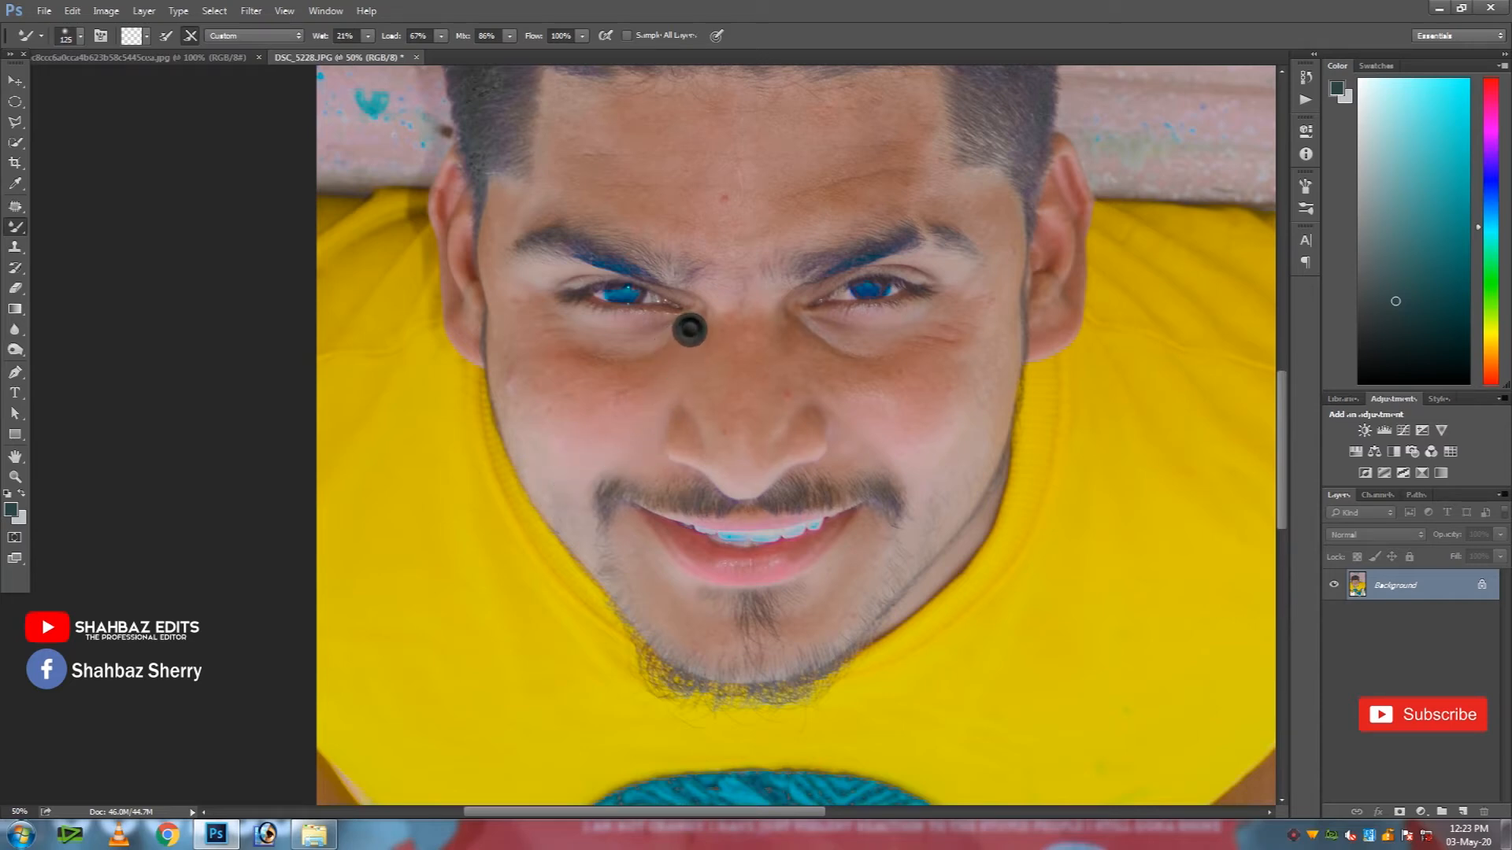
pyautogui.press(']')
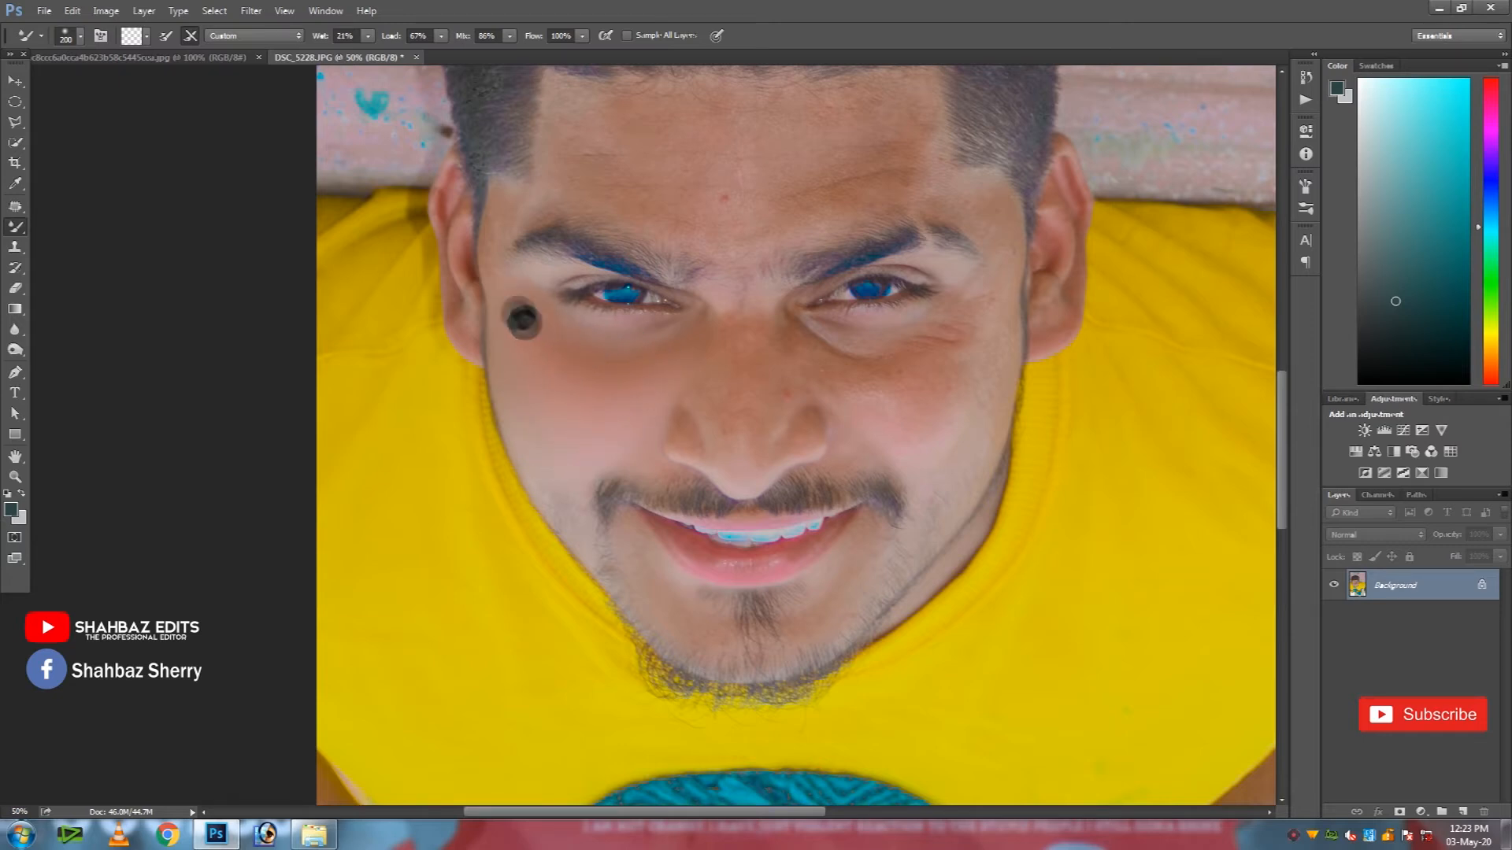
# Step: Smooth the skin on the nose with the Mixer Brush reduced to size 80
pyautogui.moveTo(710, 414); pyautogui.dragTo(408, 470)
pyautogui.press('[')
pyautogui.press('[')
pyautogui.press('[')
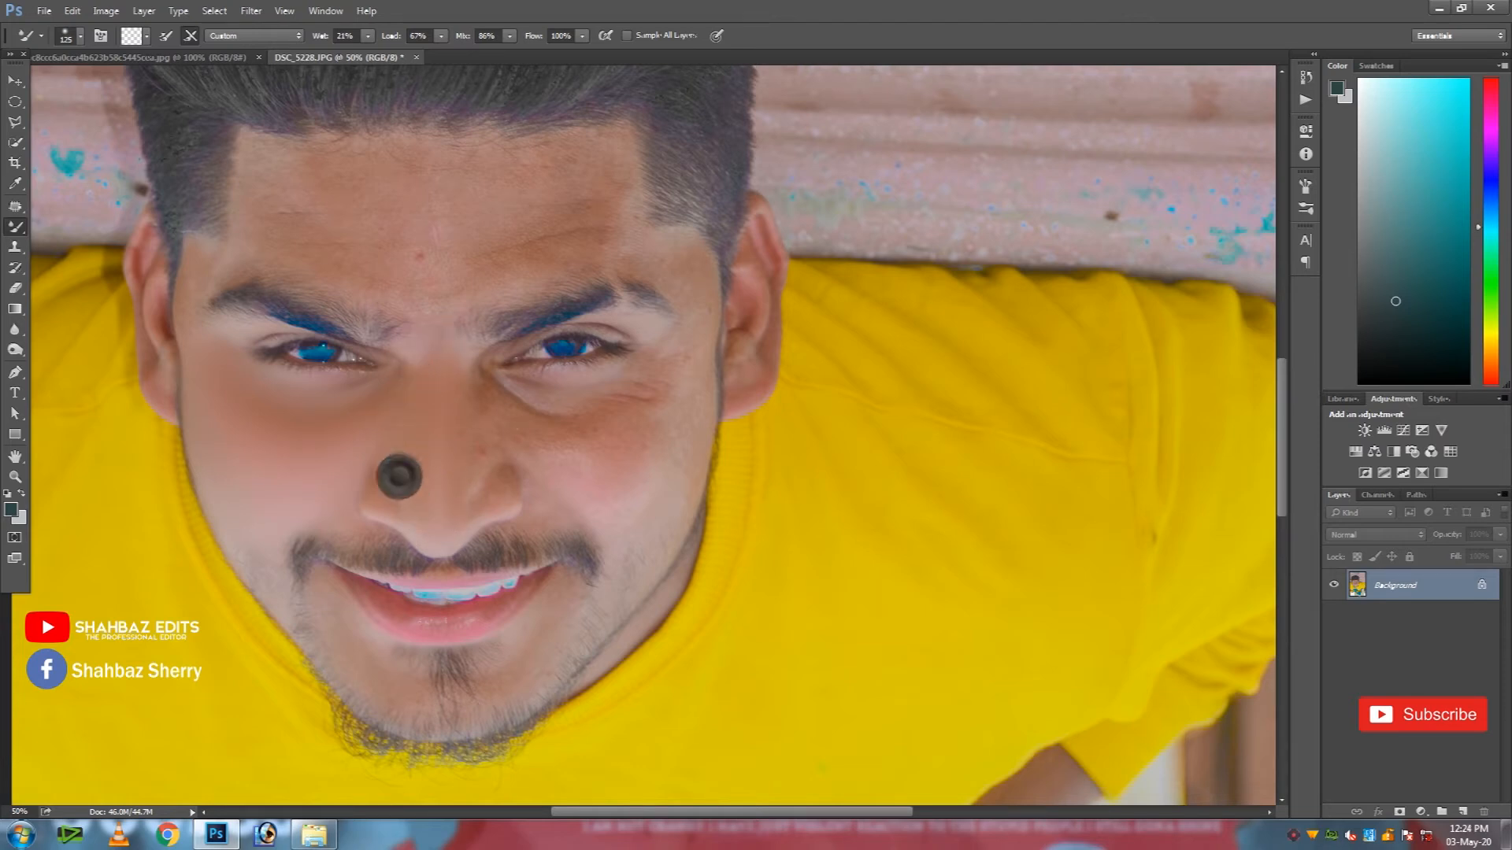
pyautogui.press('[')
pyautogui.press('[')
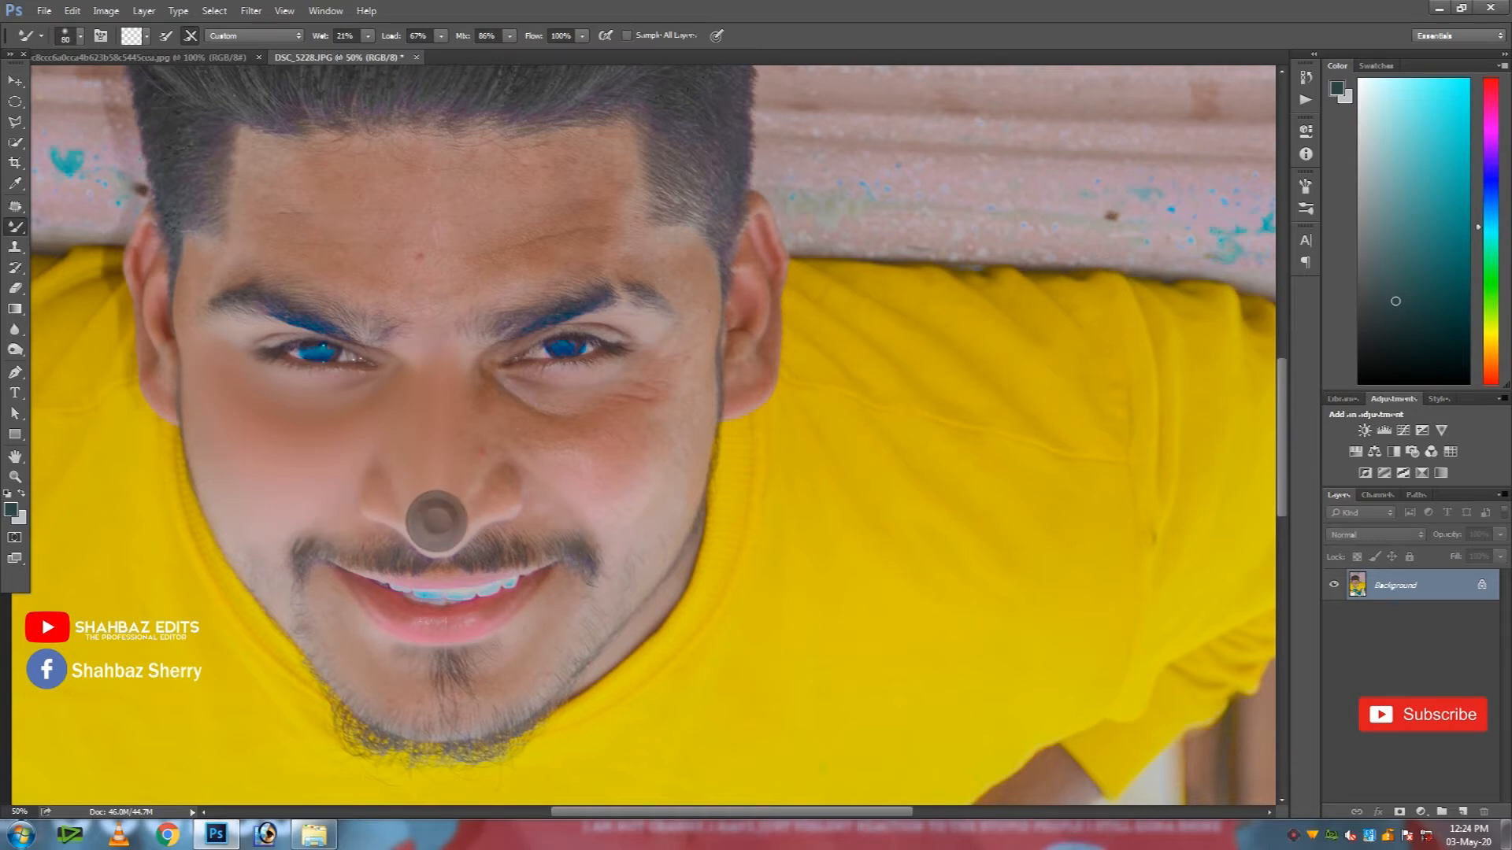
# Step: Smooth the skin under the right eye and across the right cheek with the Mixer Brush, increasing its size to 200
pyautogui.hotkey('ctrl', '+')
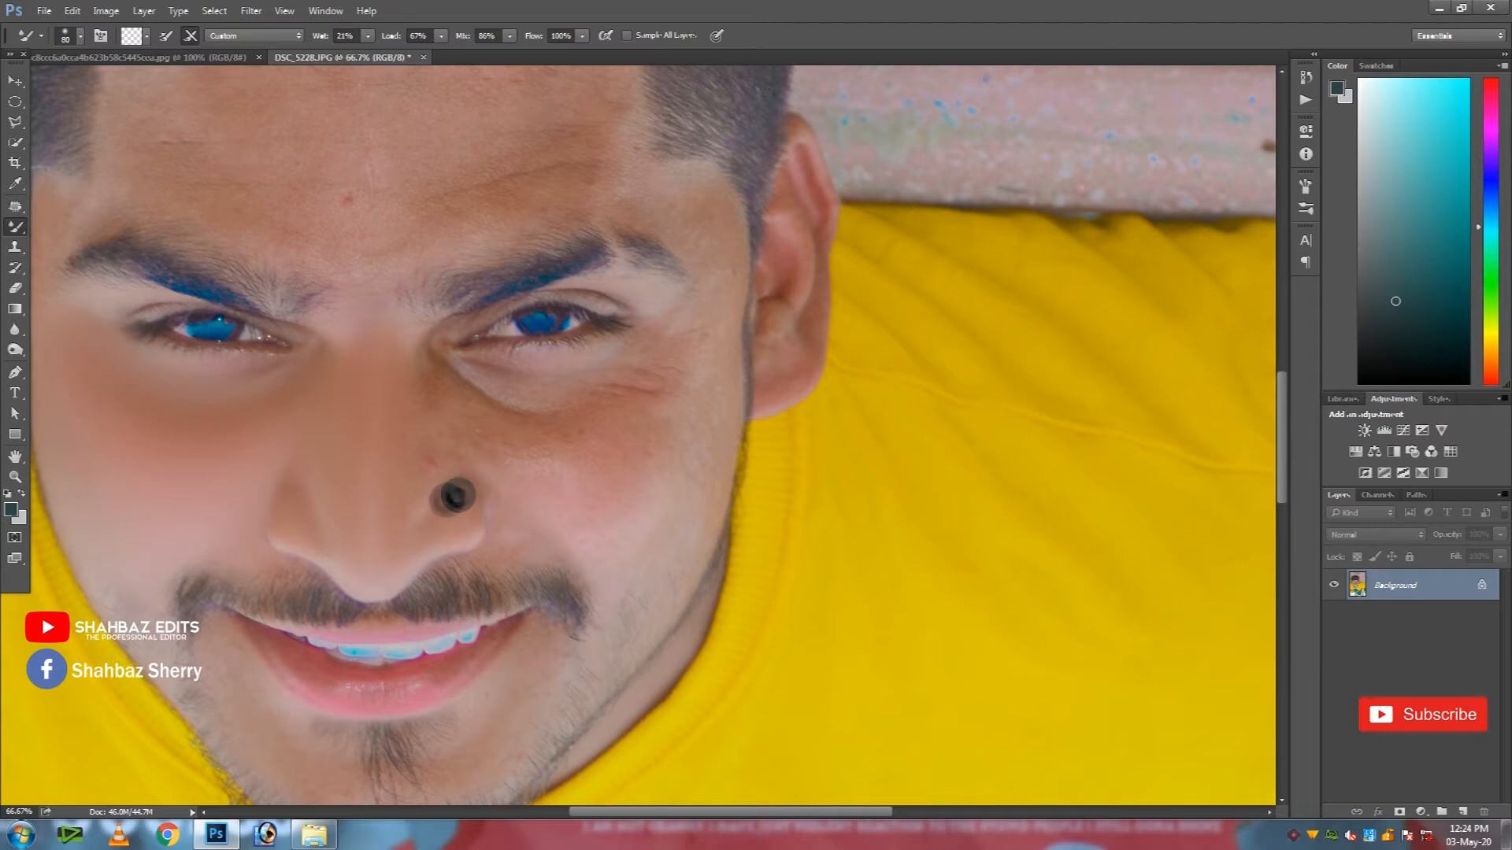
pyautogui.press(']')
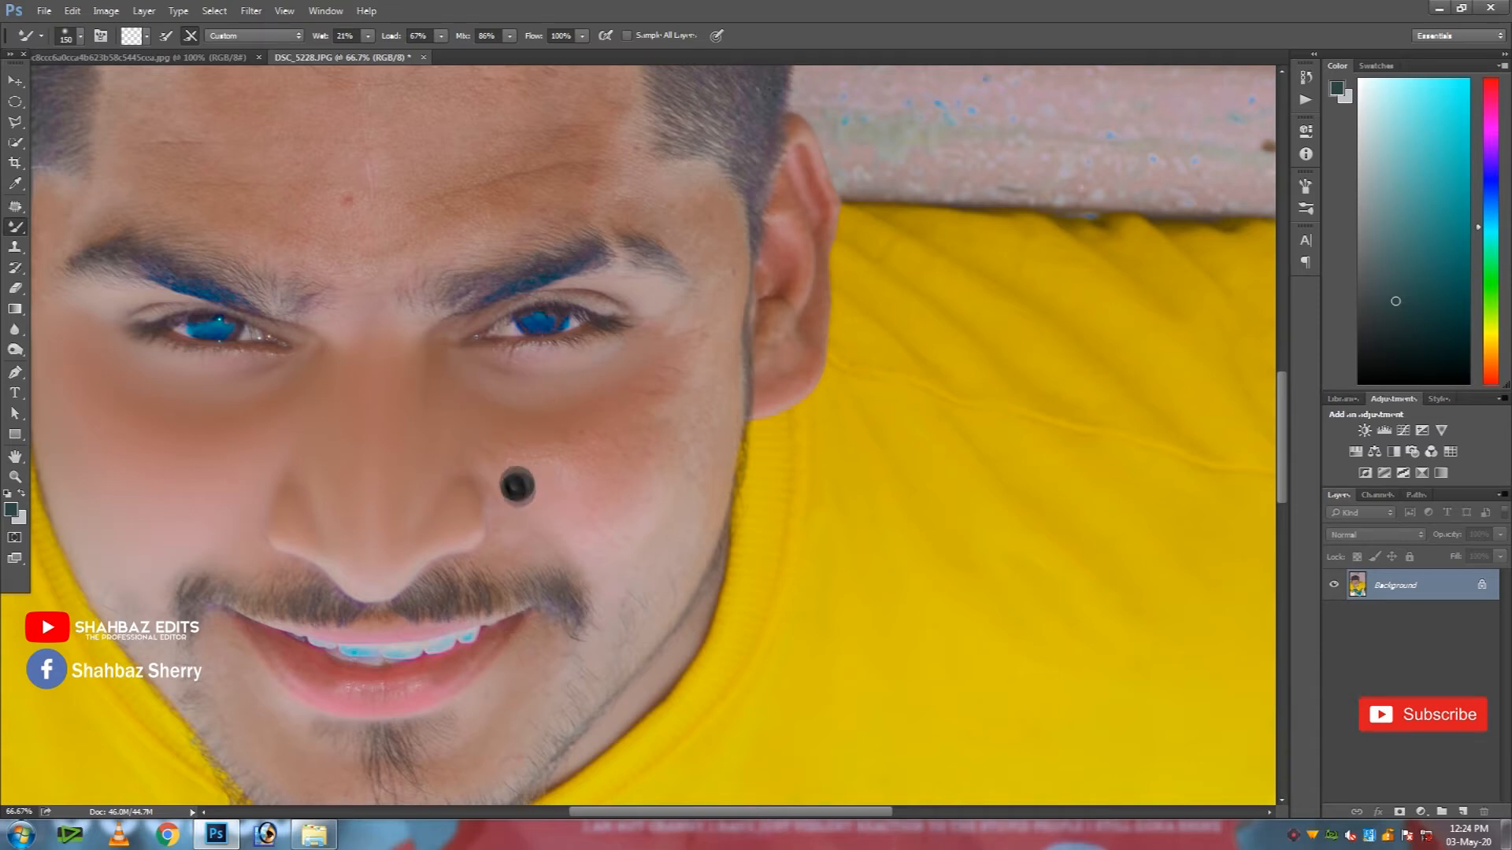
pyautogui.press(']')
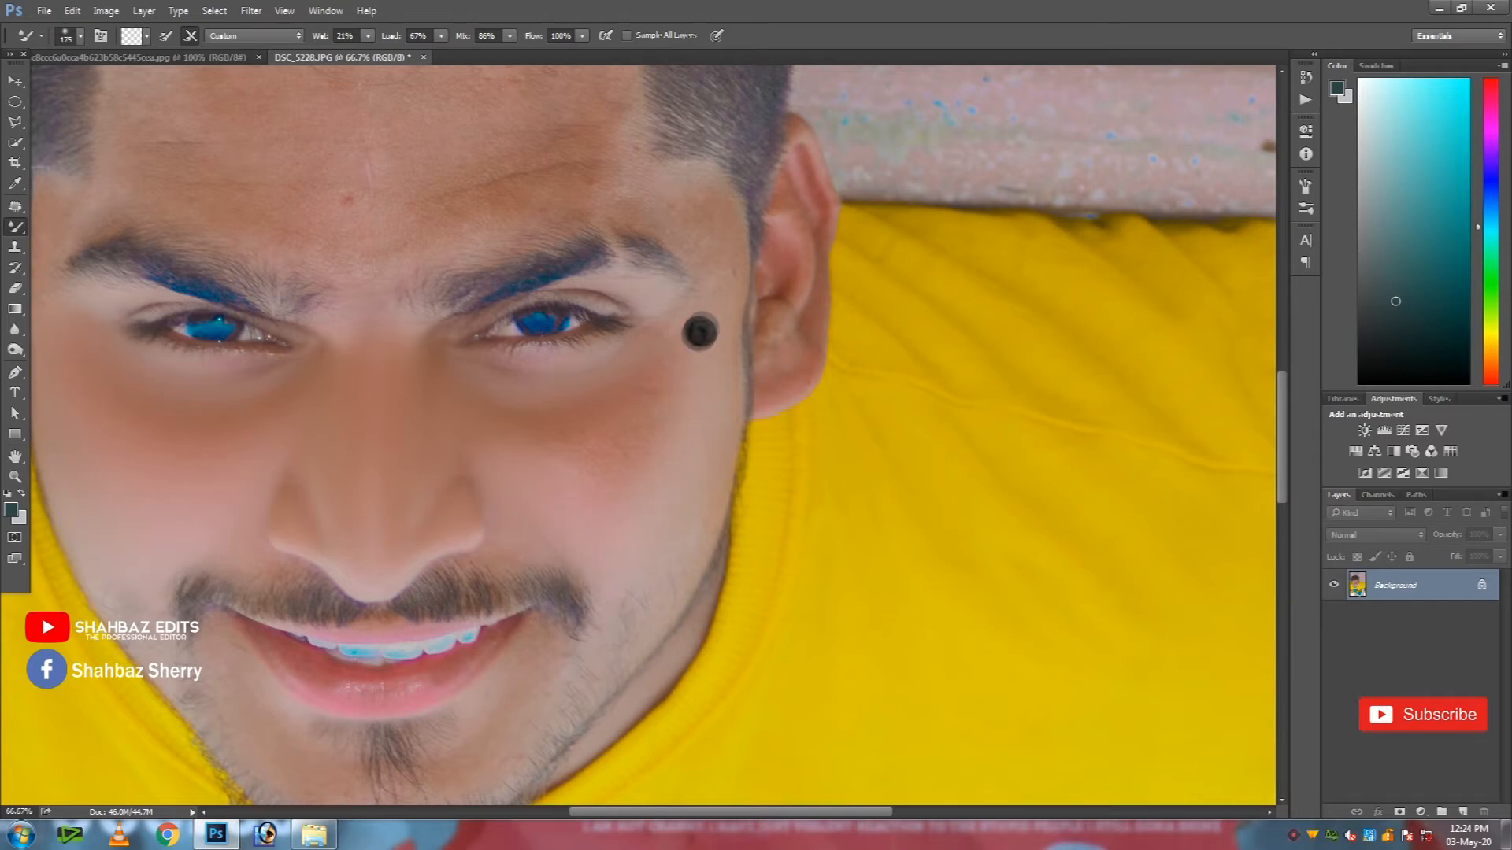
pyautogui.press(']')
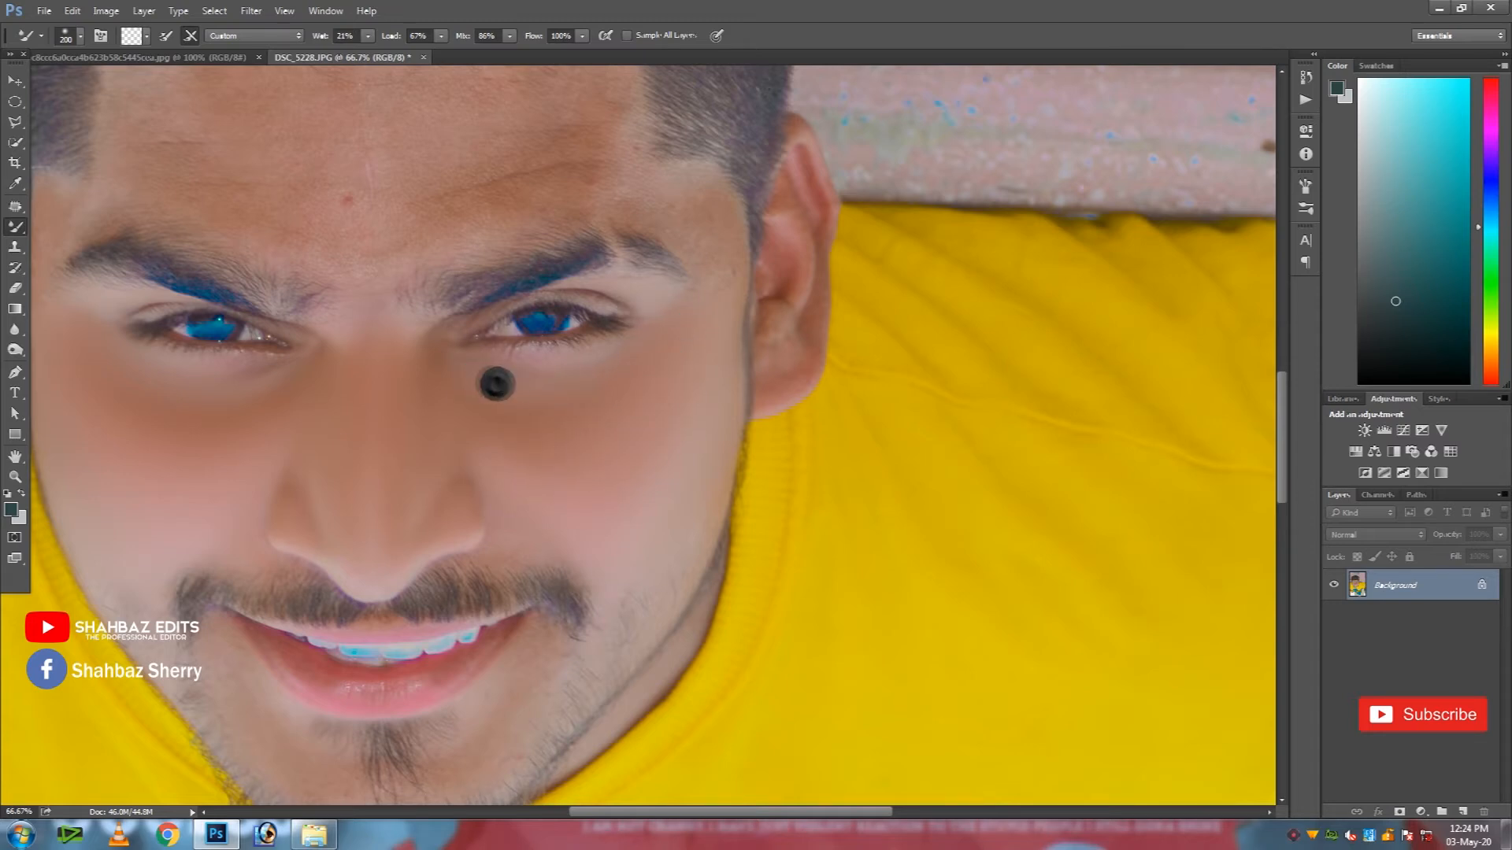
# Step: Smooth the right temple and the whole forehead with the Mixer Brush, adjusting the brush between sizes 100 and 250
pyautogui.moveTo(401, 263); pyautogui.dragTo(547, 324)
pyautogui.press('[')
pyautogui.press('[')
pyautogui.press('[')
pyautogui.press('[')
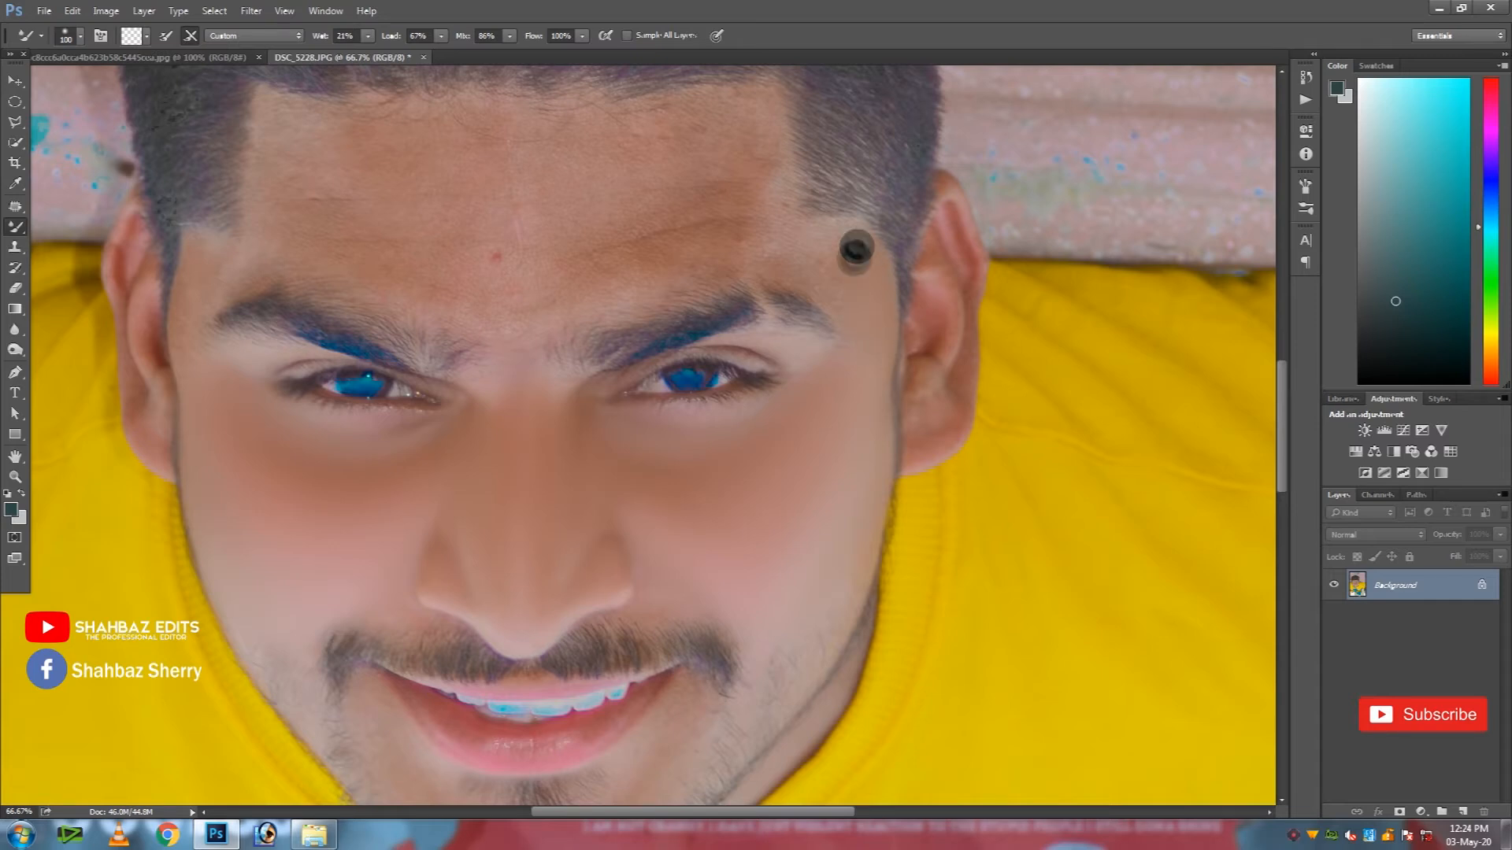
pyautogui.press(']')
pyautogui.press(']')
pyautogui.moveTo(842, 243)
pyautogui.mouseDown()
pyautogui.moveTo(805, 262)
pyautogui.moveTo(839, 282)
pyautogui.moveTo(797, 247)
pyautogui.mouseUp()
pyautogui.press(']')
pyautogui.moveTo(763, 155)
pyautogui.mouseDown()
pyautogui.moveTo(746, 172)
pyautogui.moveTo(759, 230)
pyautogui.mouseUp()
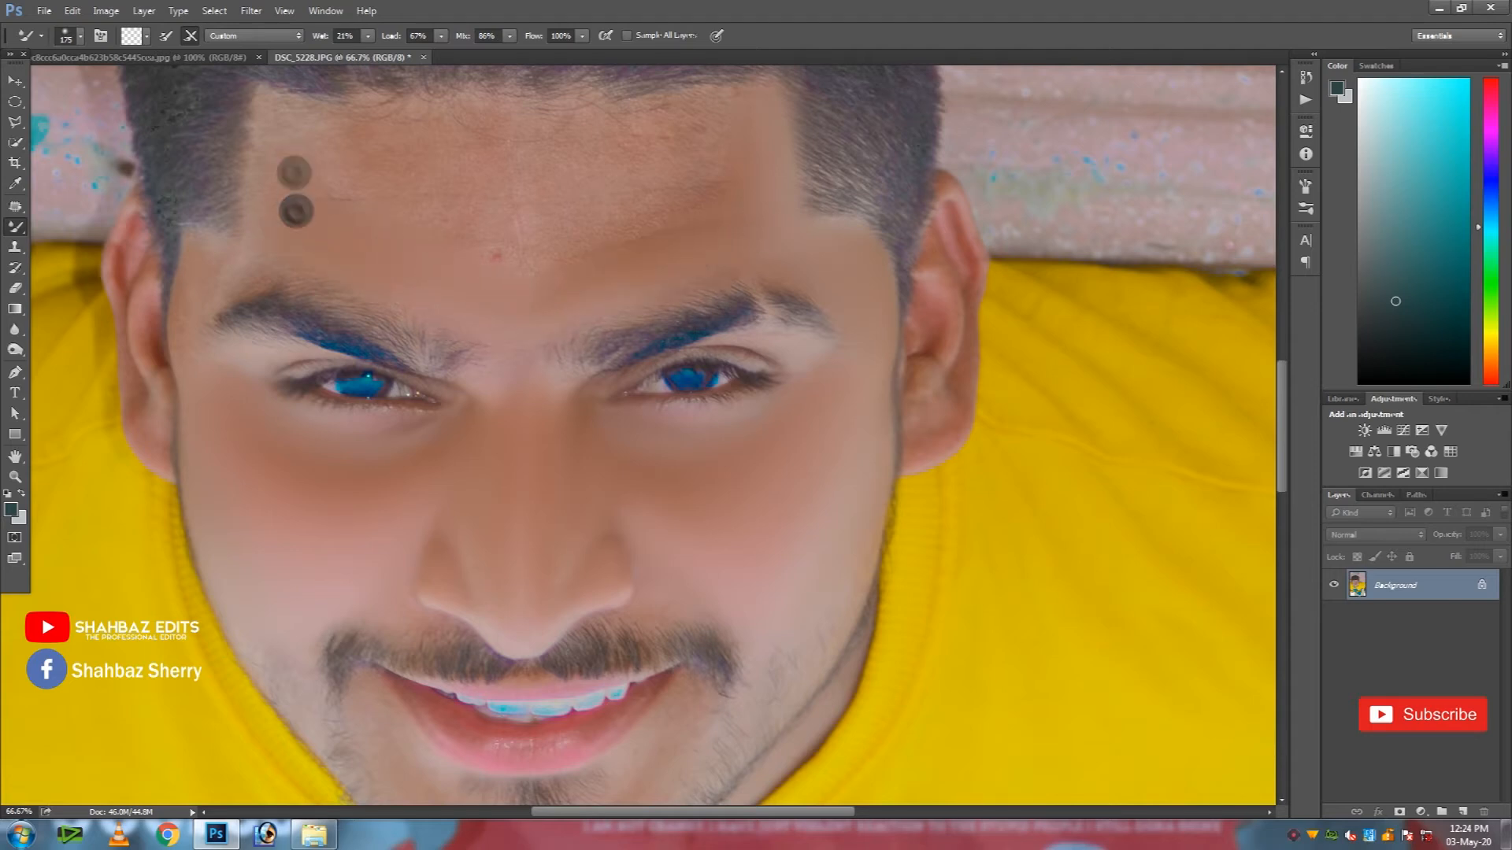
pyautogui.moveTo(296, 137)
pyautogui.mouseDown()
pyautogui.moveTo(331, 168)
pyautogui.moveTo(433, 196)
pyautogui.moveTo(347, 145)
pyautogui.moveTo(551, 163)
pyautogui.mouseUp()
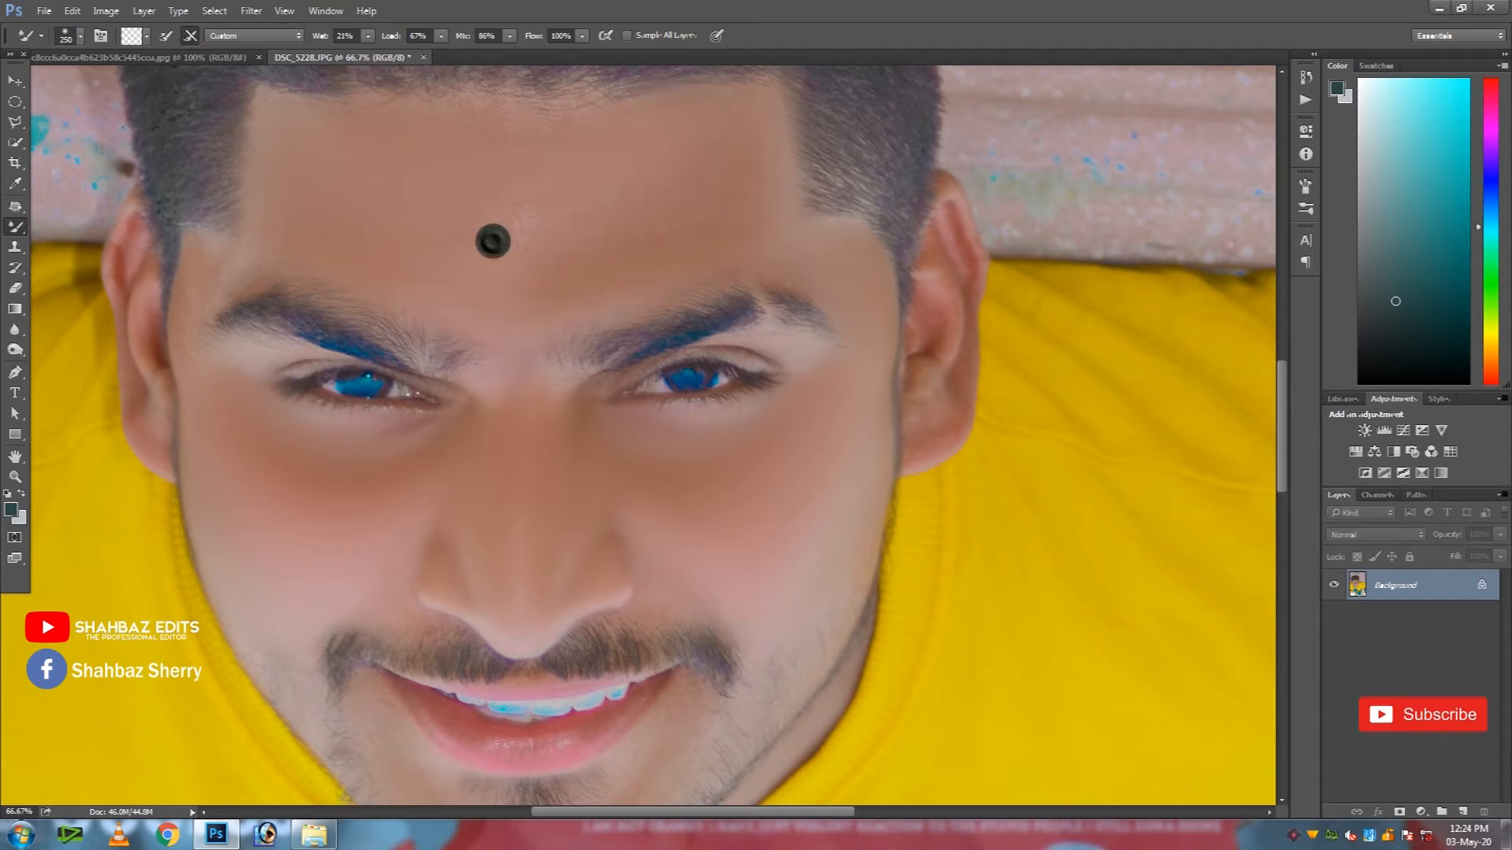
# Step: Smooth the left temple and the ears with the Mixer Brush reduced to size 100 and 80
pyautogui.press('[')
pyautogui.press('[')
pyautogui.press('[')
pyautogui.press('[')
pyautogui.press('[')
pyautogui.moveTo(197, 285)
pyautogui.mouseDown()
pyautogui.moveTo(251, 255)
pyautogui.moveTo(197, 265)
pyautogui.mouseUp()
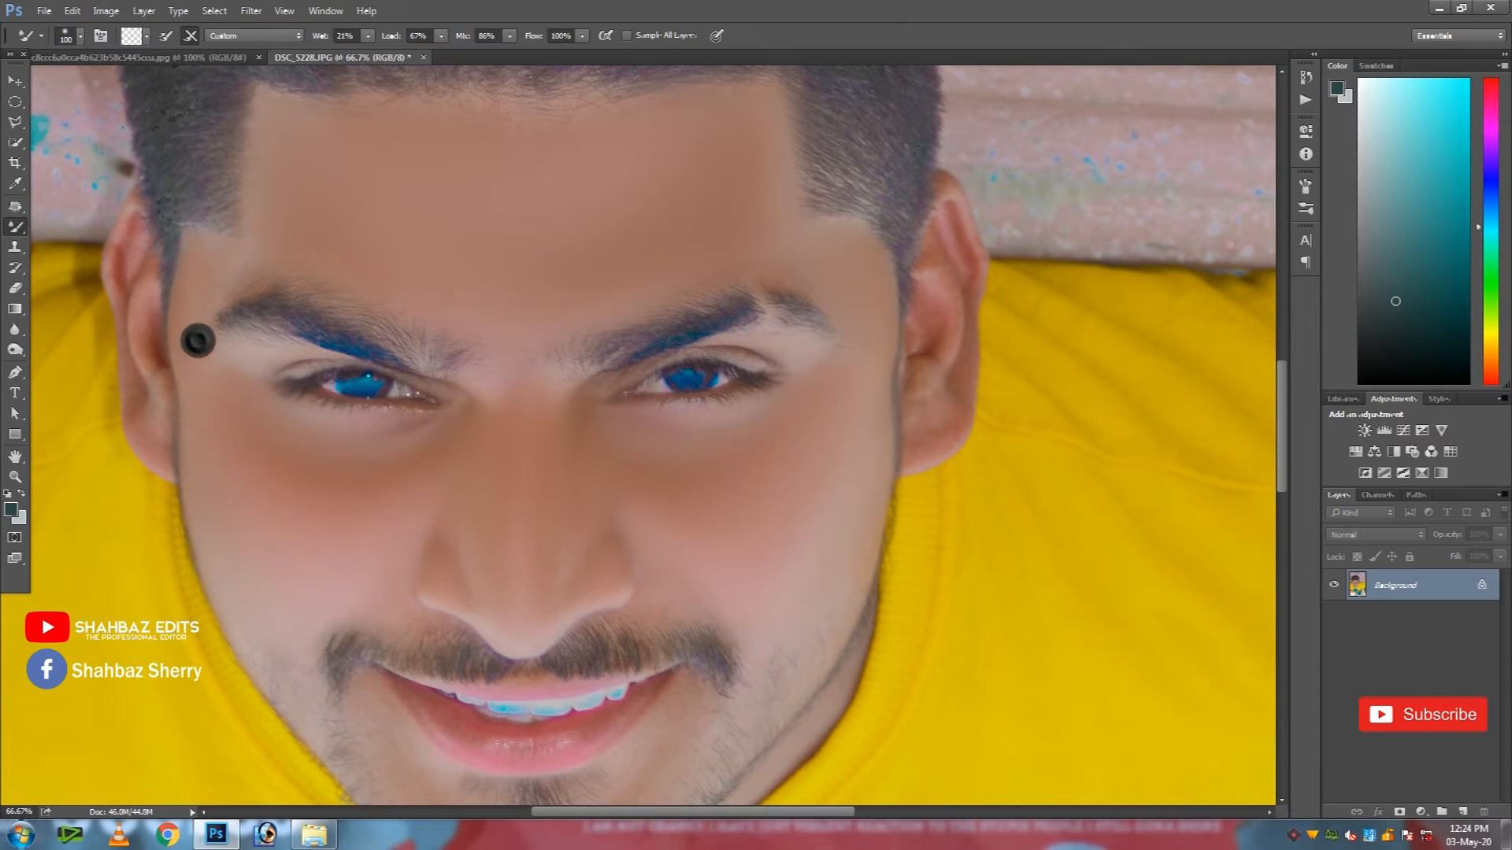
pyautogui.press('[')
pyautogui.press('[')
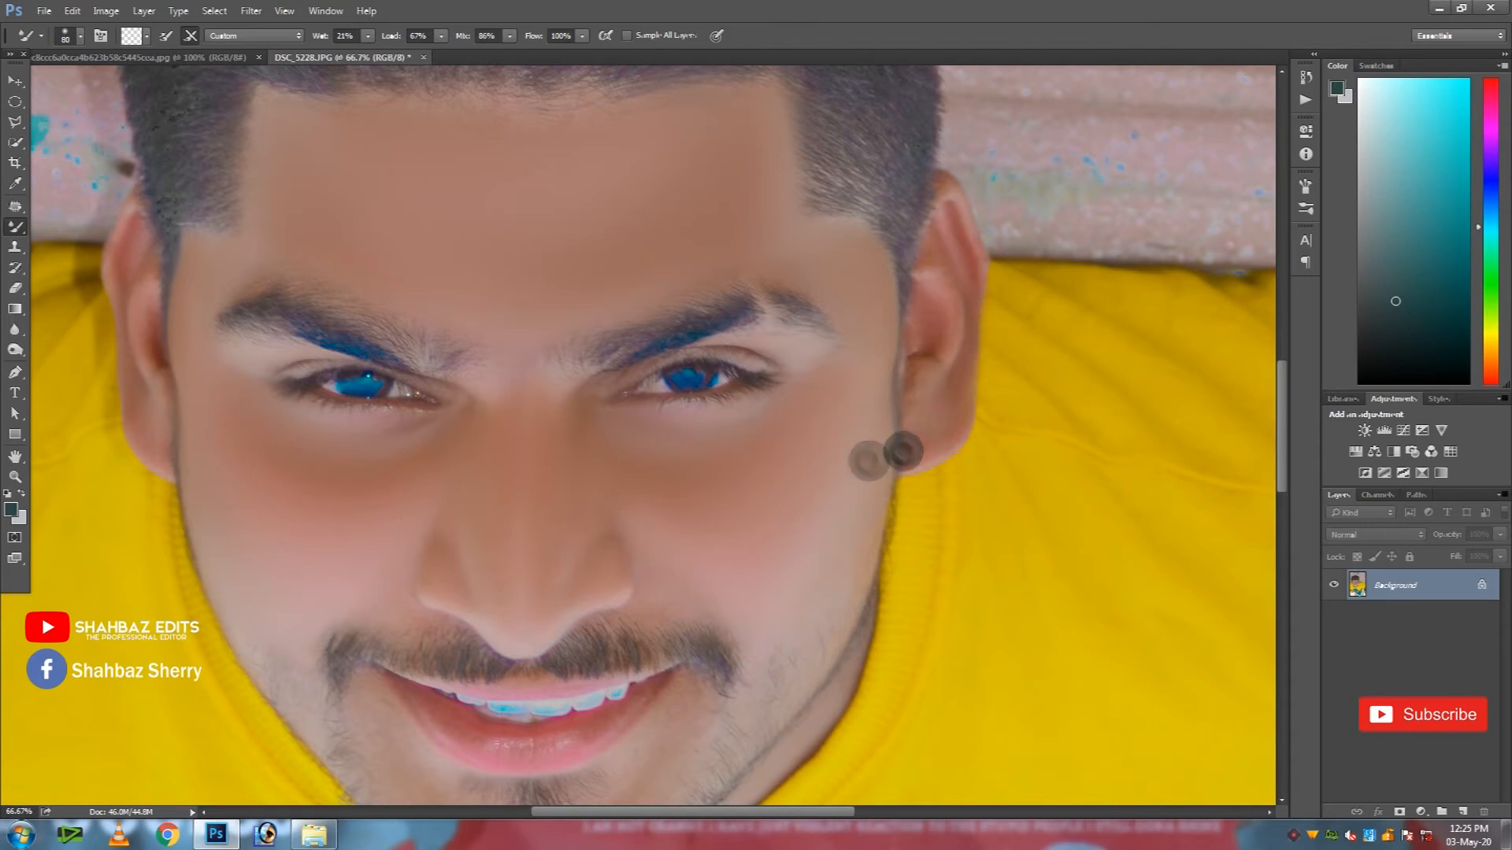
# Step: Smooth the lips and the skin around the mouth and chin with a small Mixer Brush, resizing it to suit each area
pyautogui.moveTo(597, 474); pyautogui.dragTo(691, 171)
pyautogui.press(']')
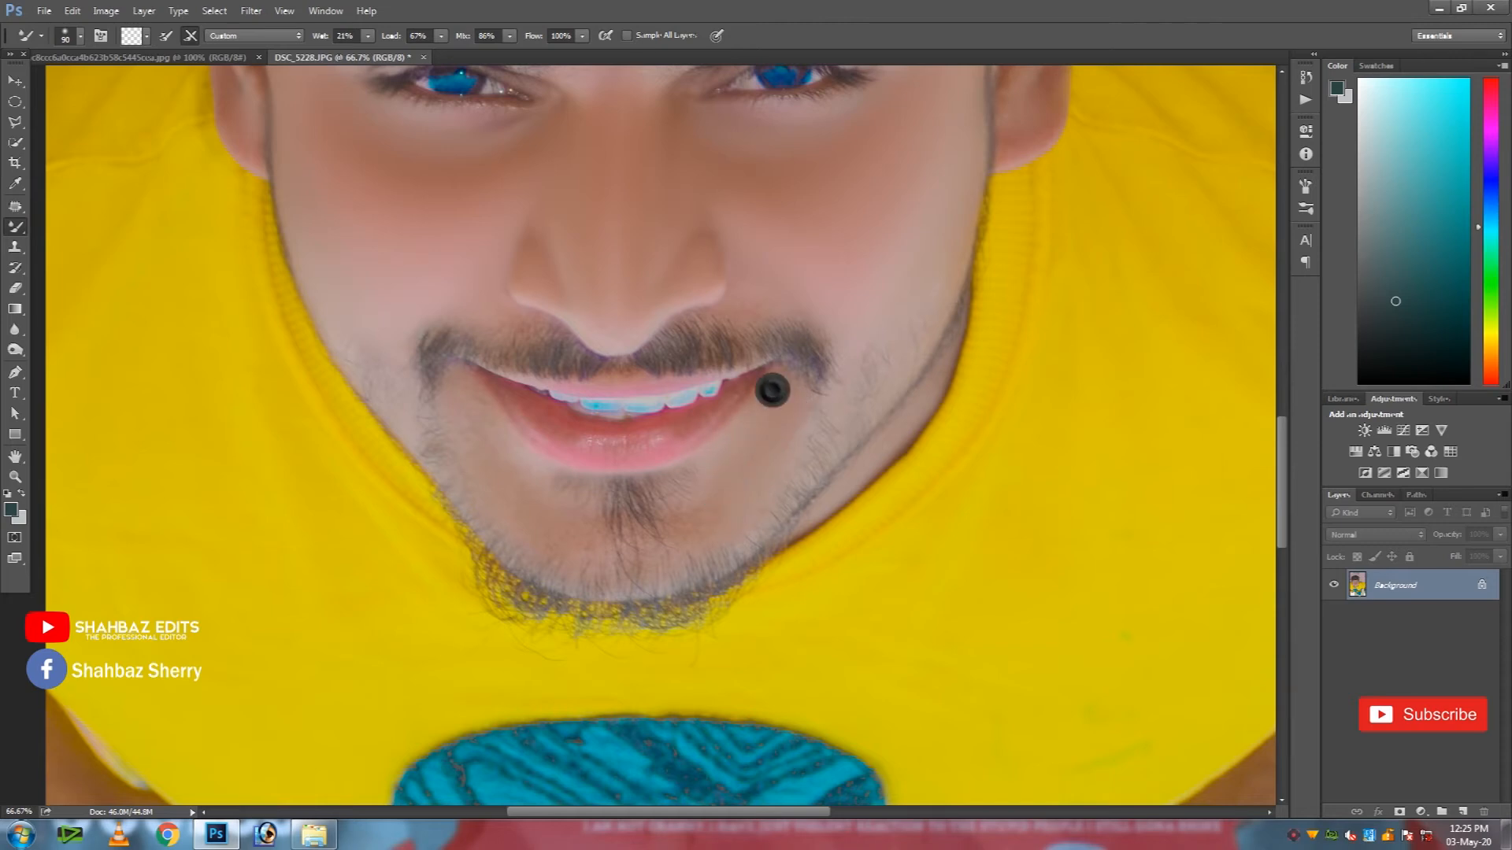
pyautogui.press('[')
pyautogui.press('[')
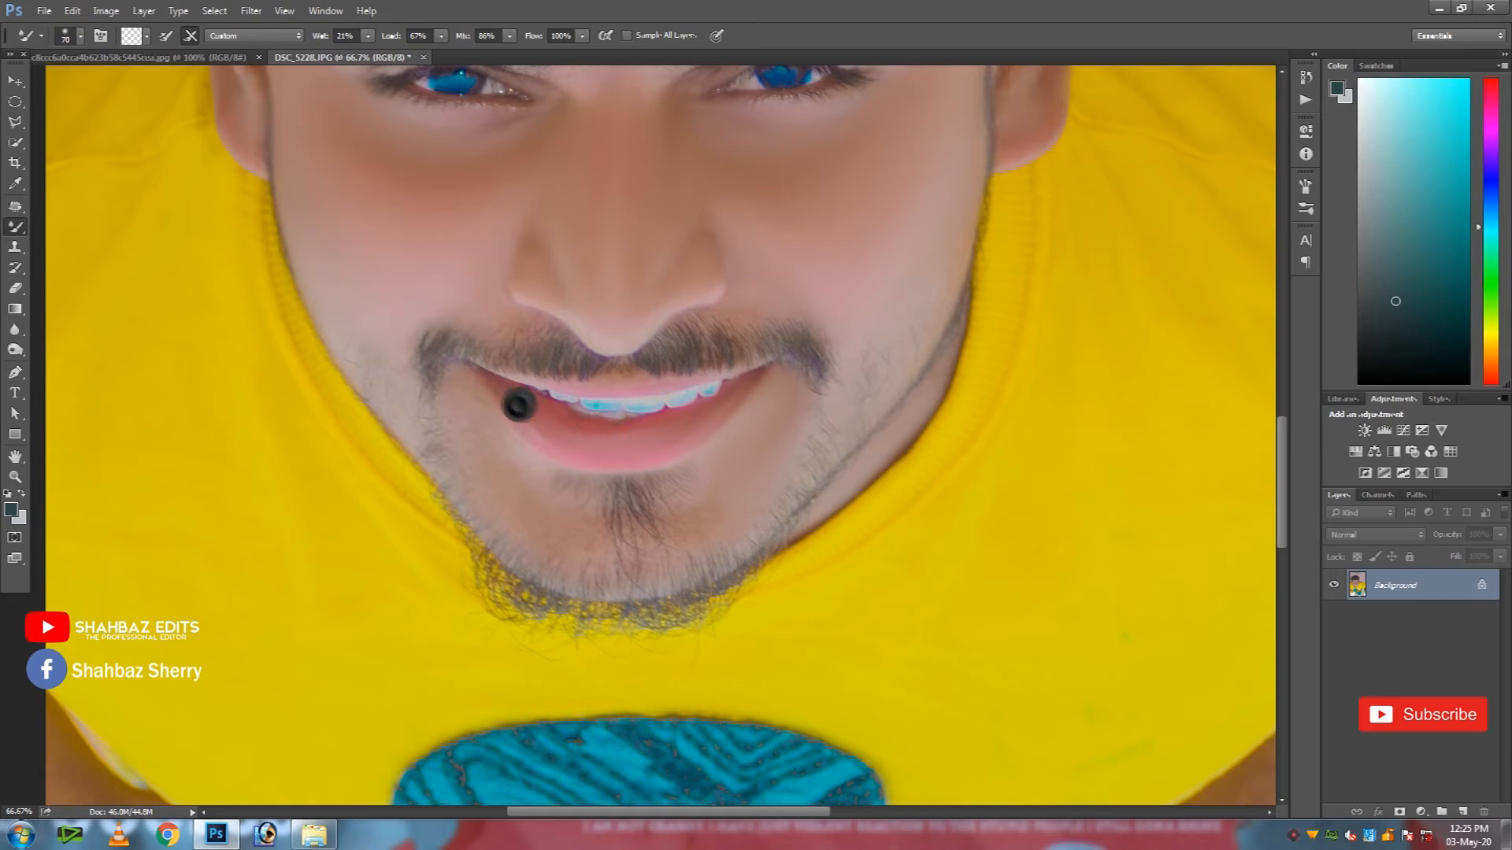
pyautogui.press(']')
pyautogui.press(']')
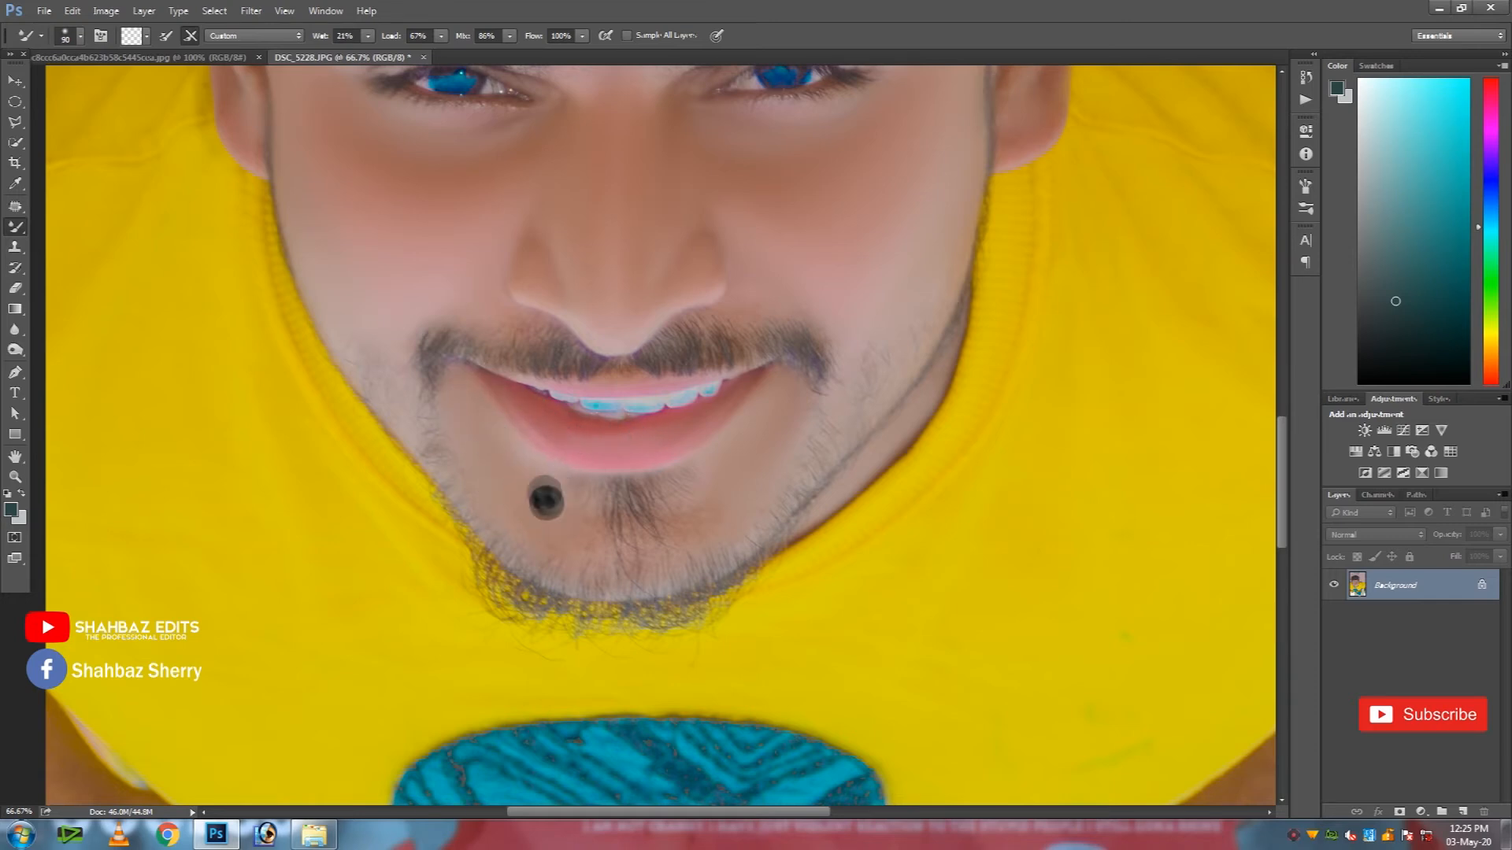
pyautogui.moveTo(474, 437)
pyautogui.mouseDown()
pyautogui.moveTo(507, 453)
pyautogui.moveTo(475, 391)
pyautogui.moveTo(490, 451)
pyautogui.mouseUp()
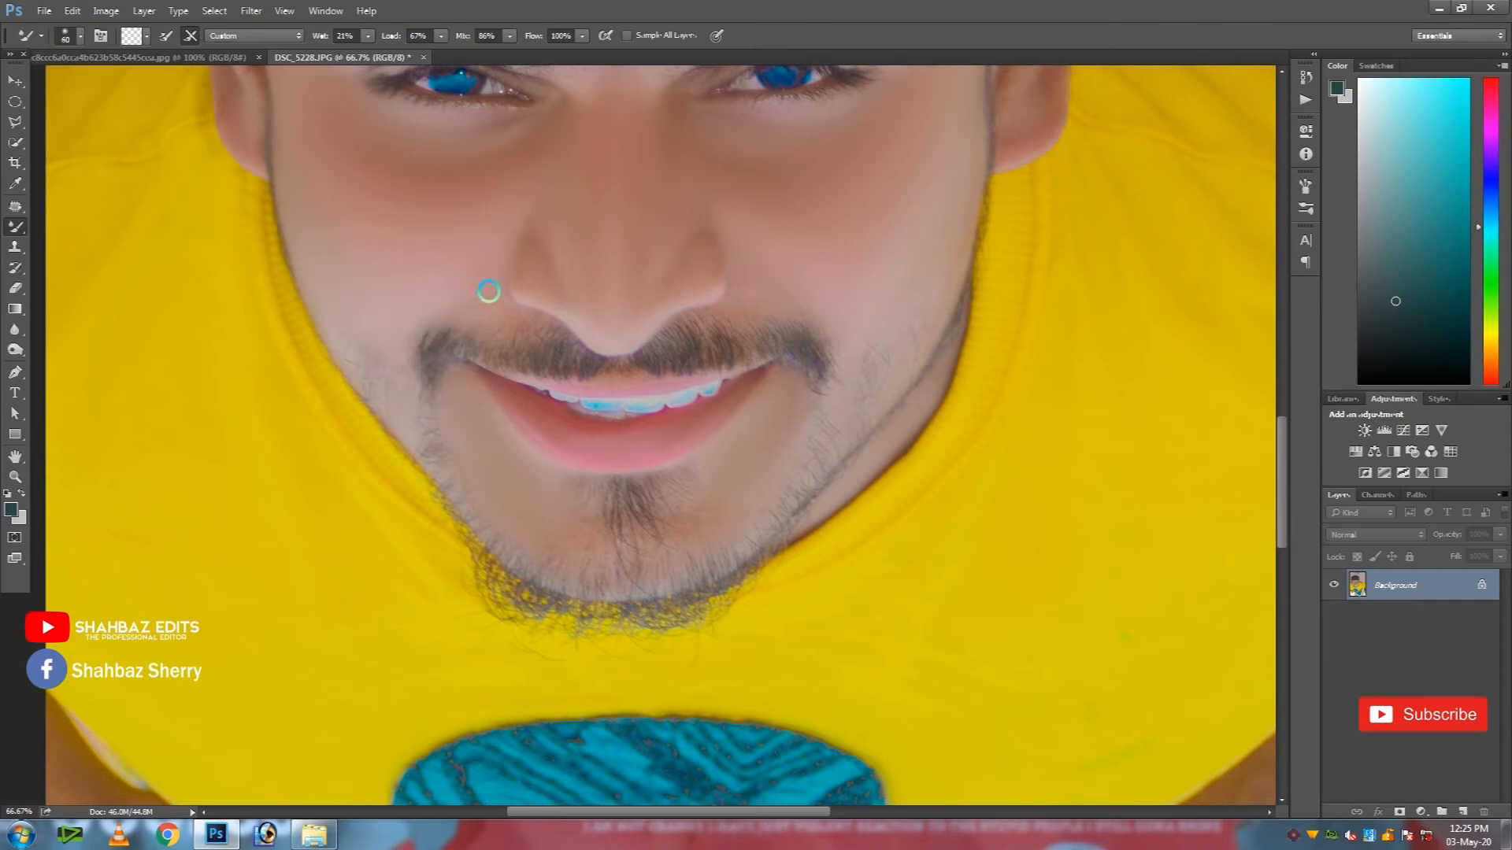
# Step: Smooth the skin around the nose with the Mixer Brush at size 70, and the forearms and hands at sizes 175 and 200
pyautogui.press(']')
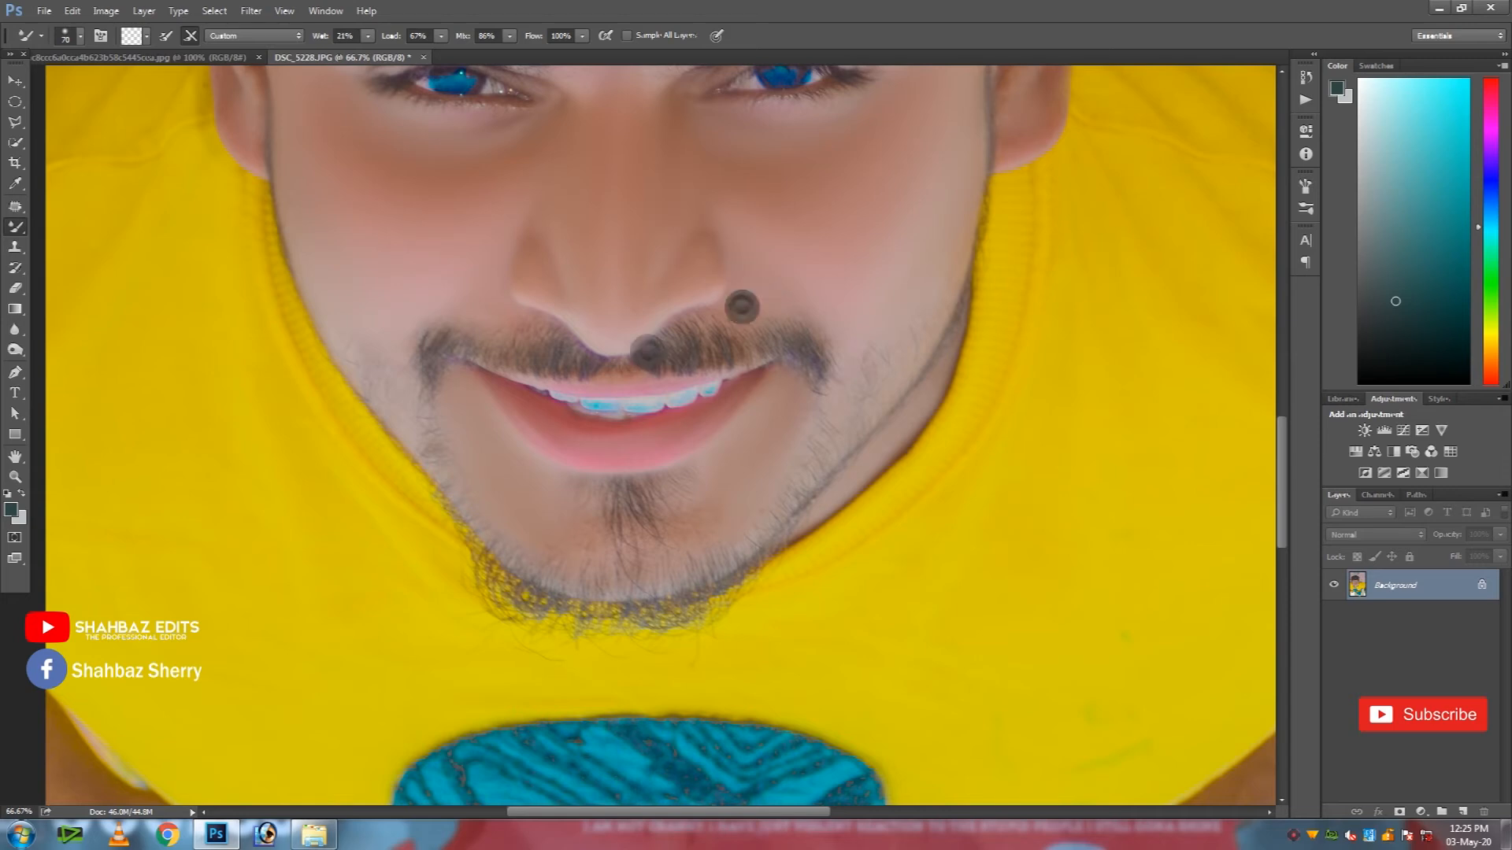
pyautogui.moveTo(553, 316); pyautogui.dragTo(539, 526)
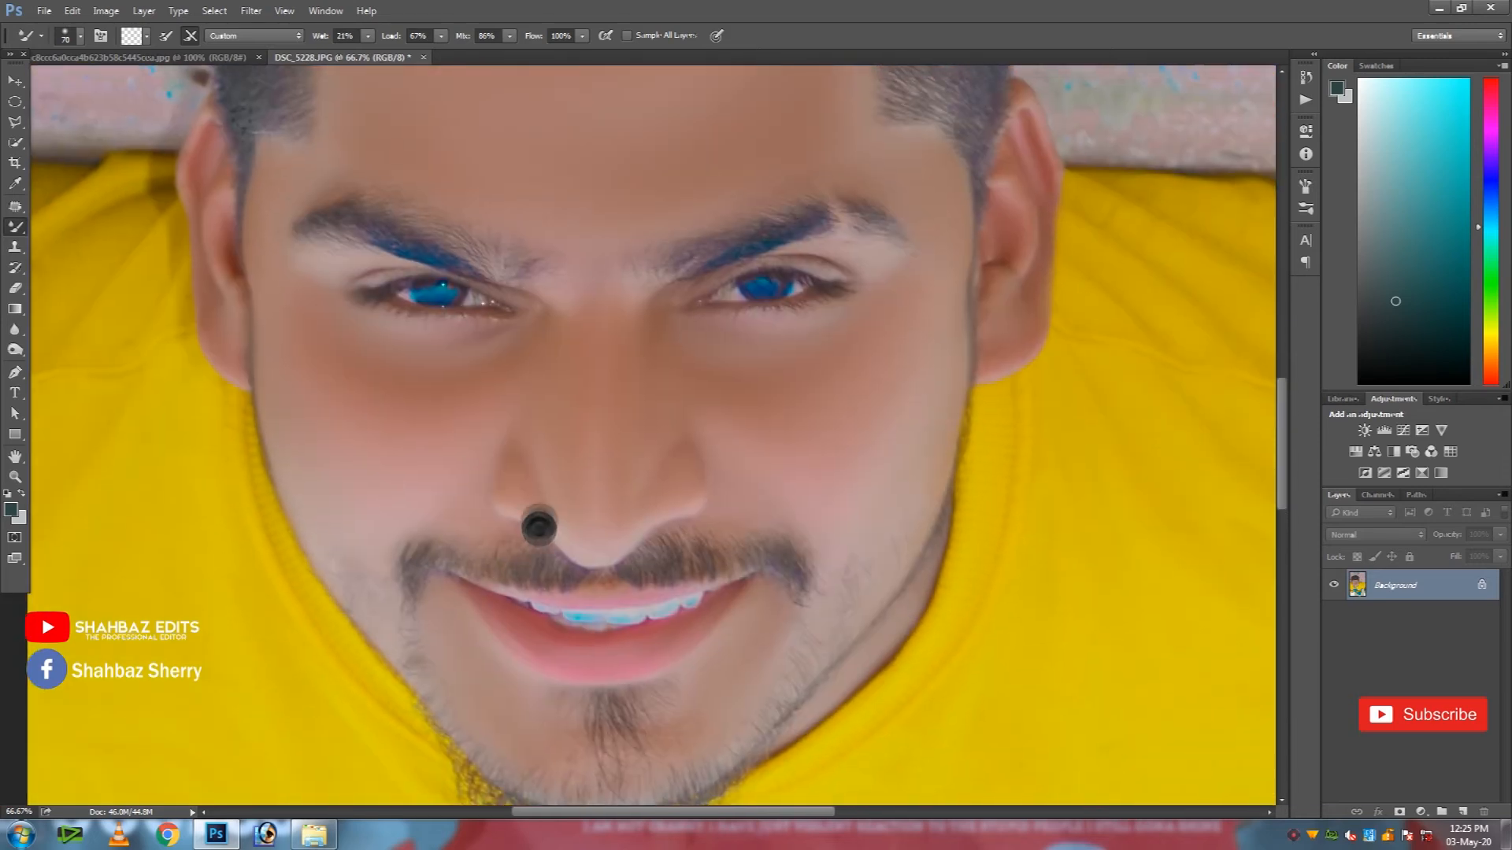
pyautogui.hotkey('ctrl', '-')
pyautogui.hotkey('ctrl', '-')
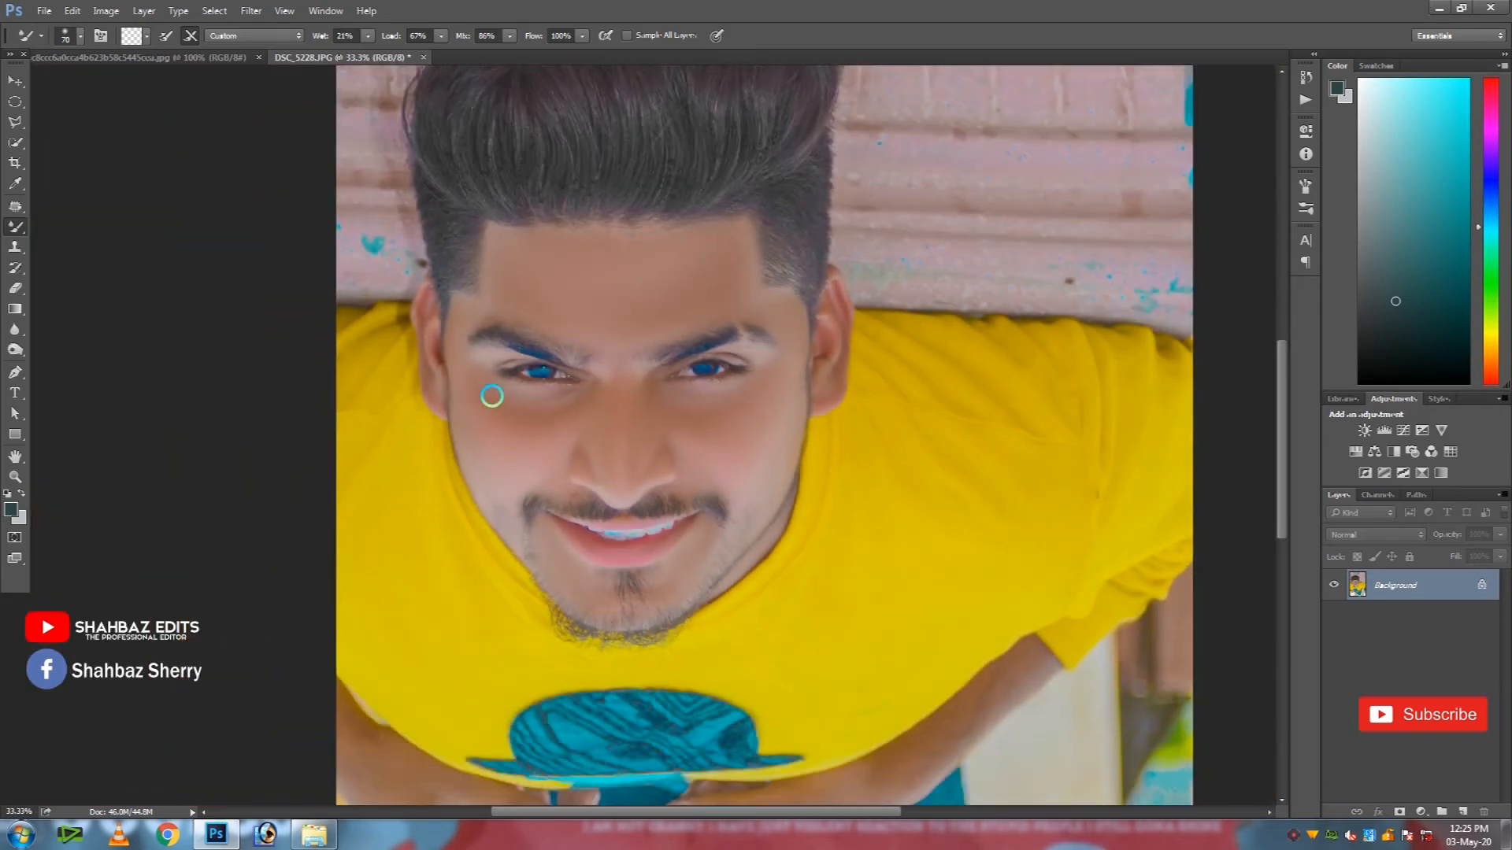
pyautogui.moveTo(586, 579); pyautogui.dragTo(540, 449)
pyautogui.press(']')
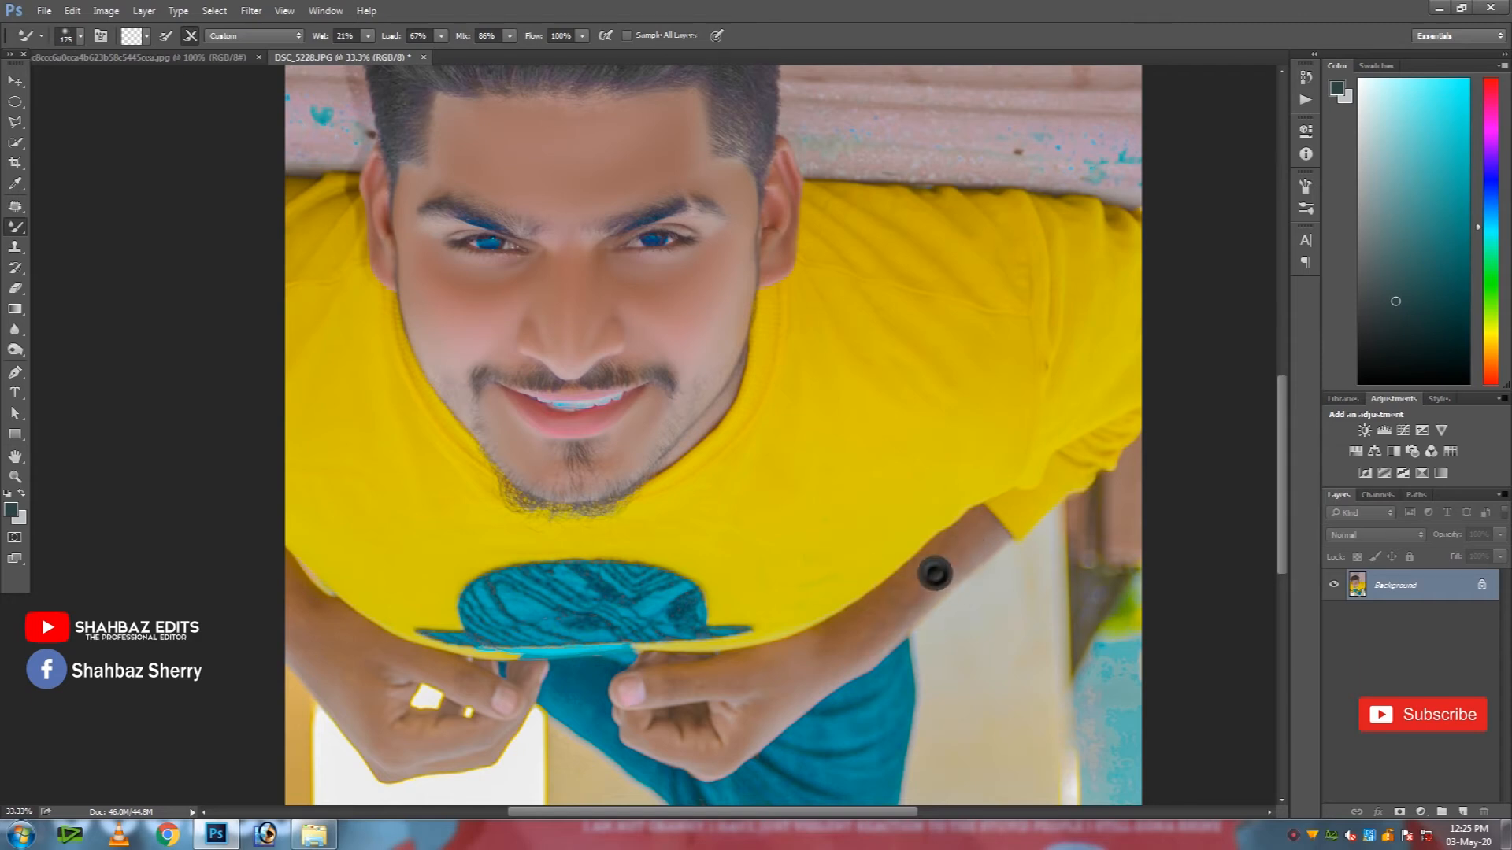
pyautogui.press(']')
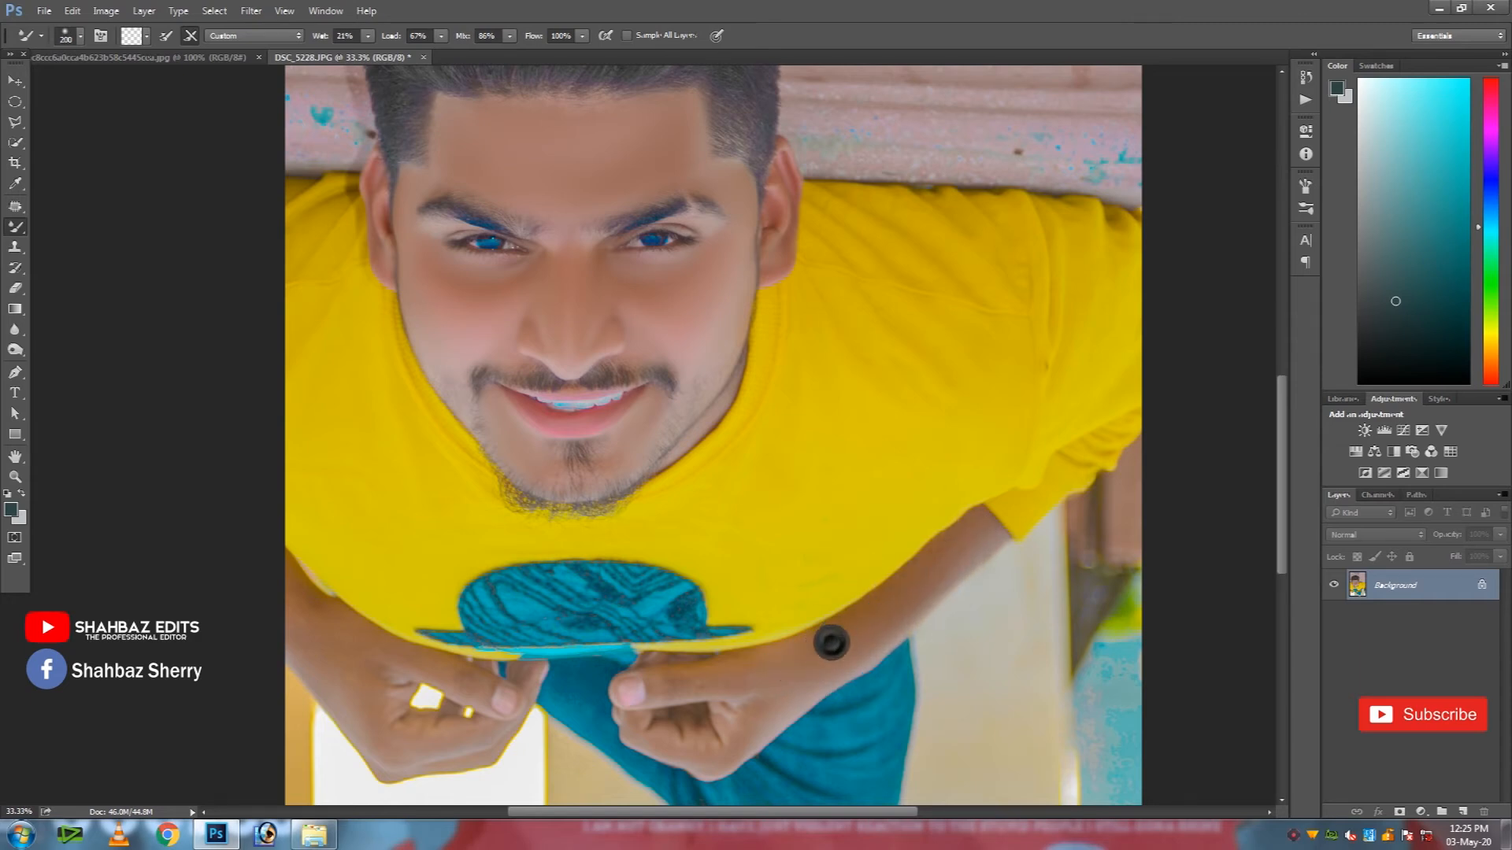
pyautogui.press('[')
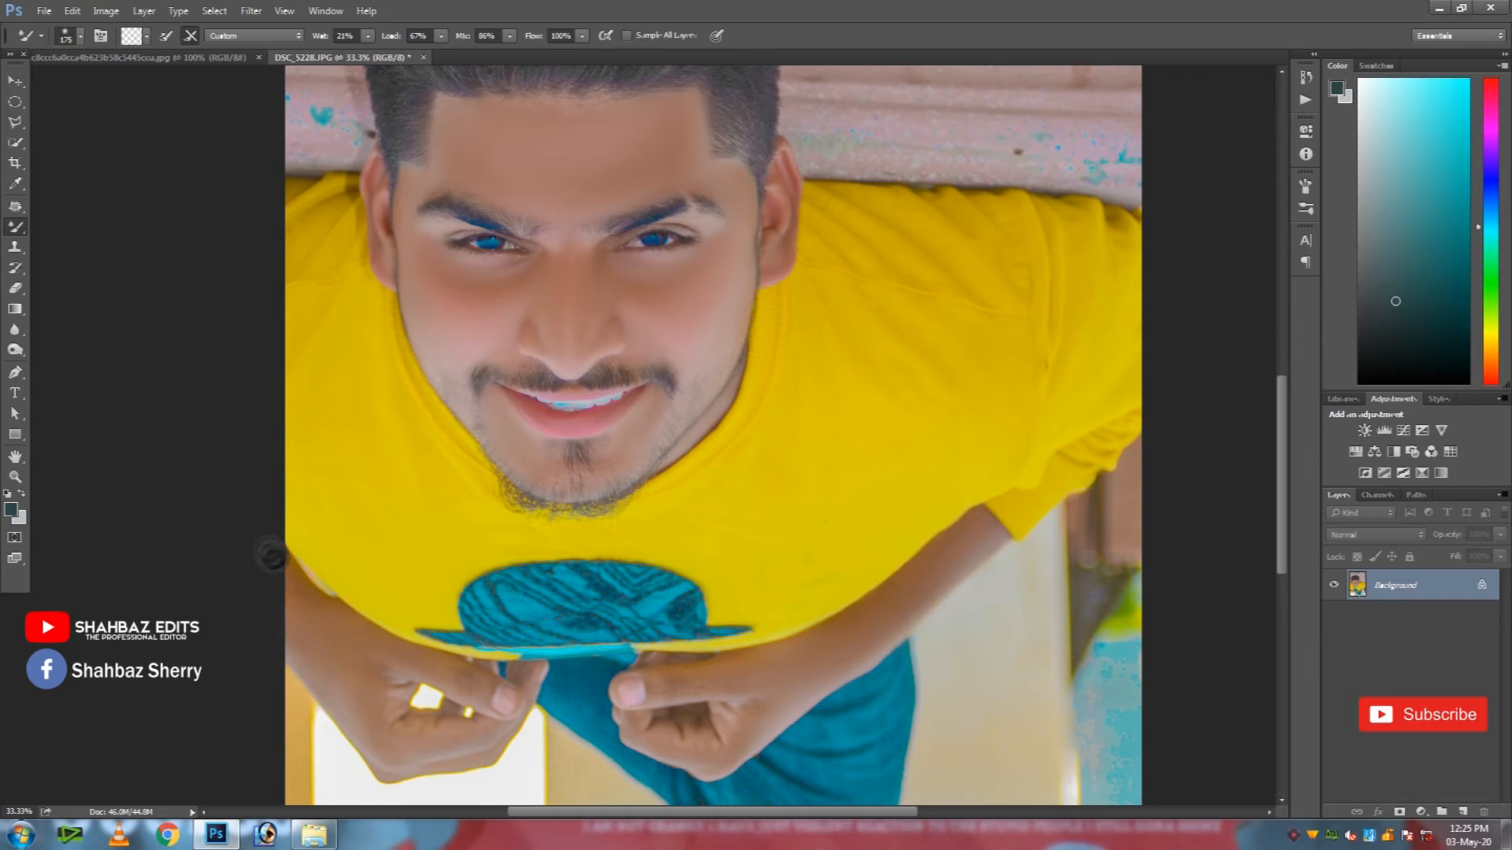
# Step: Add a new layer and paint a near-white highlight on the iris of the eye at image left with a size 25 Brush
pyautogui.hotkey('ctrl', '+')
pyautogui.moveTo(414, 142); pyautogui.dragTo(532, 491)
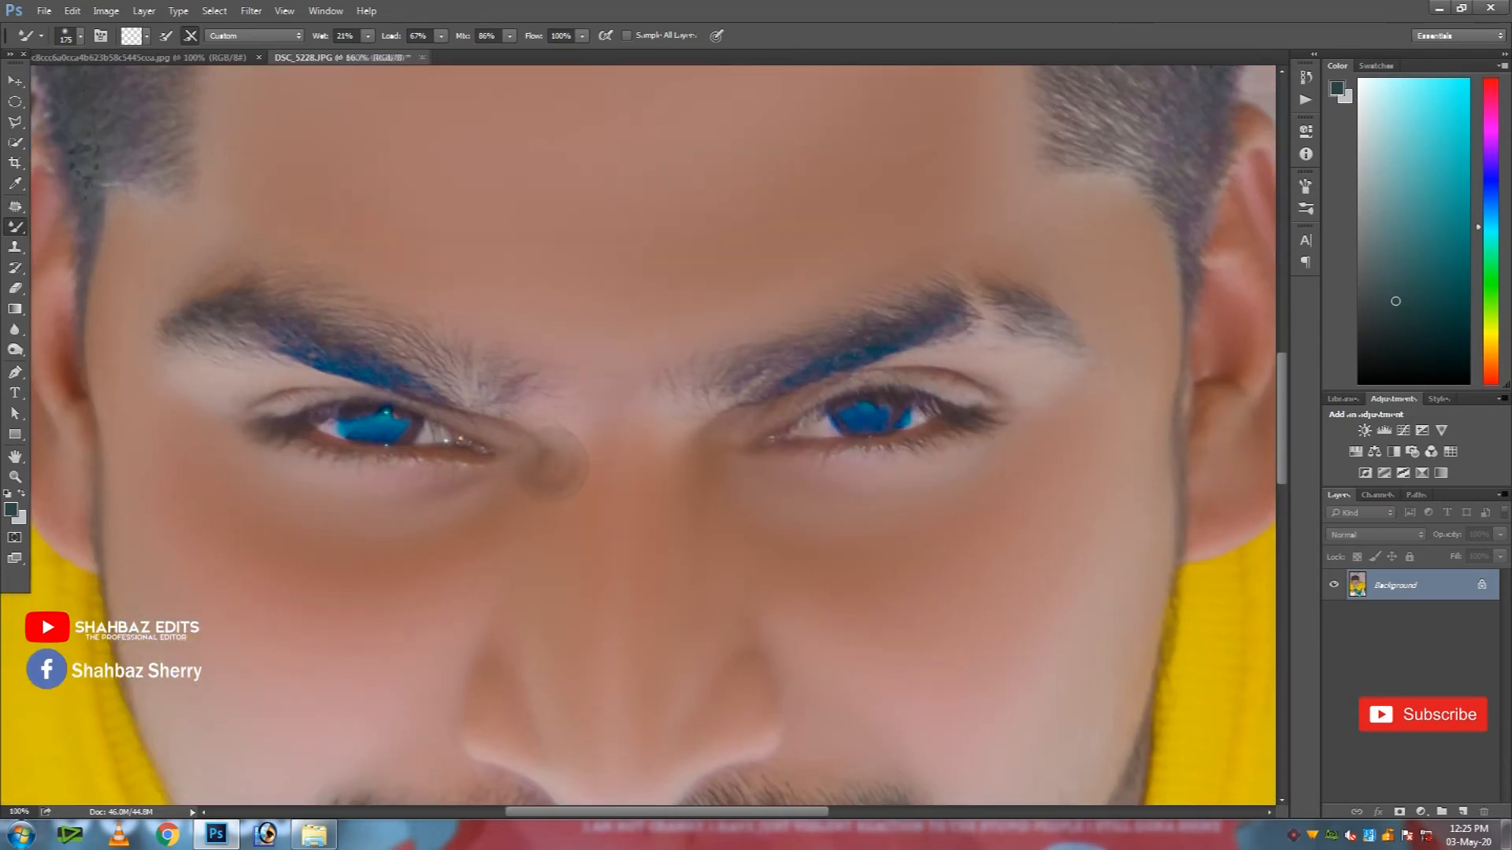
pyautogui.hotkey('ctrl', '+')
pyautogui.rightClick(12, 232)
pyautogui.click(87, 214)
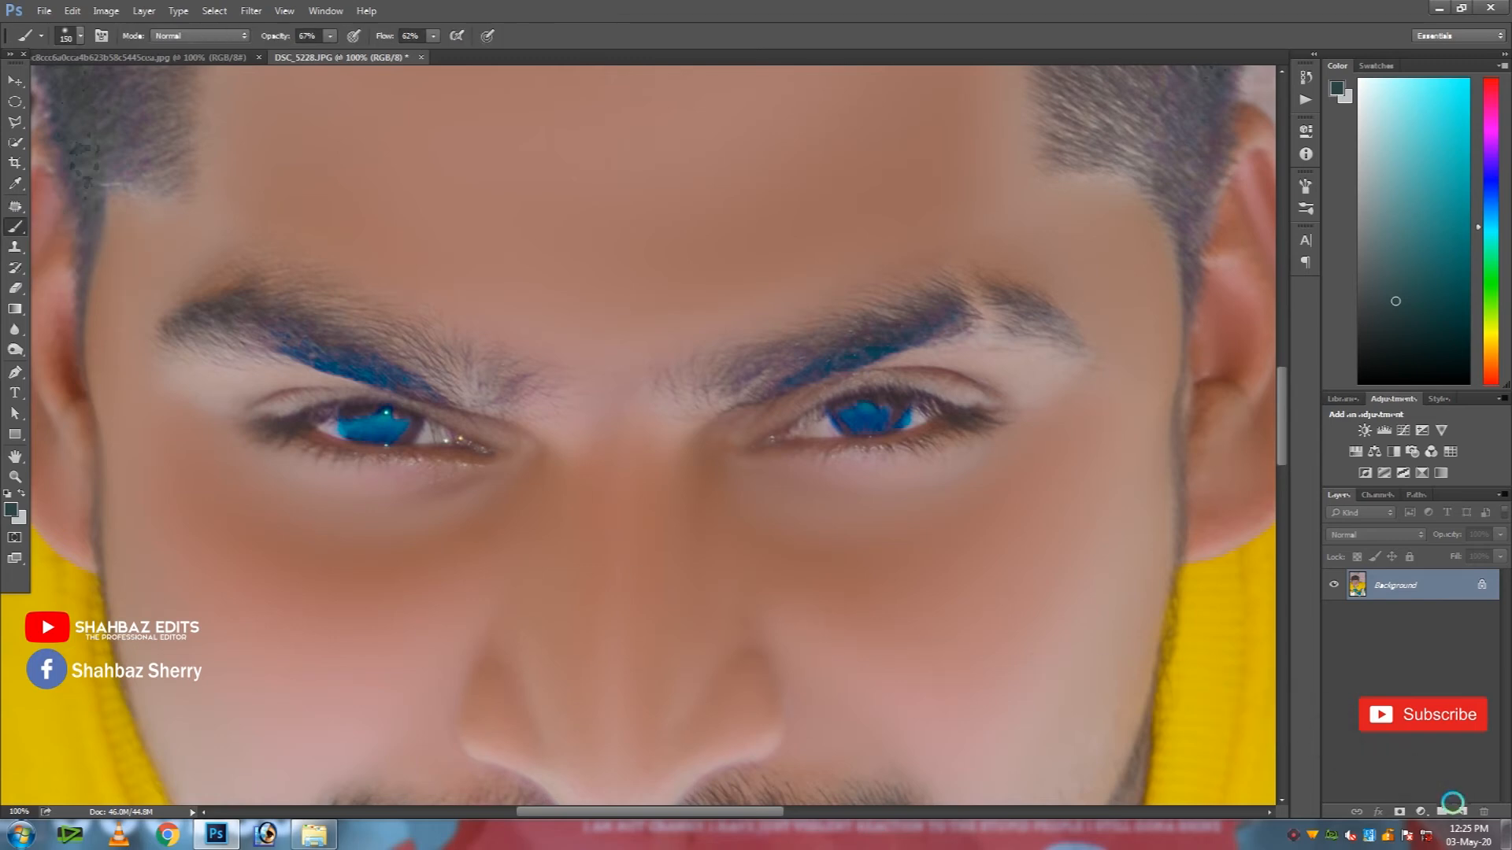
pyautogui.click(1458, 809)
pyautogui.click(11, 510)
pyautogui.click(443, 255)
pyautogui.press('Return')
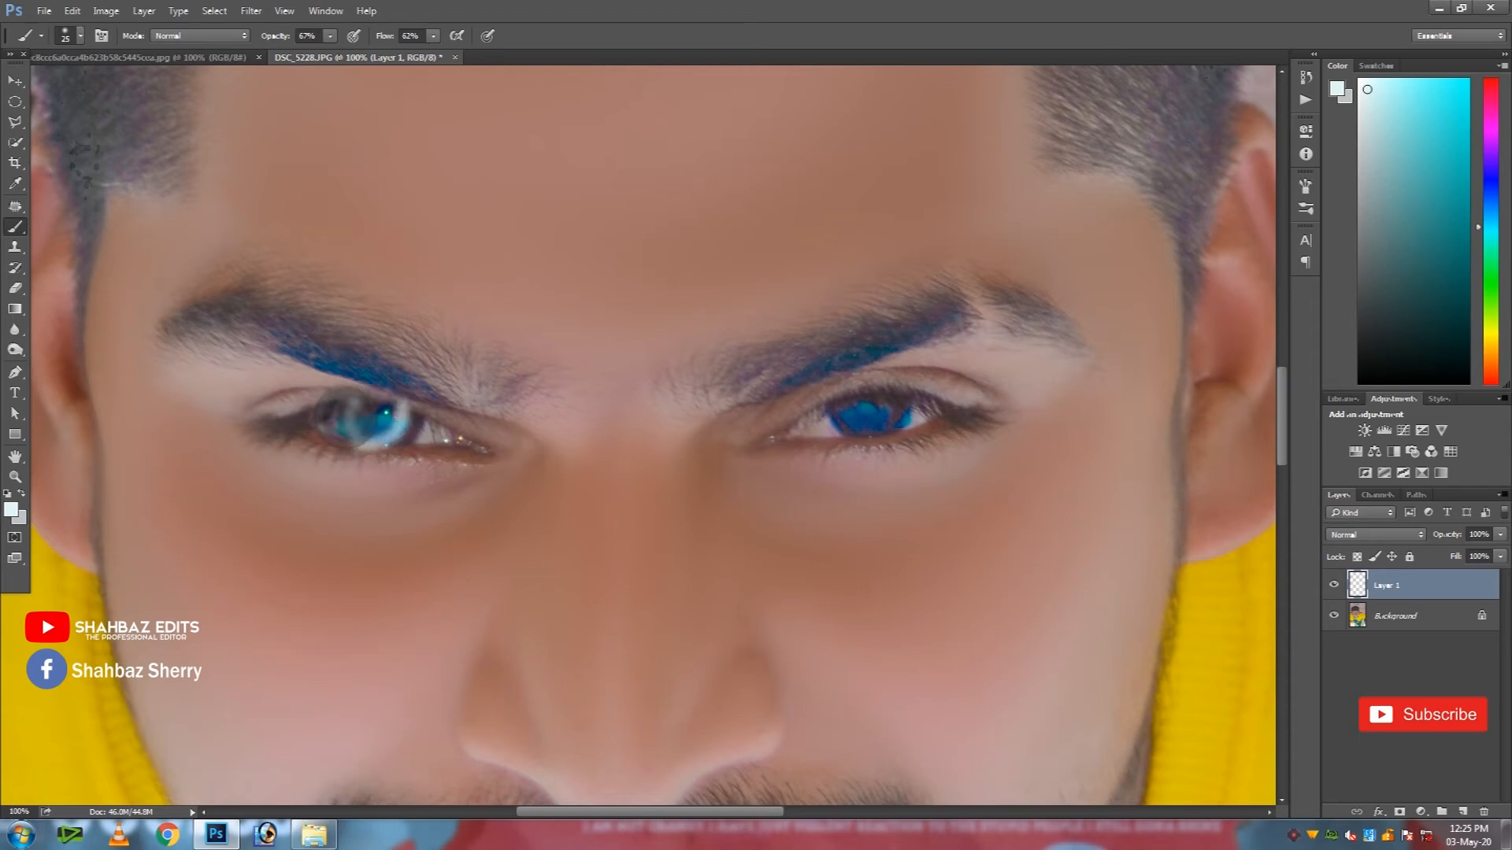
pyautogui.hotkey('ctrl', 'z')
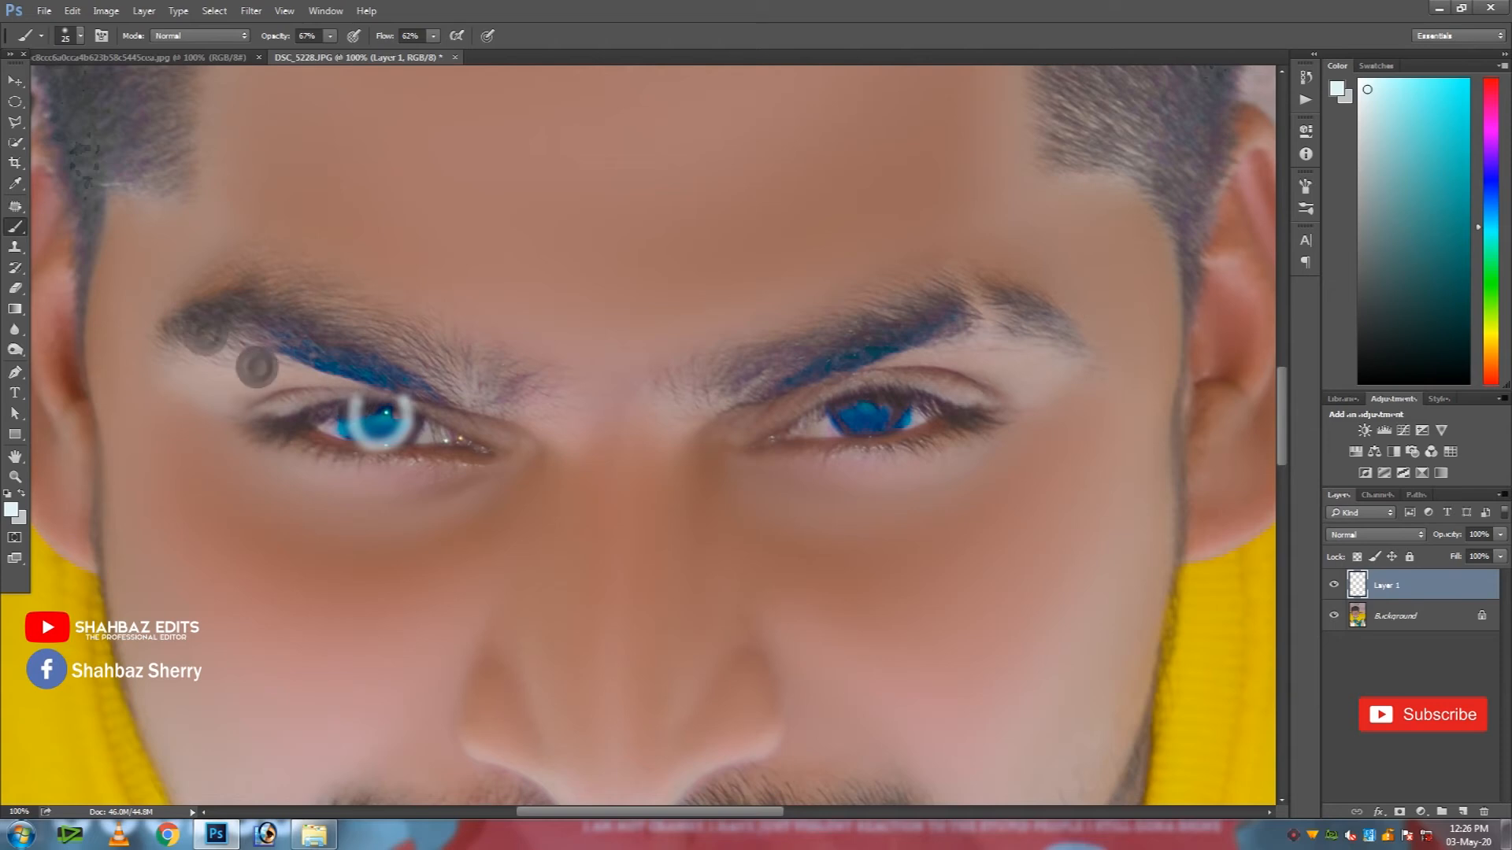
# Step: Adjust the iris highlight with Free Transform and erase the parts that spill over the eyelid
pyautogui.hotkey('ctrl', 't')
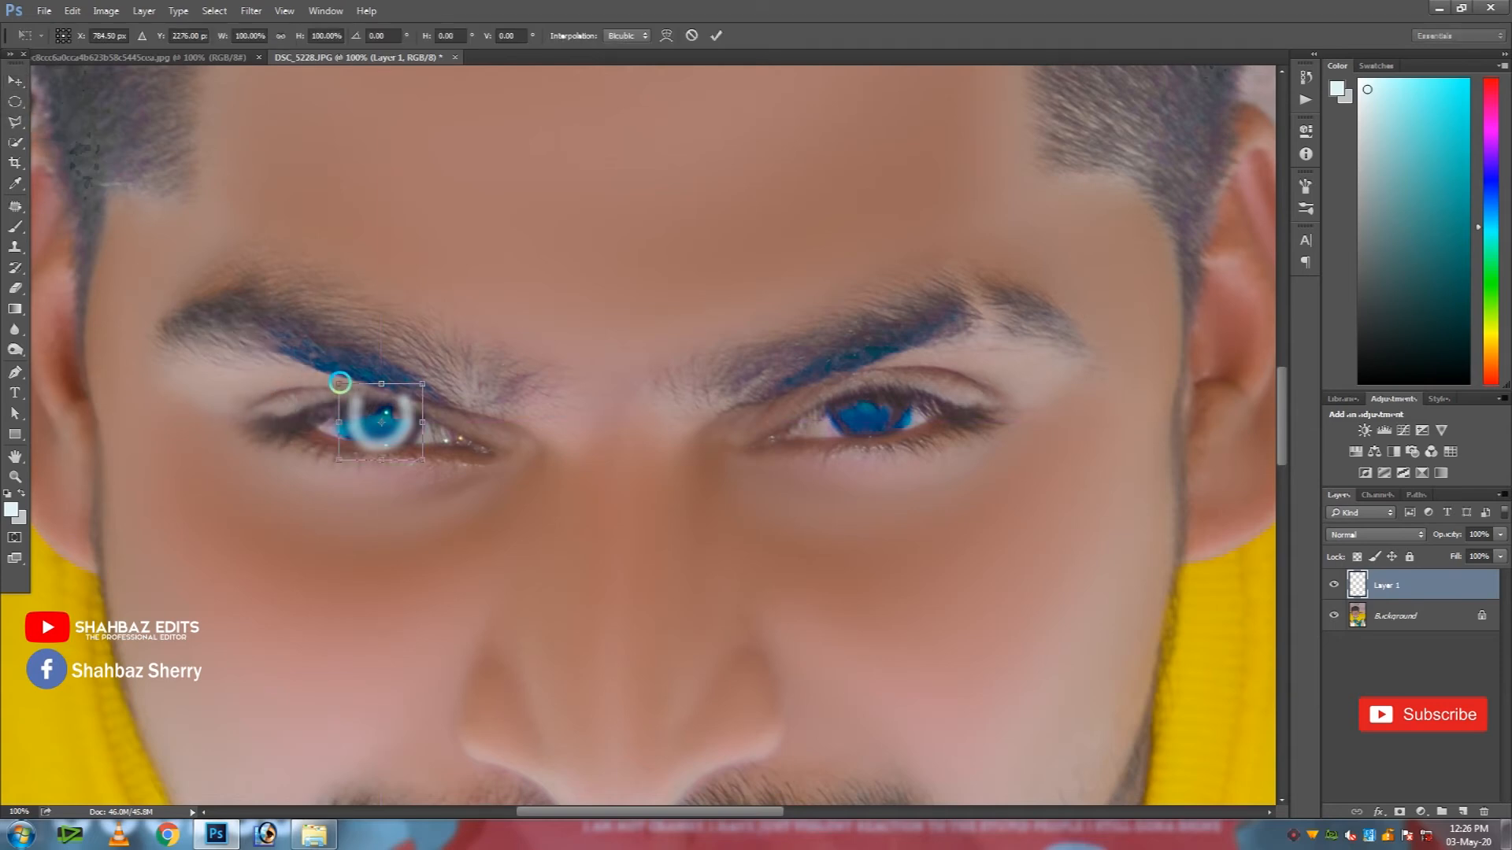
pyautogui.moveTo(342, 386); pyautogui.dragTo(343, 382)
pyautogui.press('Return')
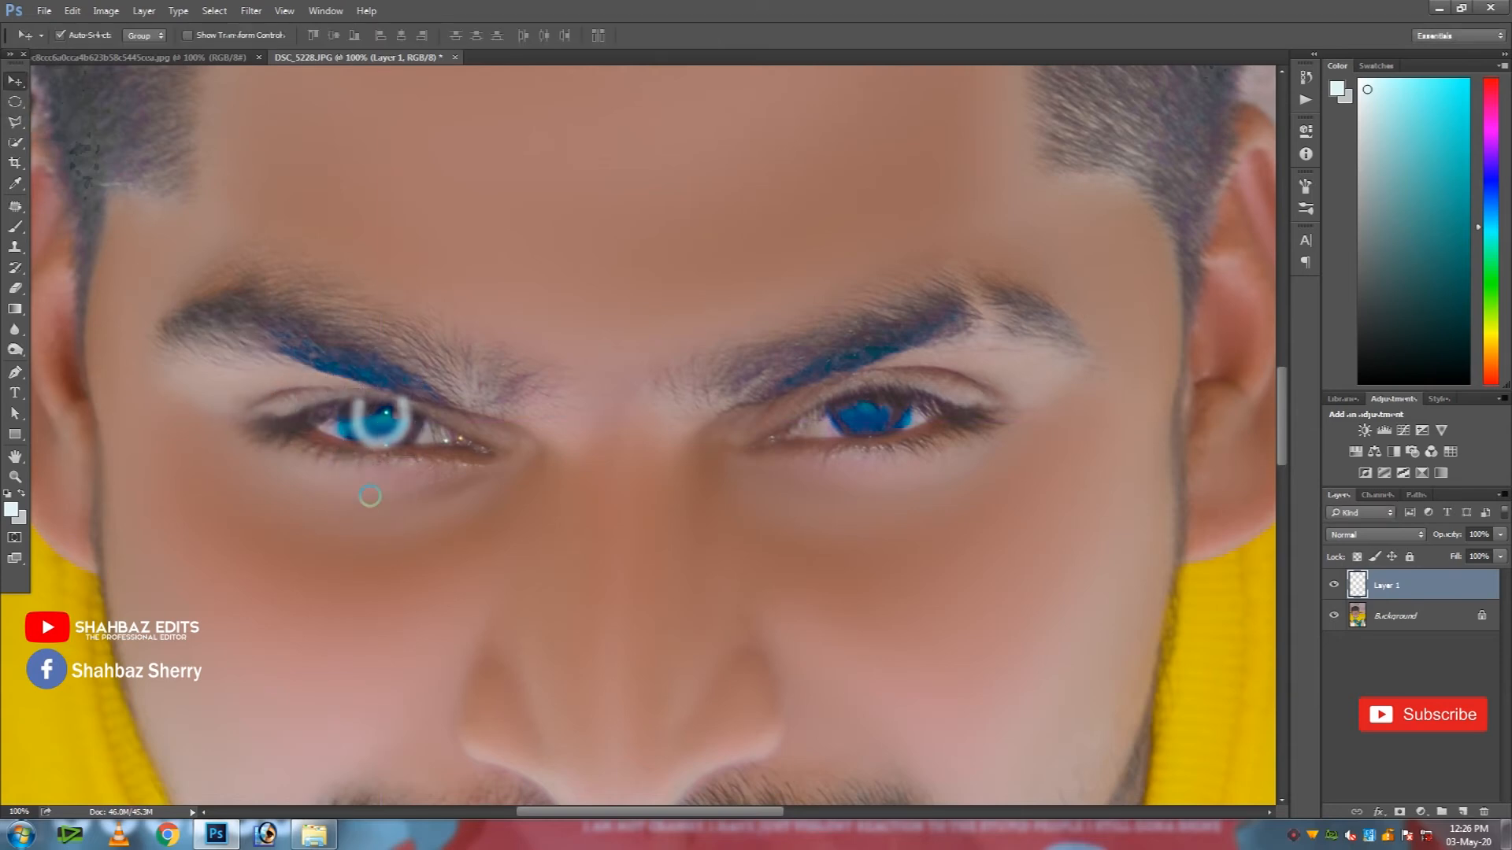
pyautogui.press('e')
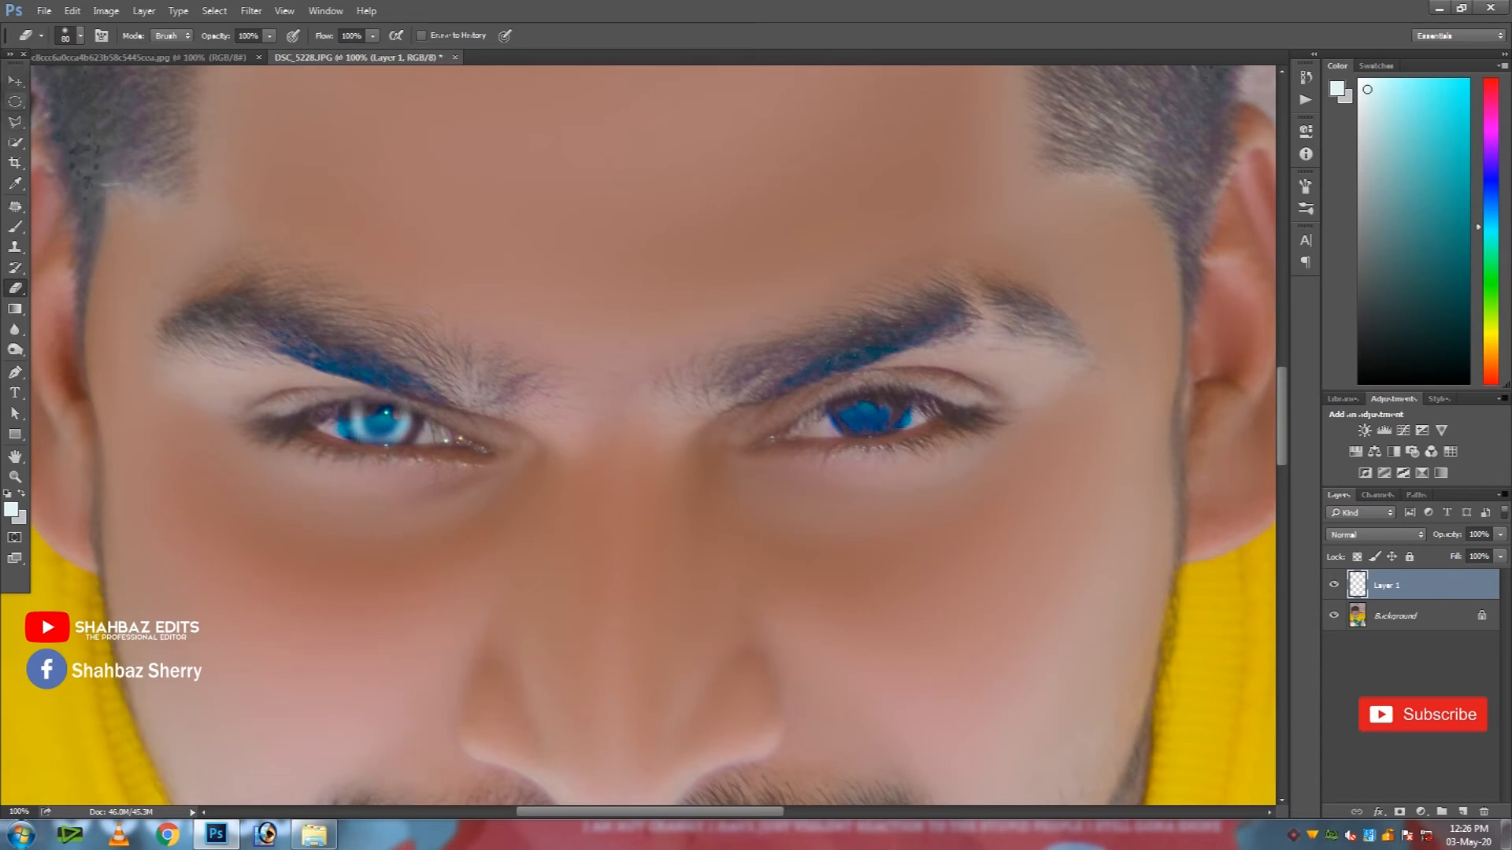
# Step: Duplicate the iris highlight onto the other eye and fit it to that iris
pyautogui.click(15, 79)
pyautogui.moveTo(362, 426); pyautogui.dragTo(854, 420)
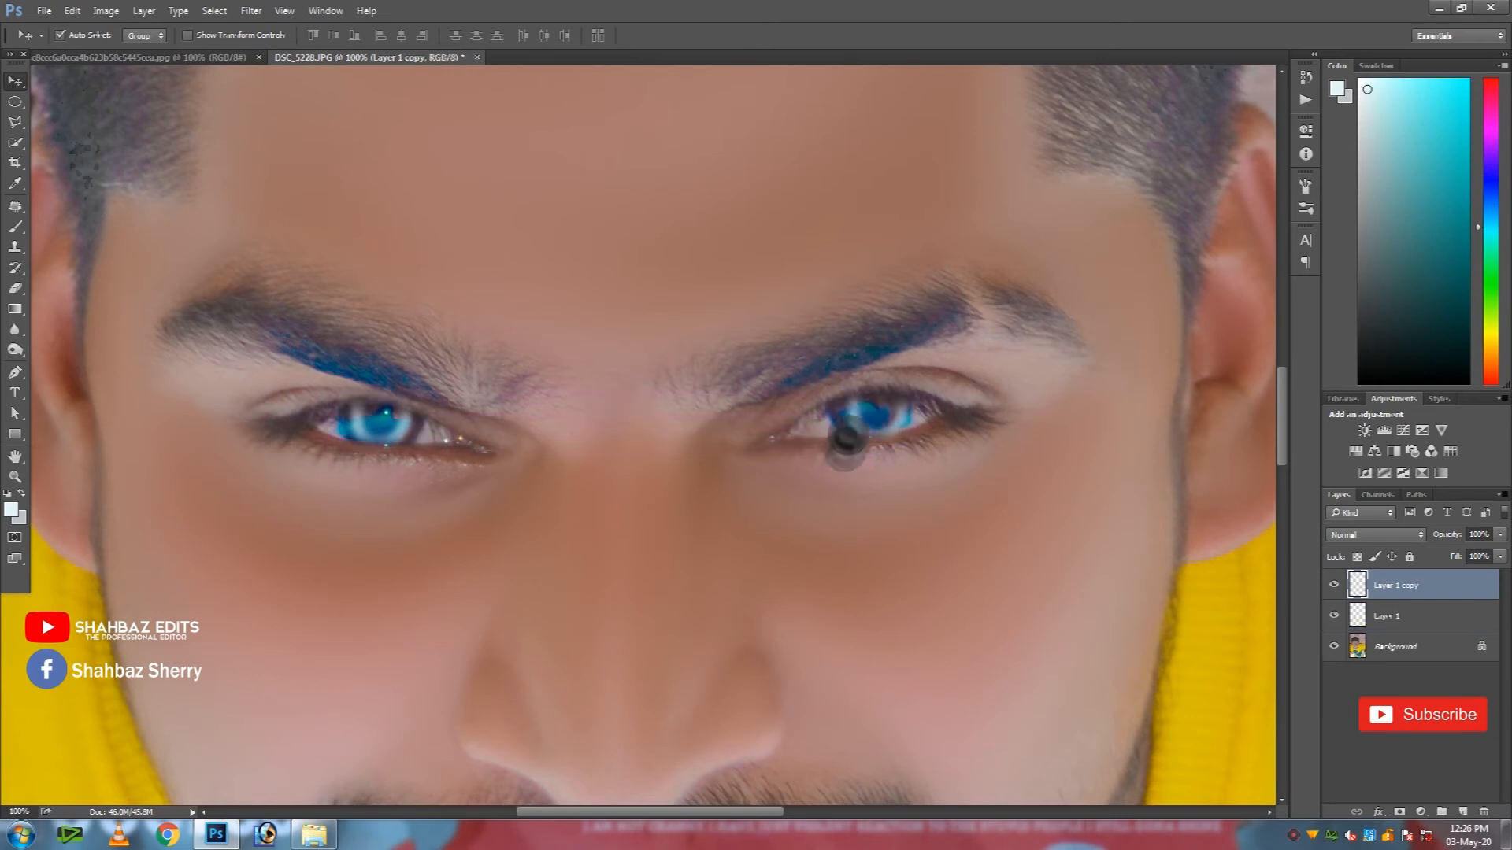
pyautogui.hotkey('ctrl', 't')
pyautogui.moveTo(820, 523); pyautogui.dragTo(841, 543)
pyautogui.press('Return')
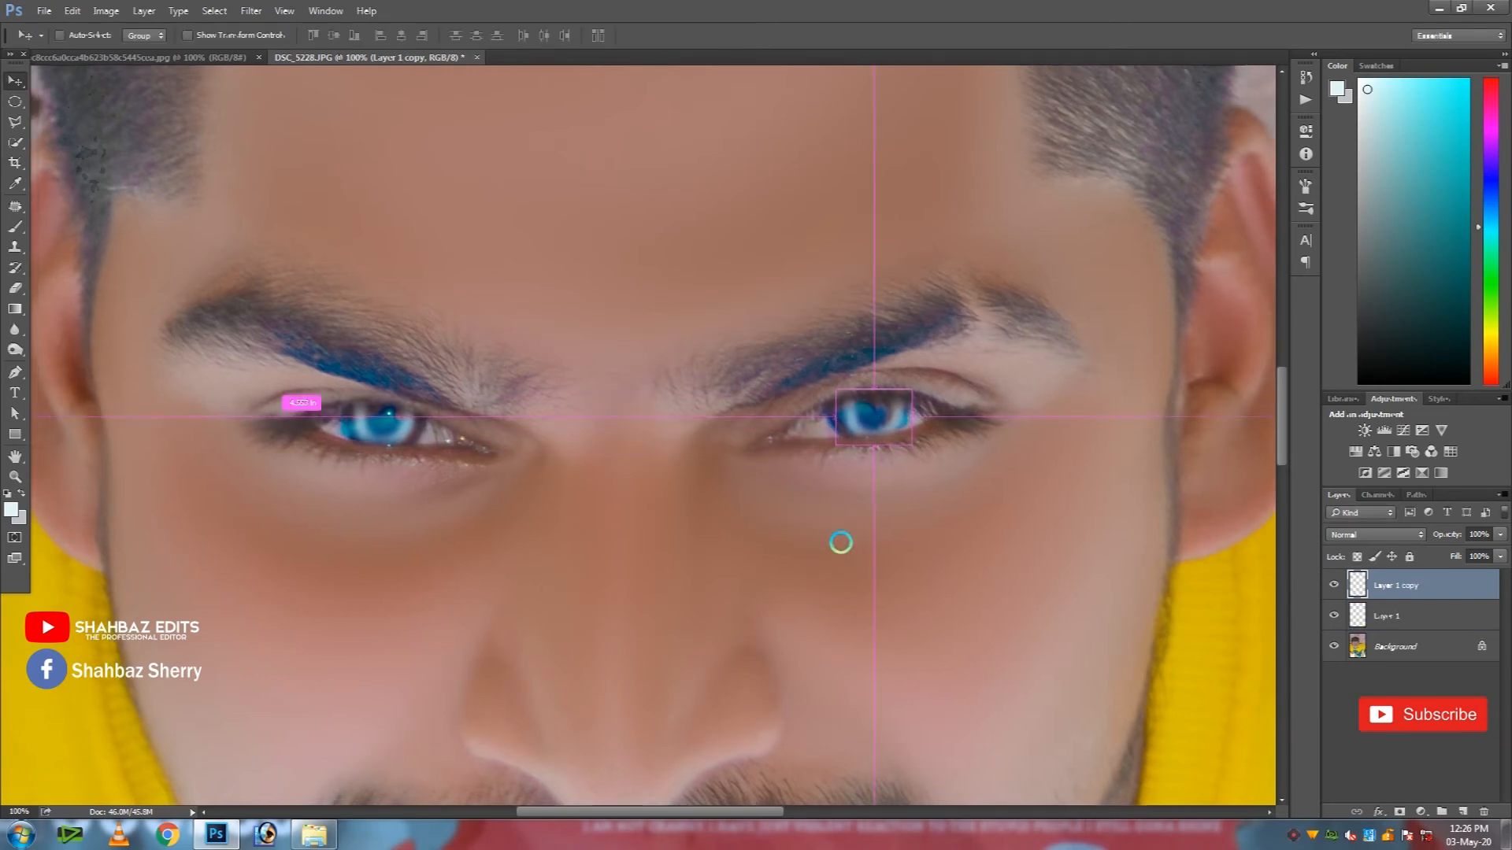
# Step: Merge the eye highlight layers into the background and rotate the whole image by 180°
pyautogui.hotkey('ctrl', '-')
pyautogui.hotkey('ctrl', '-')
pyautogui.hotkey('ctrl', '-')
pyautogui.hotkey('ctrl', '0')
pyautogui.hotkey('ctrl', 'h')
pyautogui.hotkey('ctrl', 'shift', 'e')
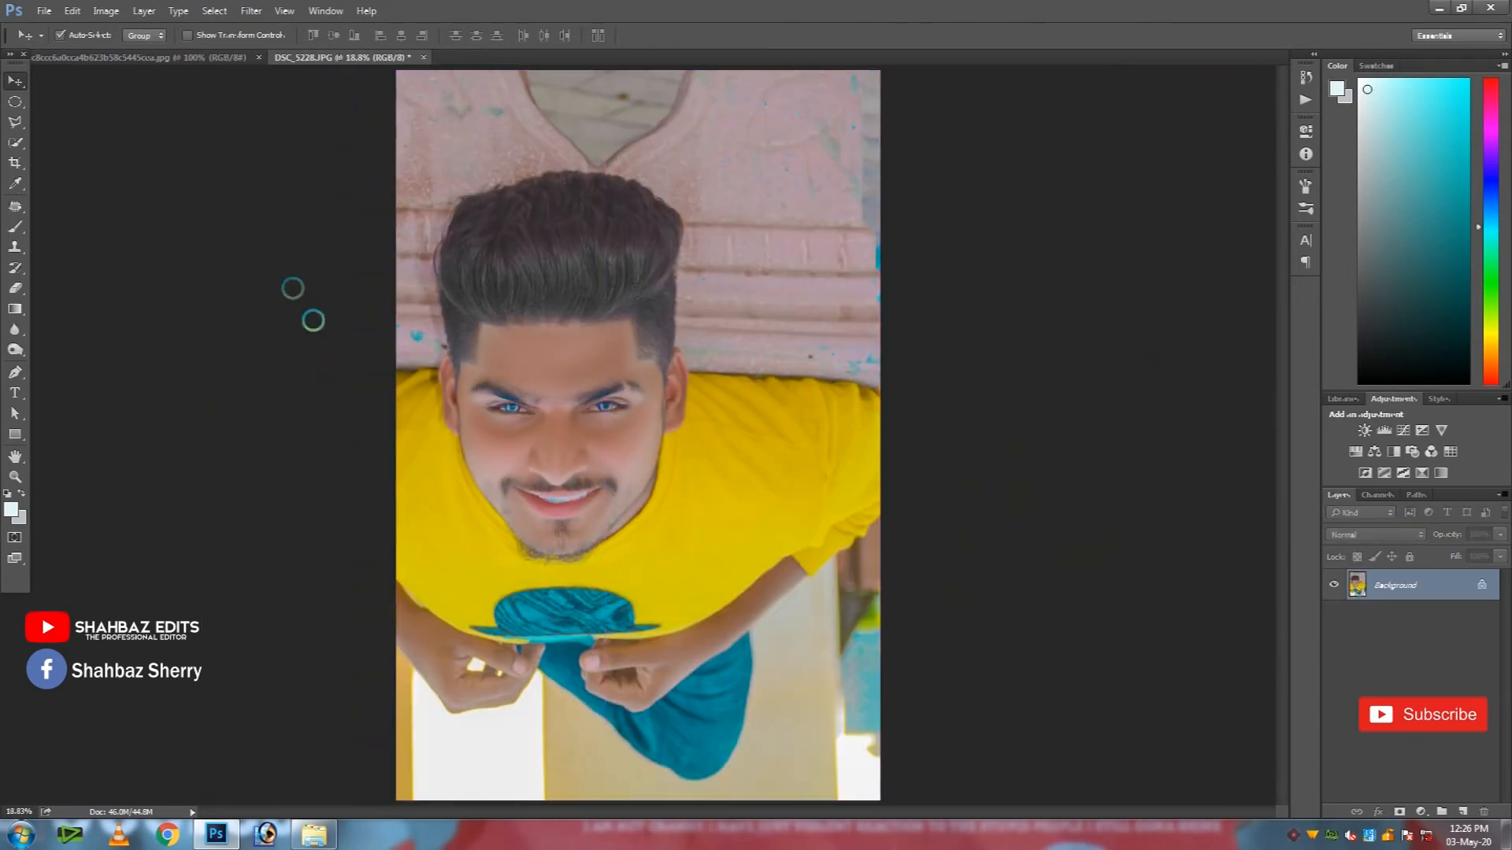
pyautogui.click(106, 10)
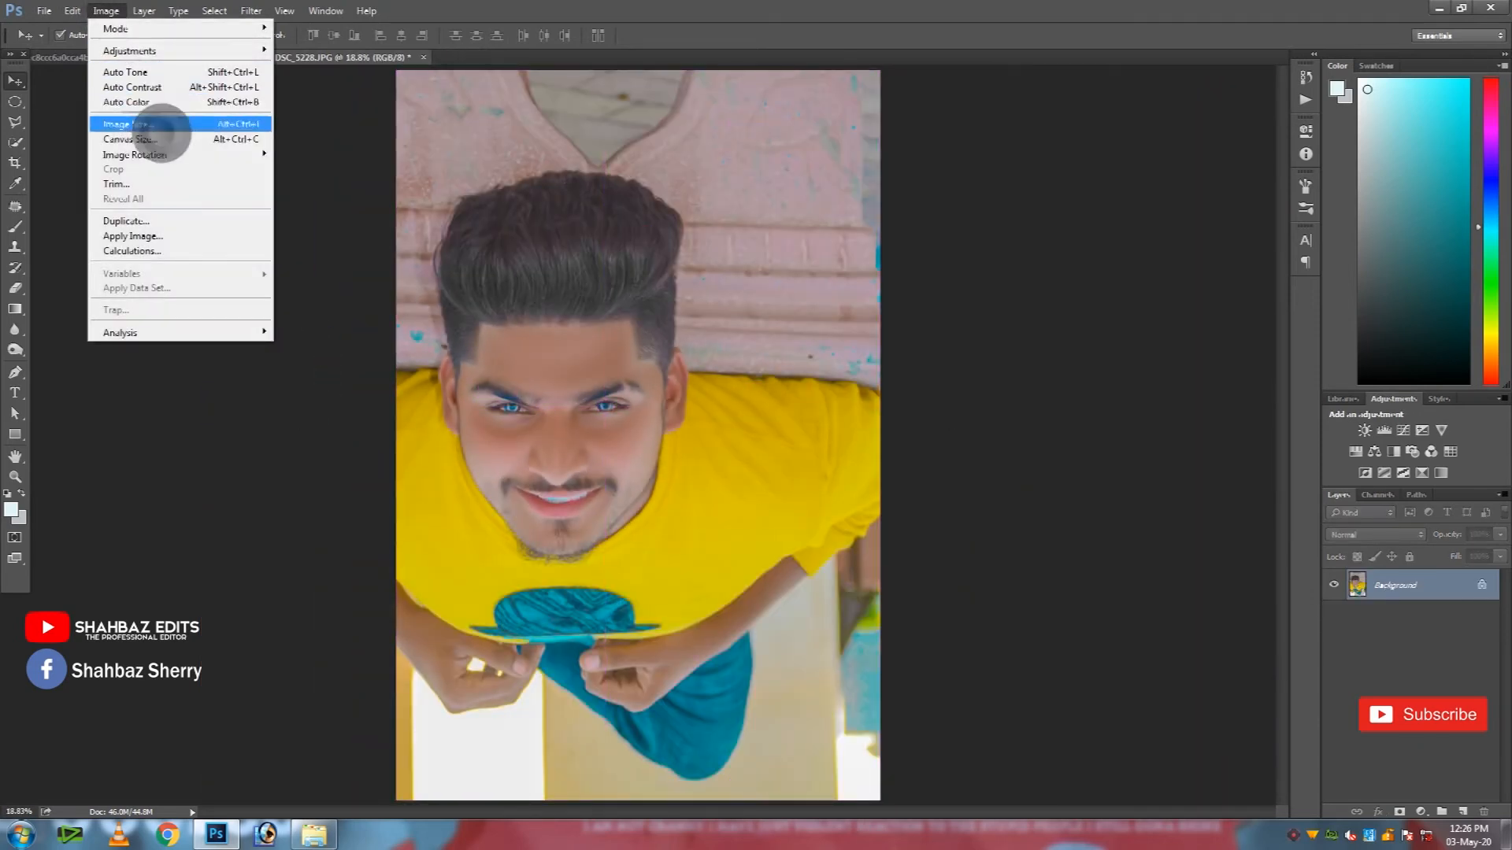
pyautogui.click(290, 153)
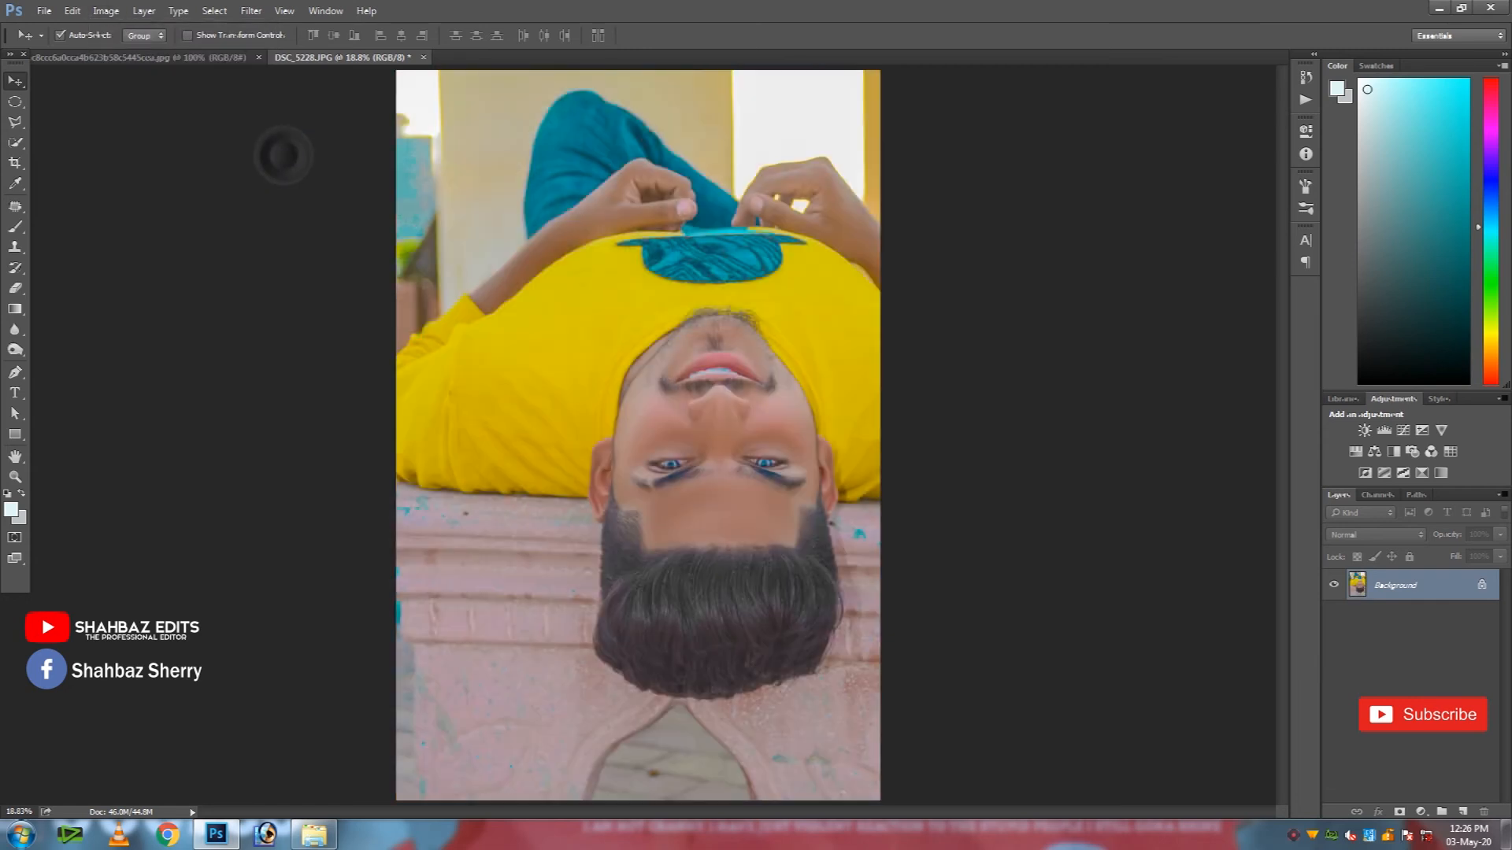
# Step: Duplicate the background layer twice as Background copy and Background copy 2
pyautogui.hotkey('ctrl', '-')
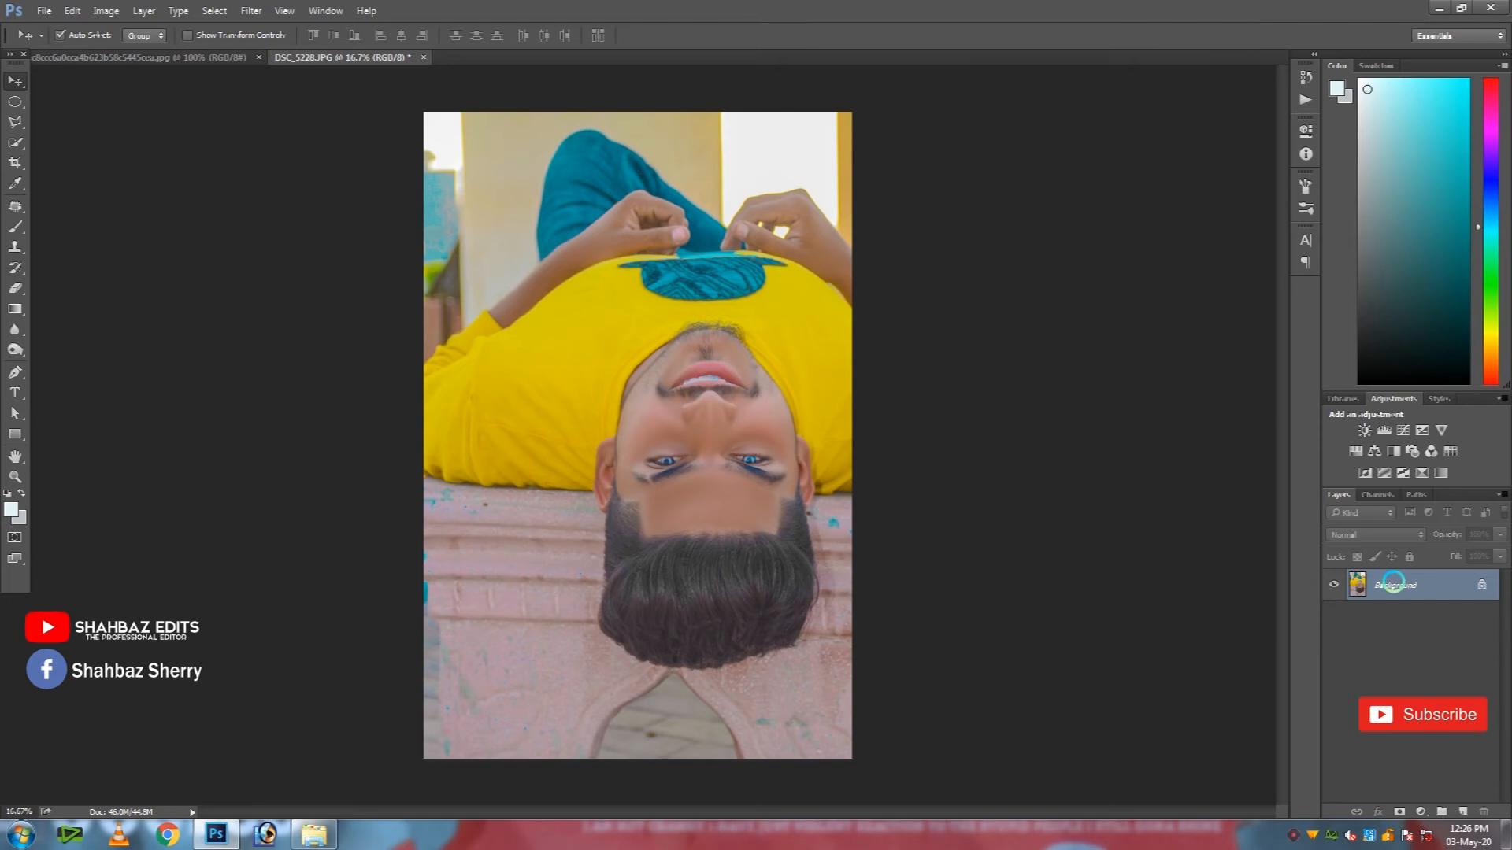
pyautogui.rightClick(1393, 583)
pyautogui.click(1380, 615)
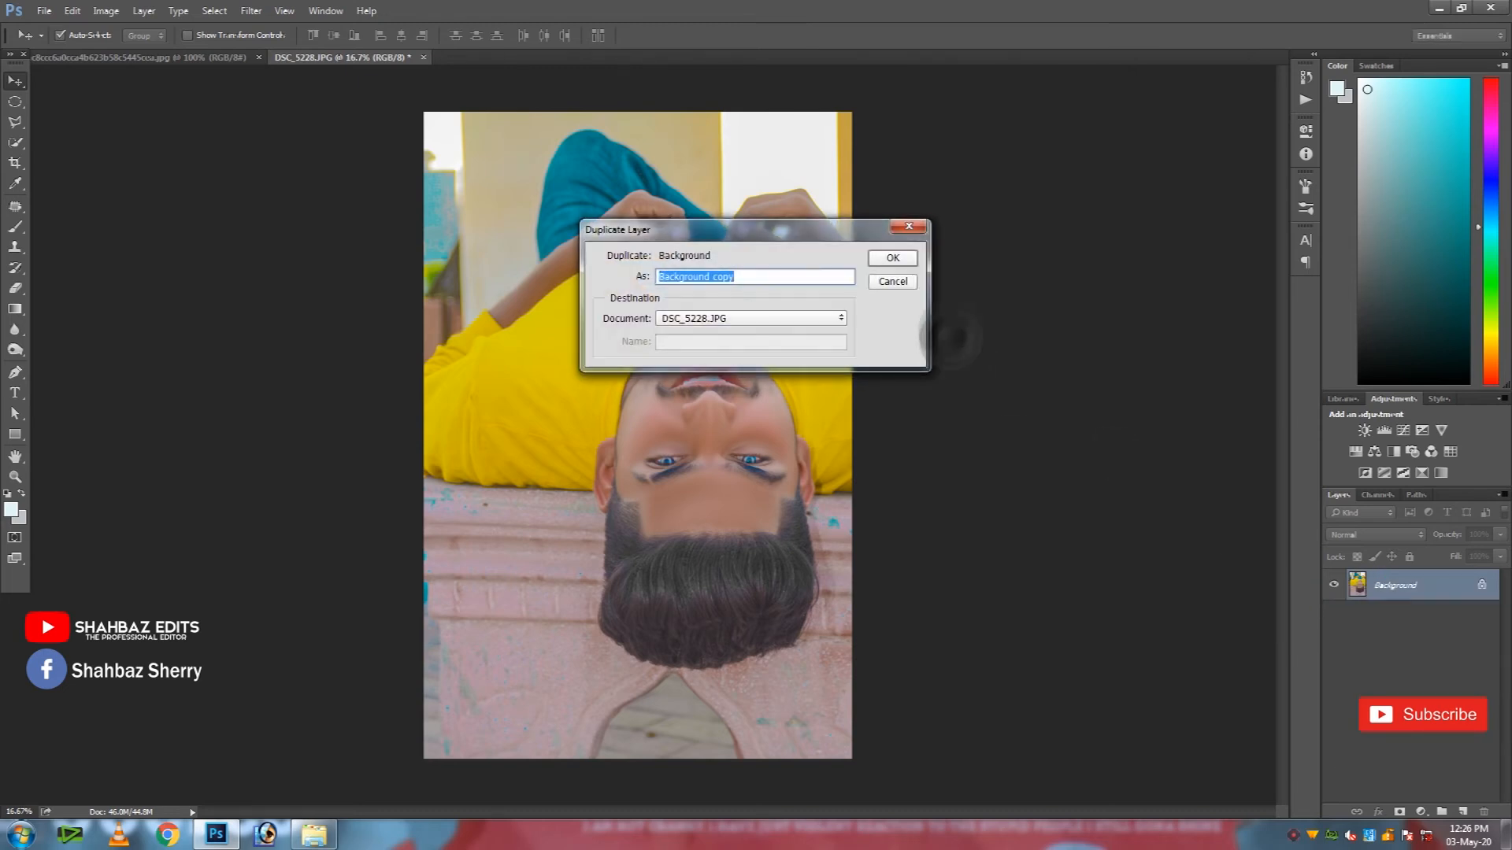
pyautogui.click(892, 259)
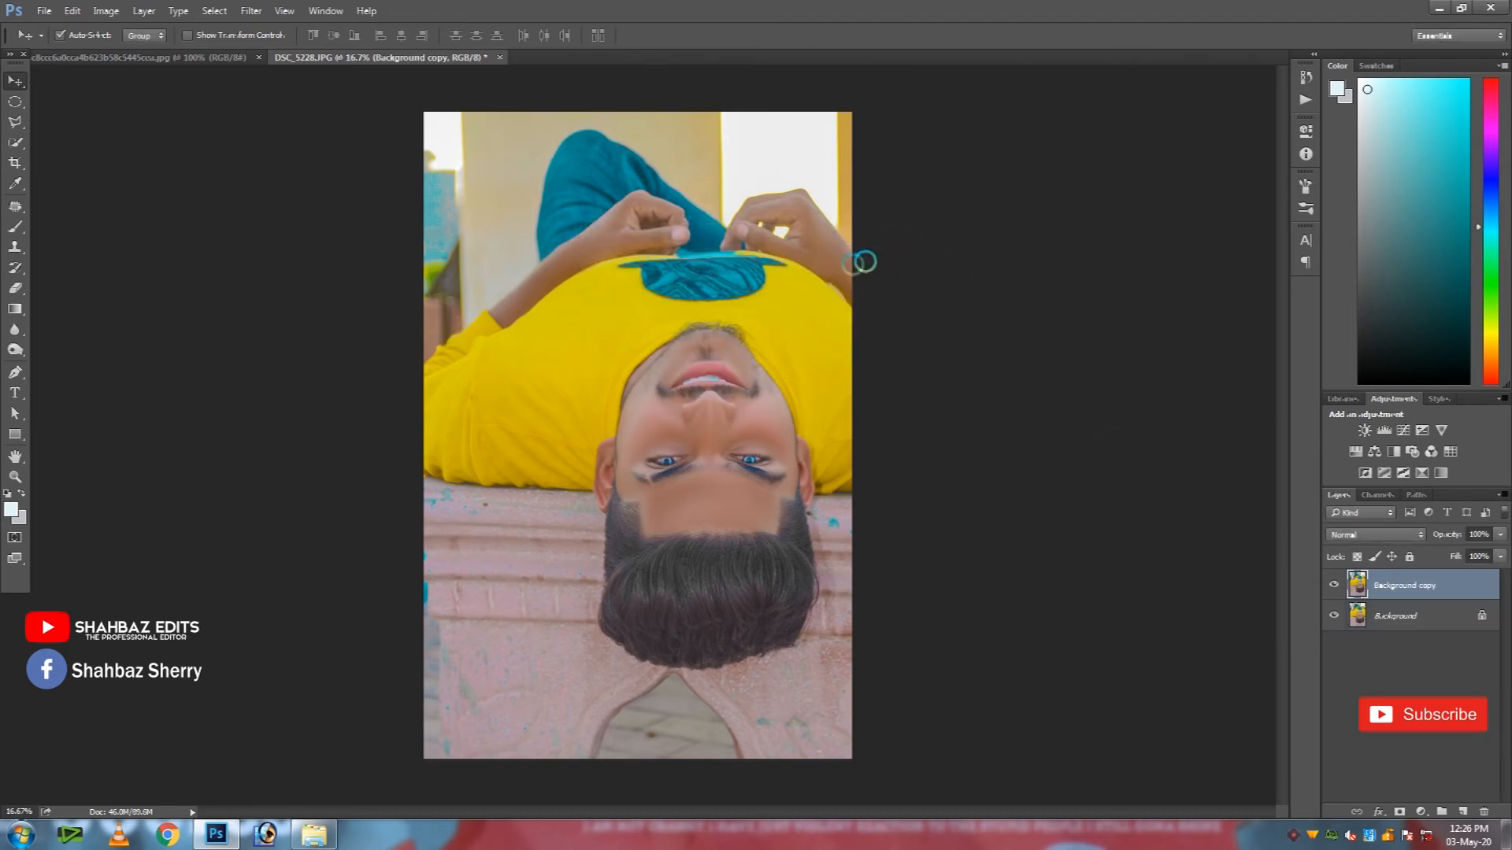
pyautogui.rightClick(1378, 574)
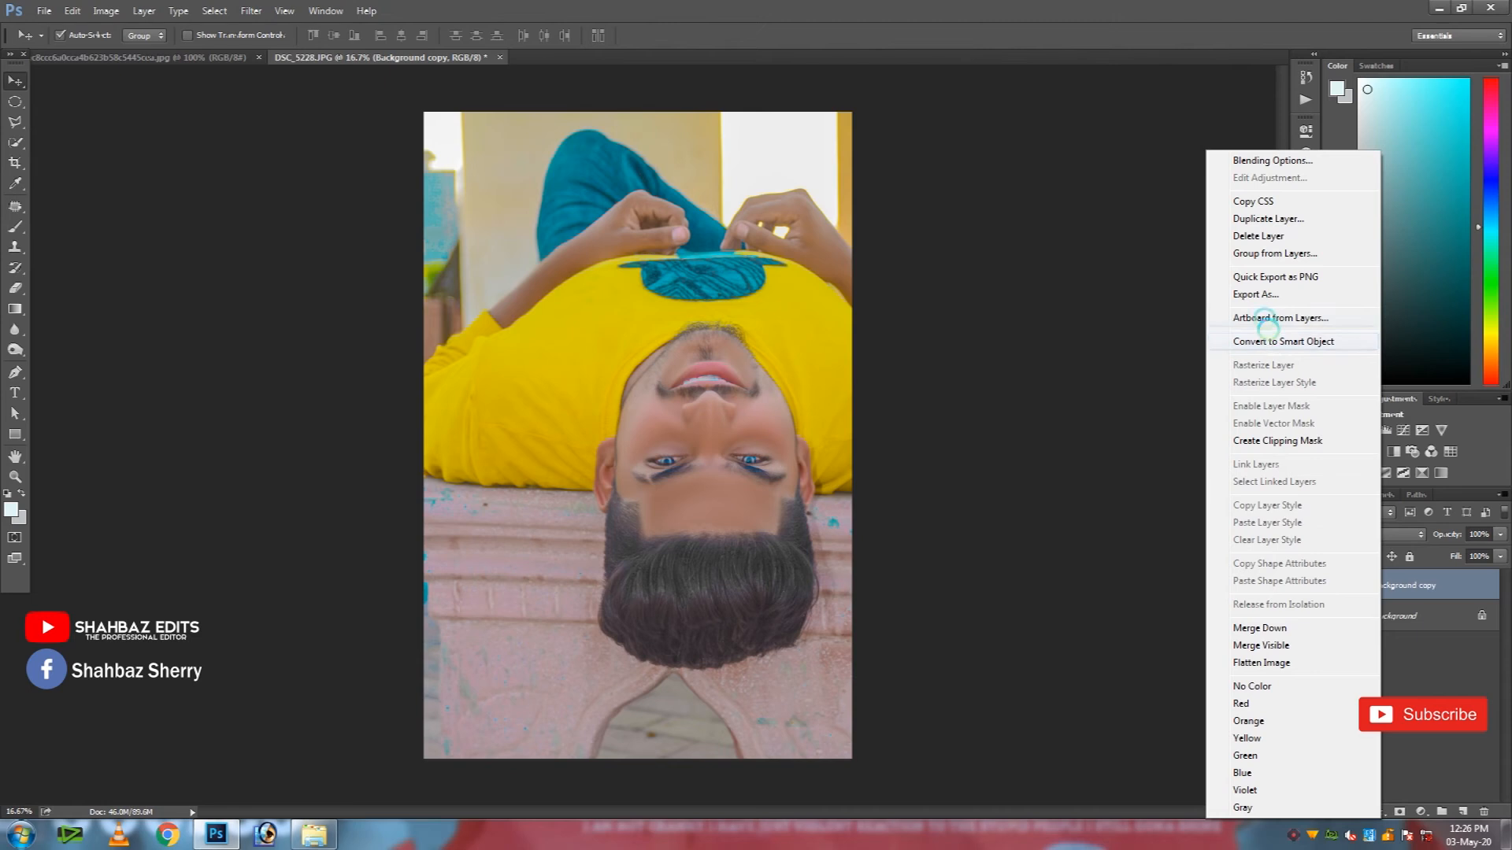
pyautogui.click(1244, 218)
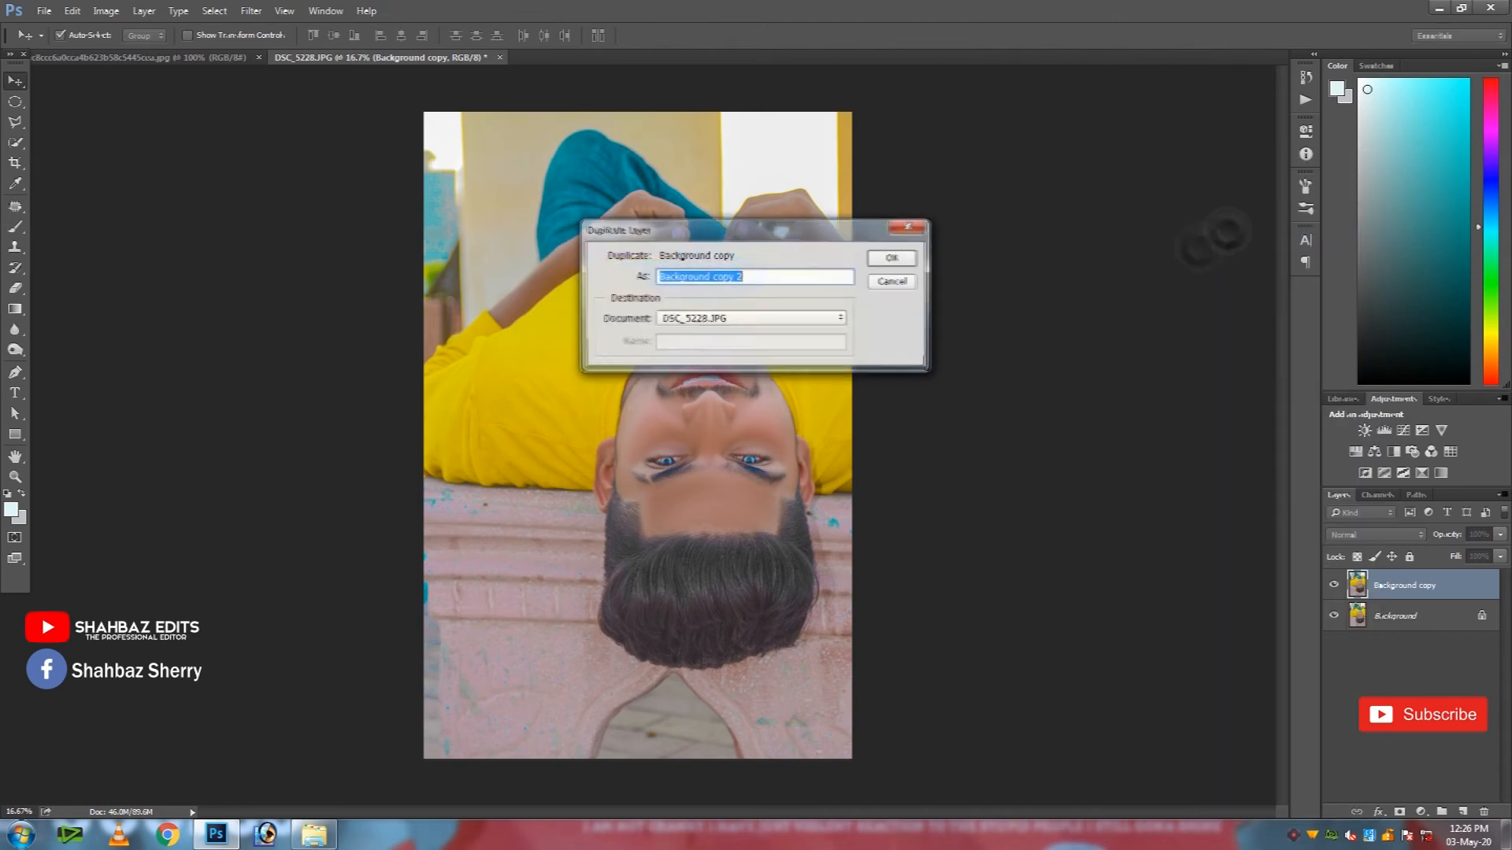
pyautogui.click(883, 257)
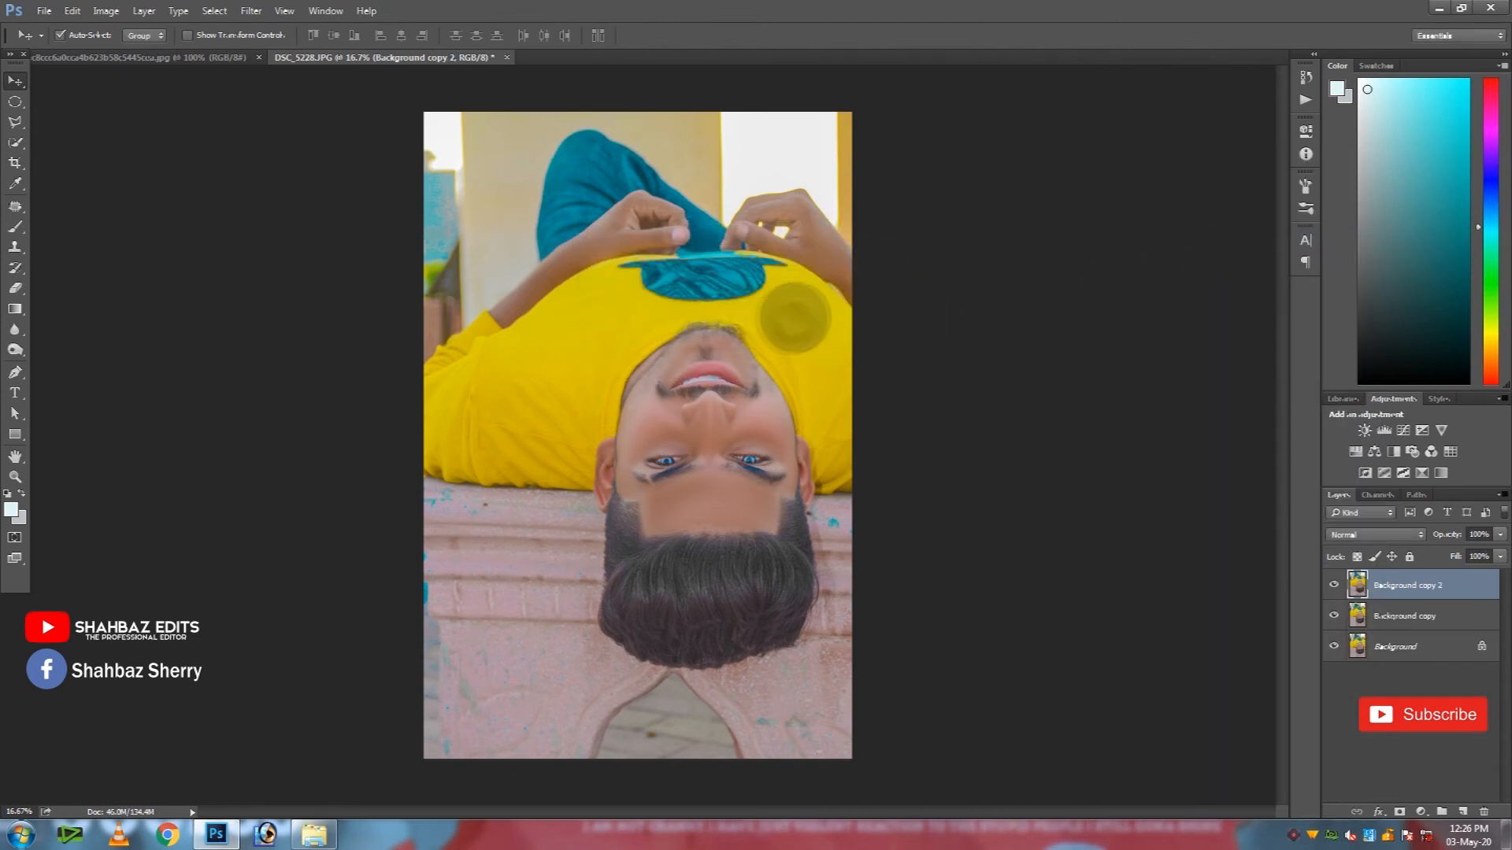
# Step: Extend the canvas rightward by about half its width with the Crop tool and move Background copy 2 into the added space, beneath Background copy
pyautogui.click(15, 162)
pyautogui.moveTo(852, 435); pyautogui.dragTo(969, 435)
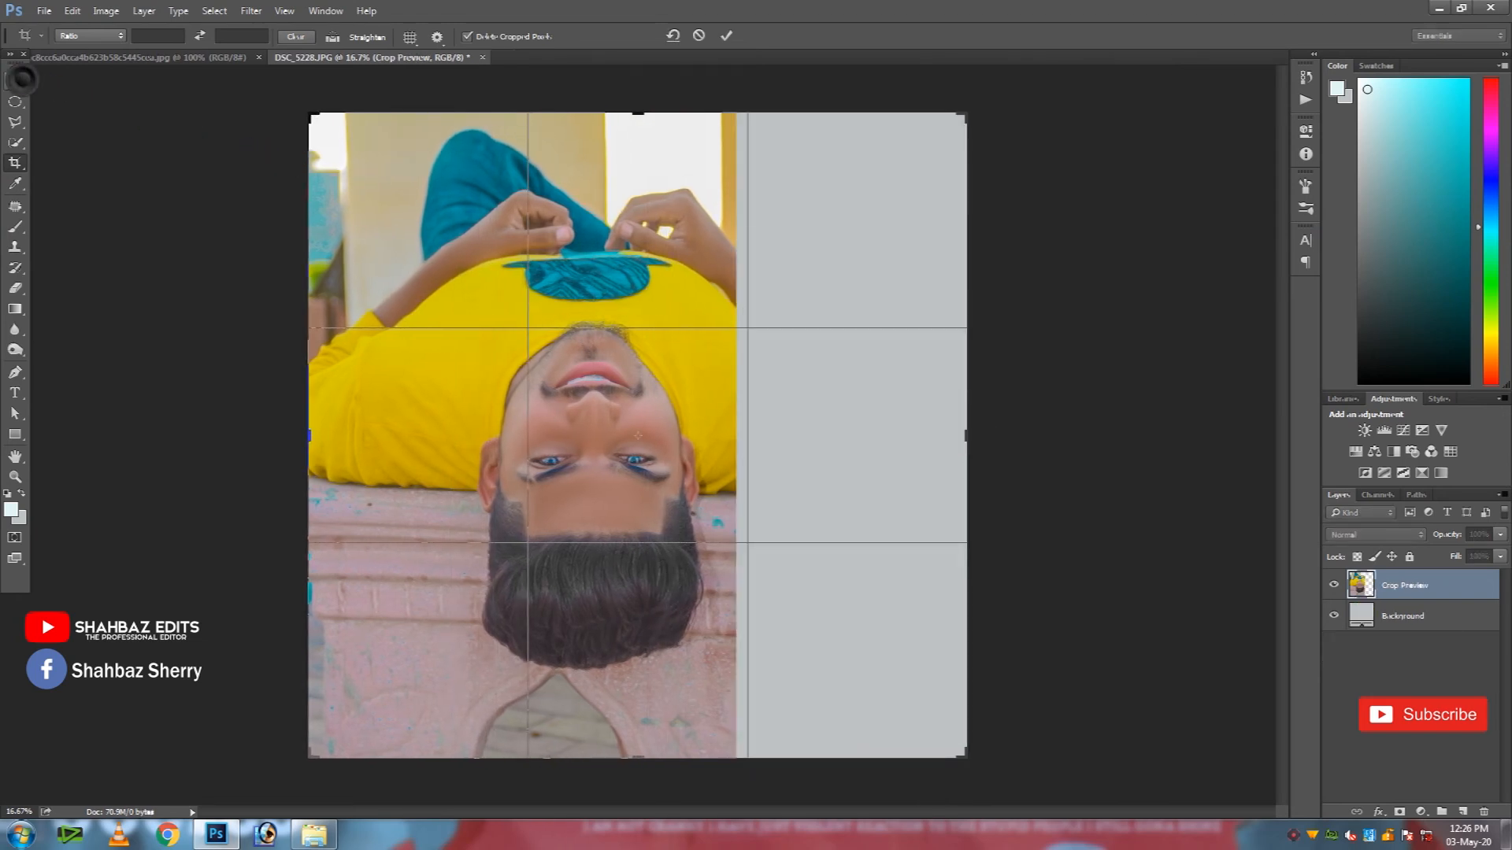
pyautogui.press('Return')
pyautogui.click(712, 314)
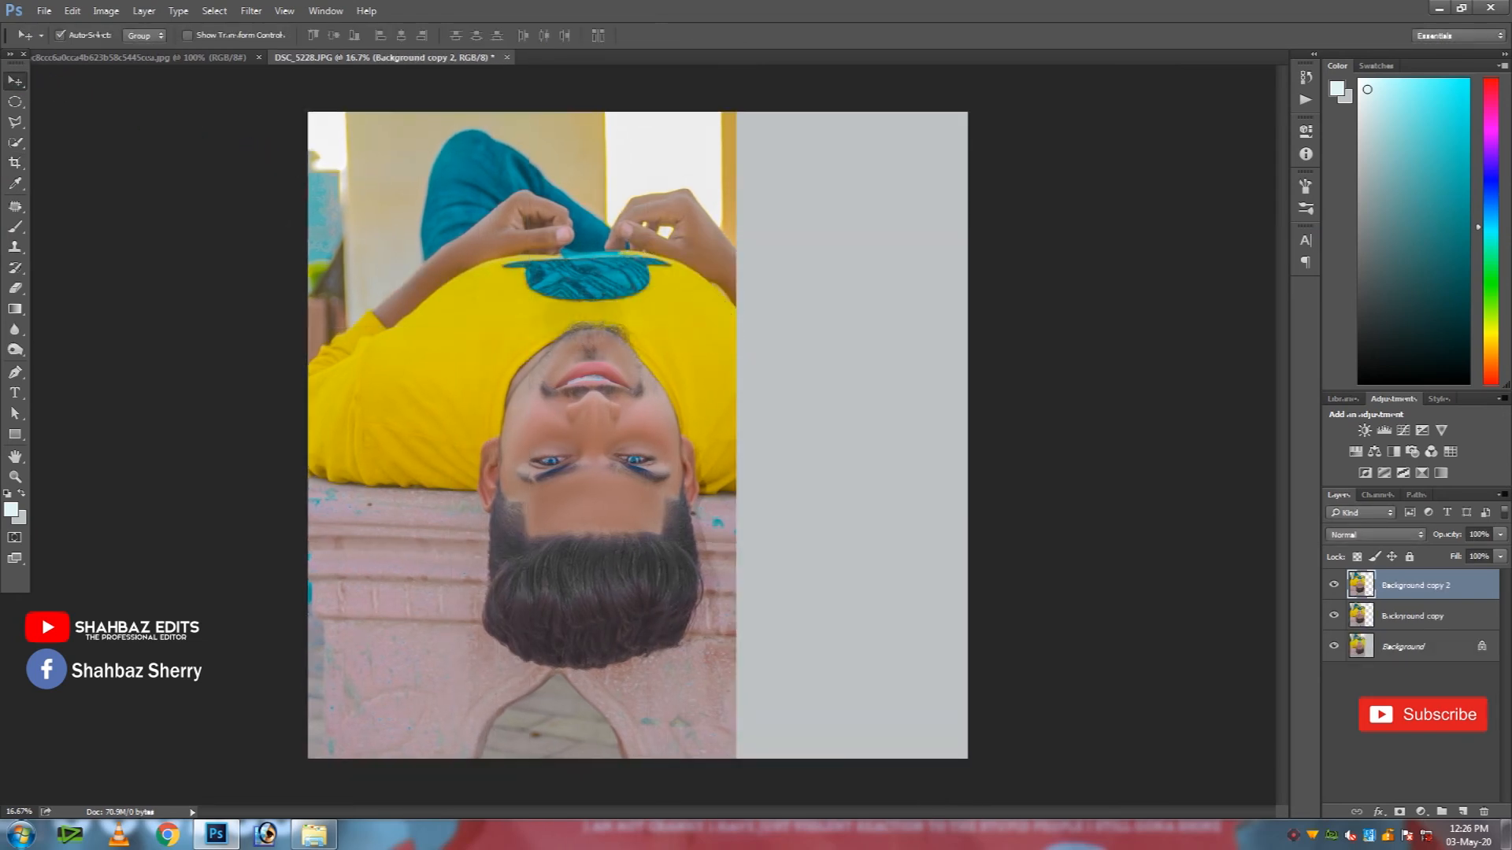
pyautogui.moveTo(513, 296); pyautogui.dragTo(766, 294)
pyautogui.moveTo(1385, 587); pyautogui.dragTo(1388, 621)
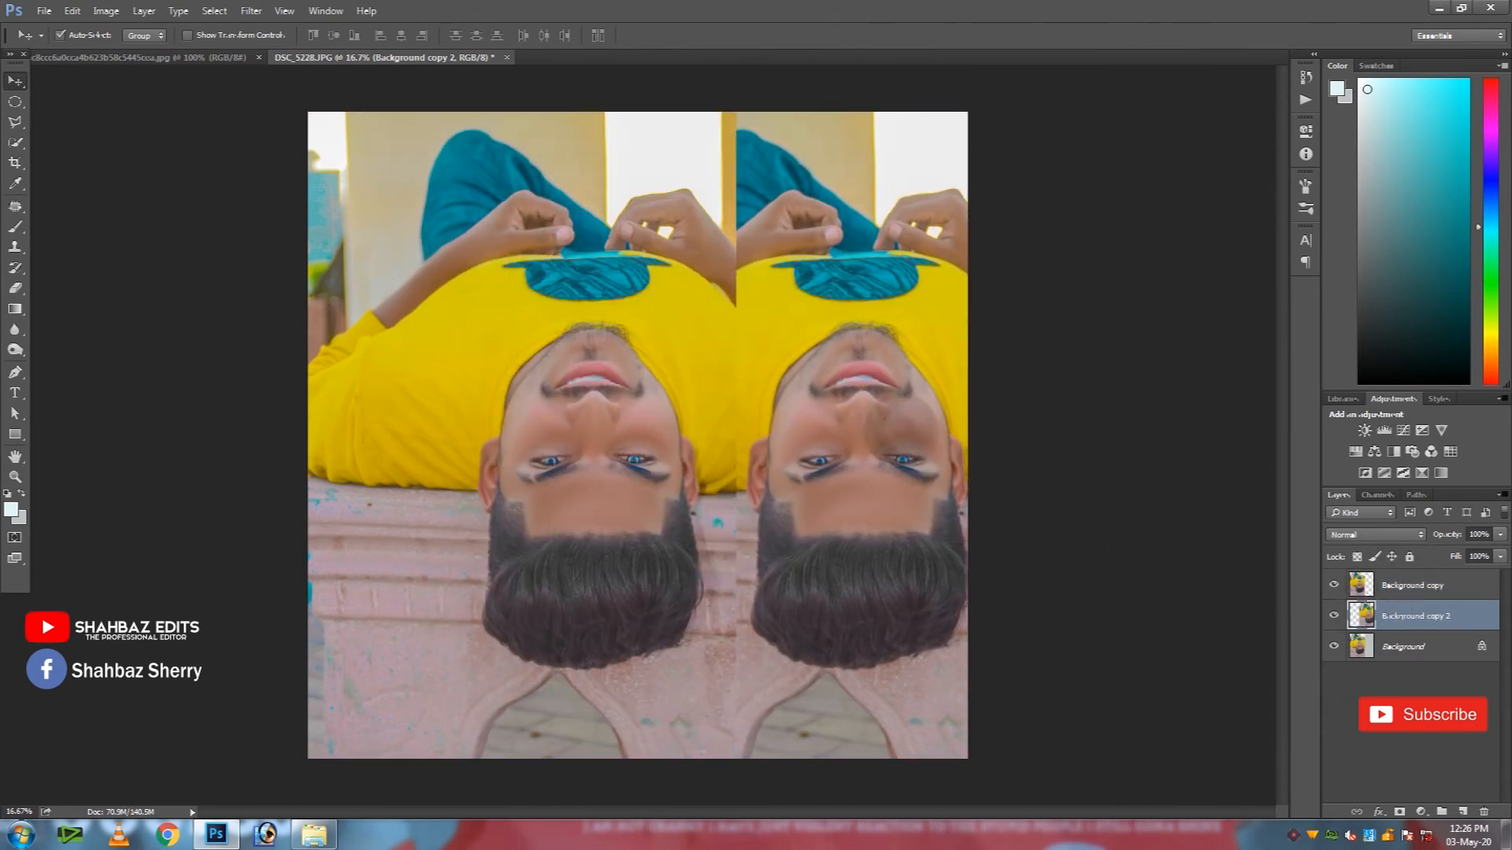
# Step: Flip Background copy 2 vertically so its portrait stands upright
pyautogui.hotkey('ctrl', 't')
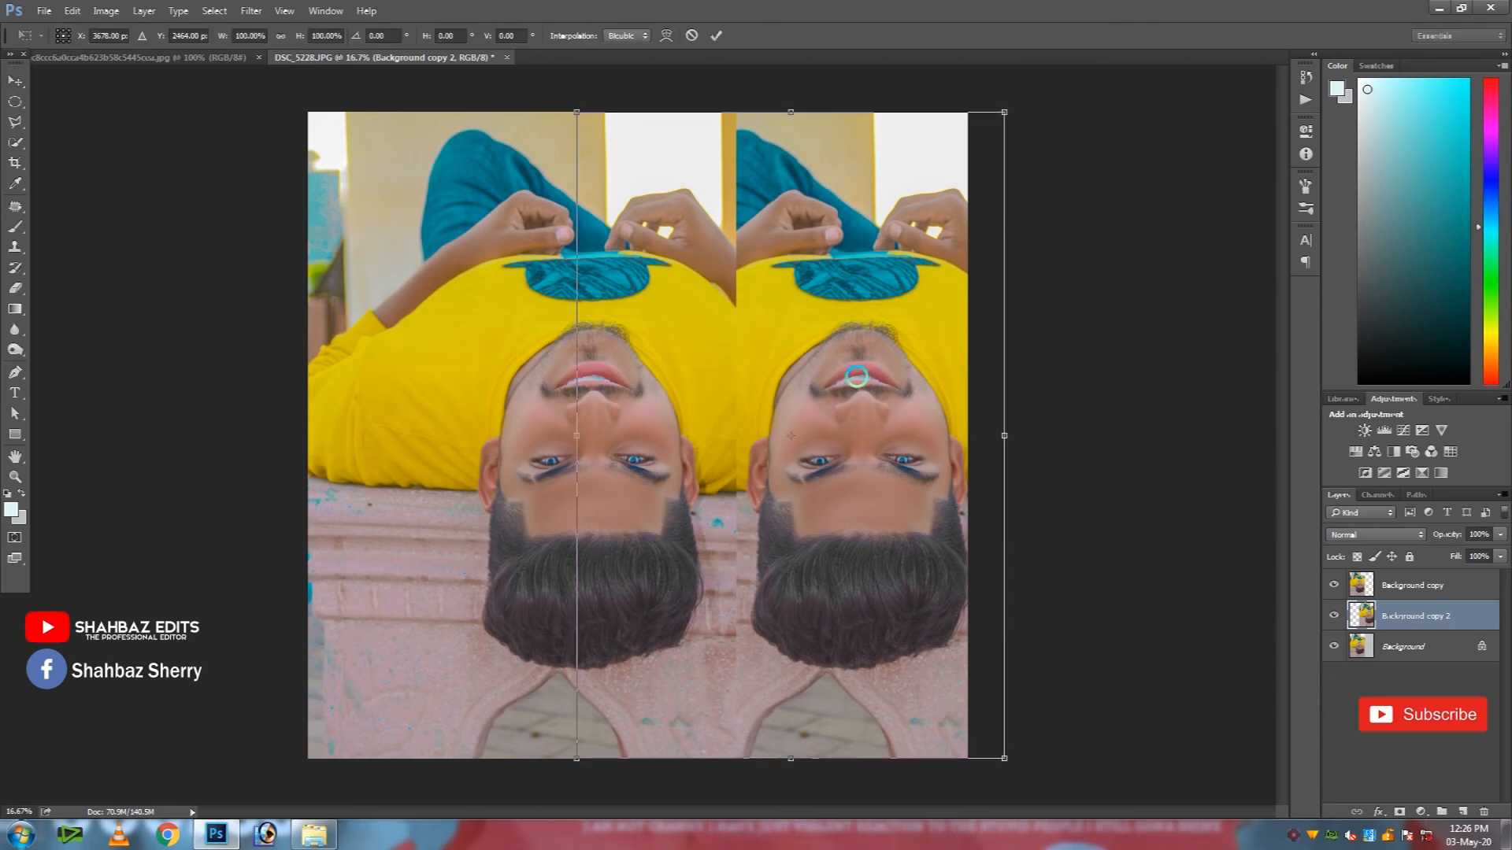
pyautogui.rightClick(859, 379)
pyautogui.click(905, 632)
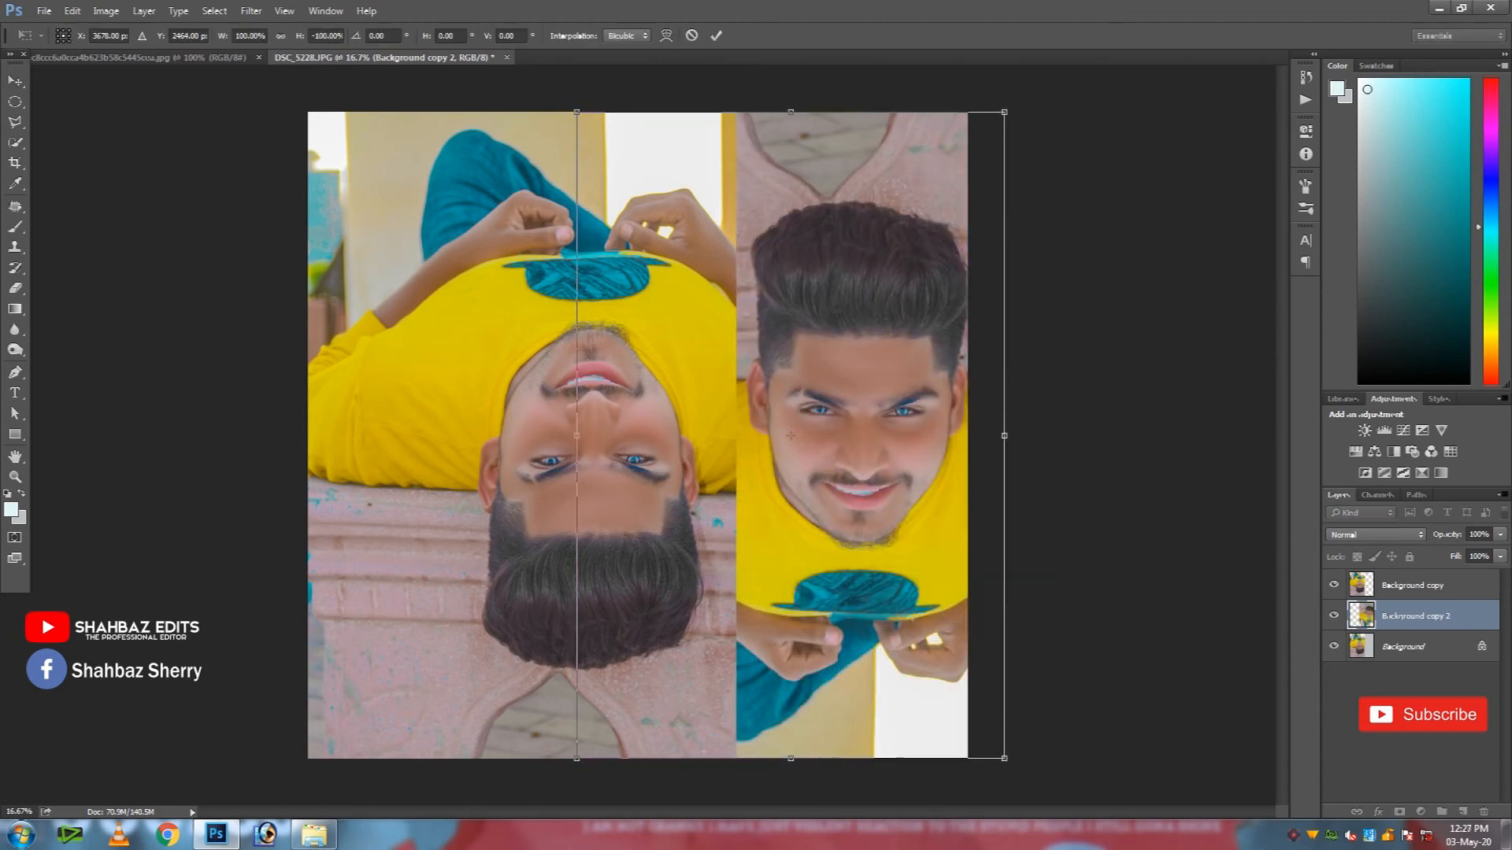
pyautogui.hotkey('ctrl', '-')
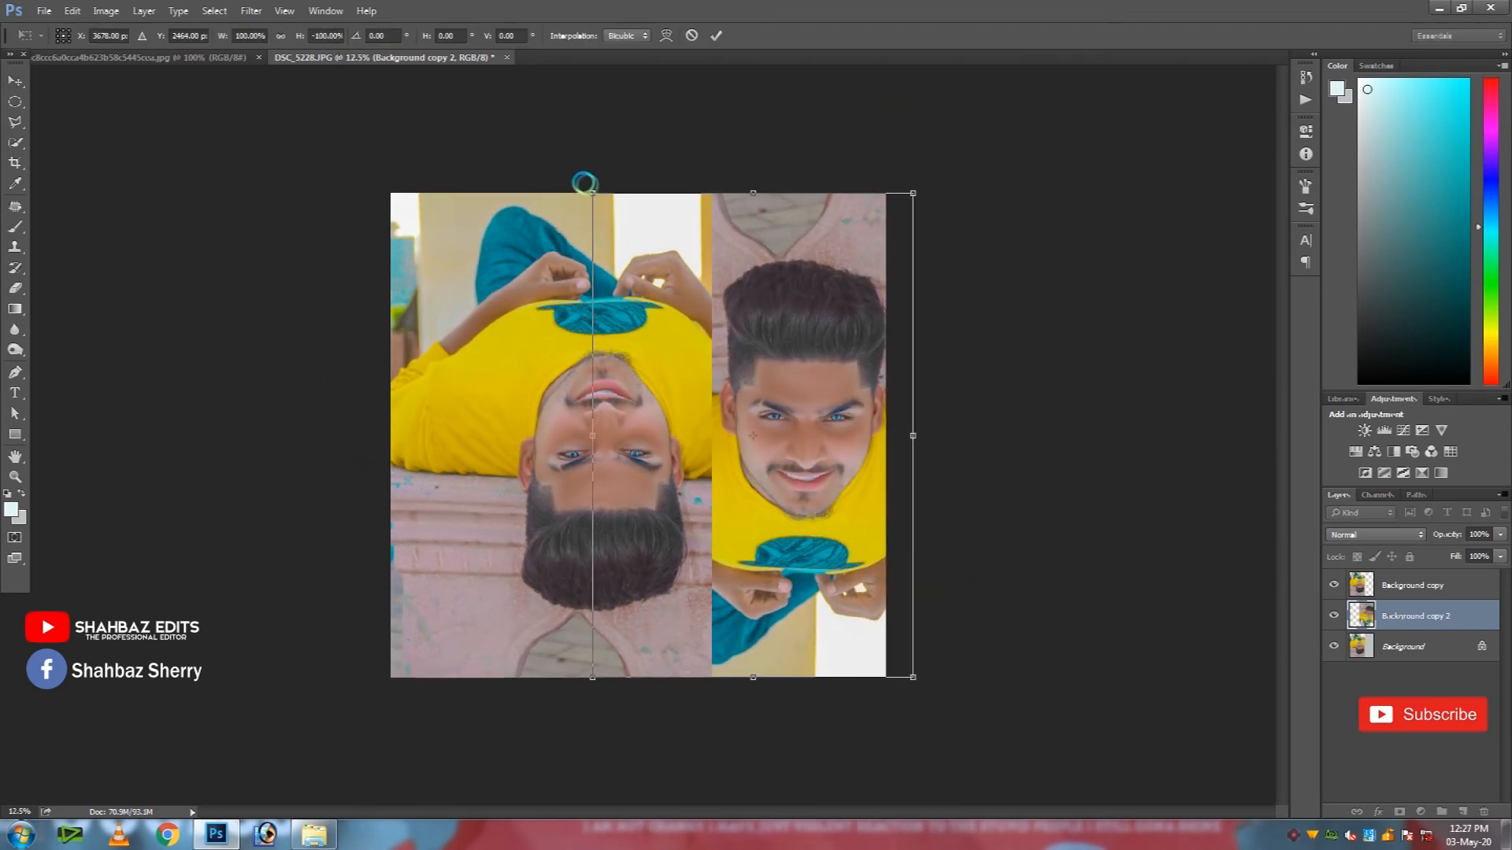
pyautogui.moveTo(596, 193); pyautogui.dragTo(553, 128)
pyautogui.press('Return')
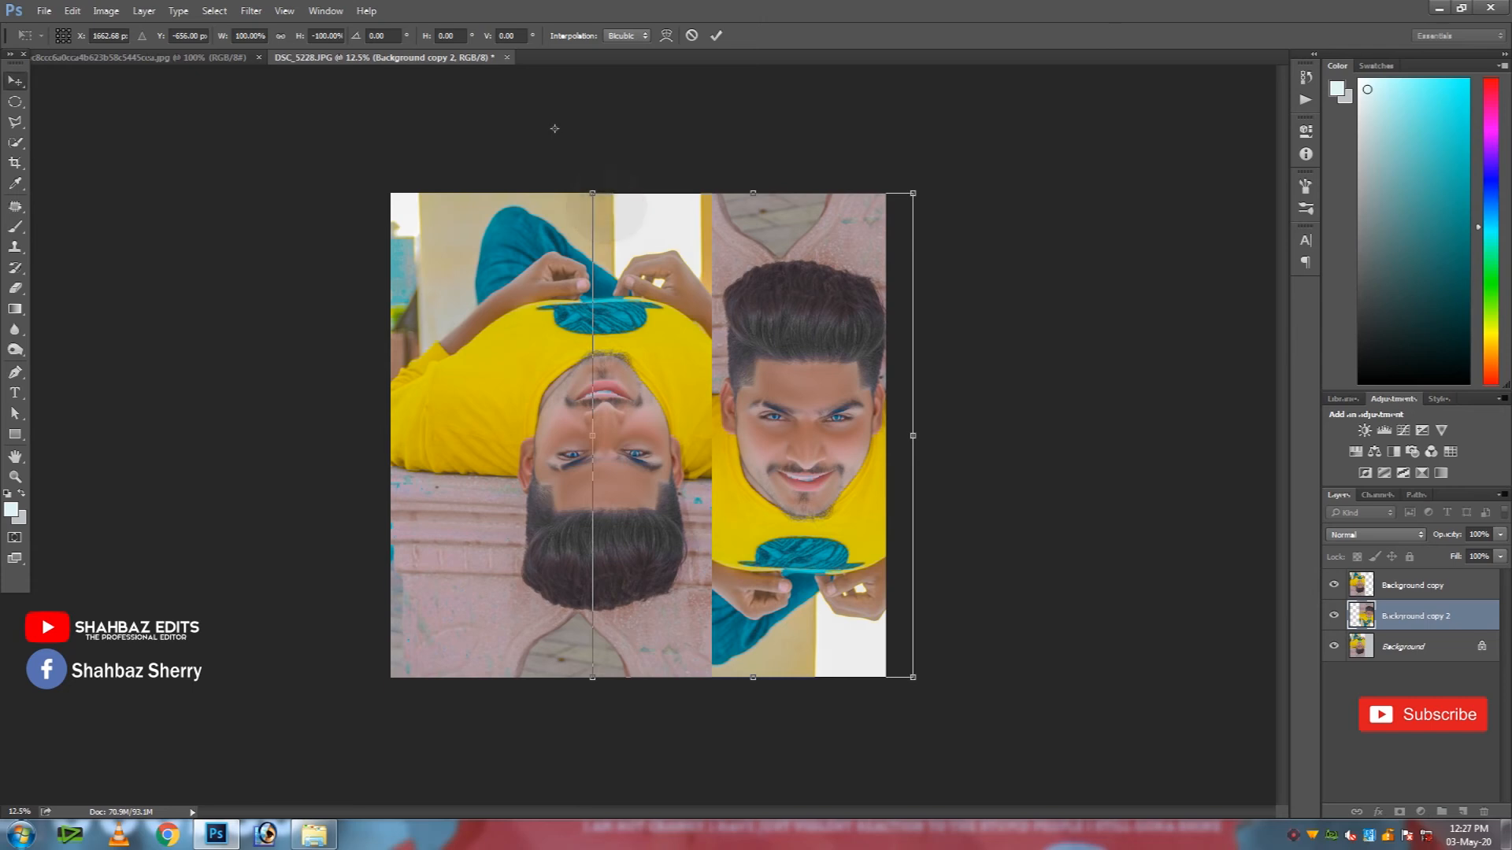
# Step: Enlarge Background copy 2 to about 132% and position the upright face in the added canvas area
pyautogui.hotkey('ctrl', 't')
pyautogui.moveTo(592, 193); pyautogui.dragTo(541, 116)
pyautogui.moveTo(802, 360); pyautogui.dragTo(780, 344)
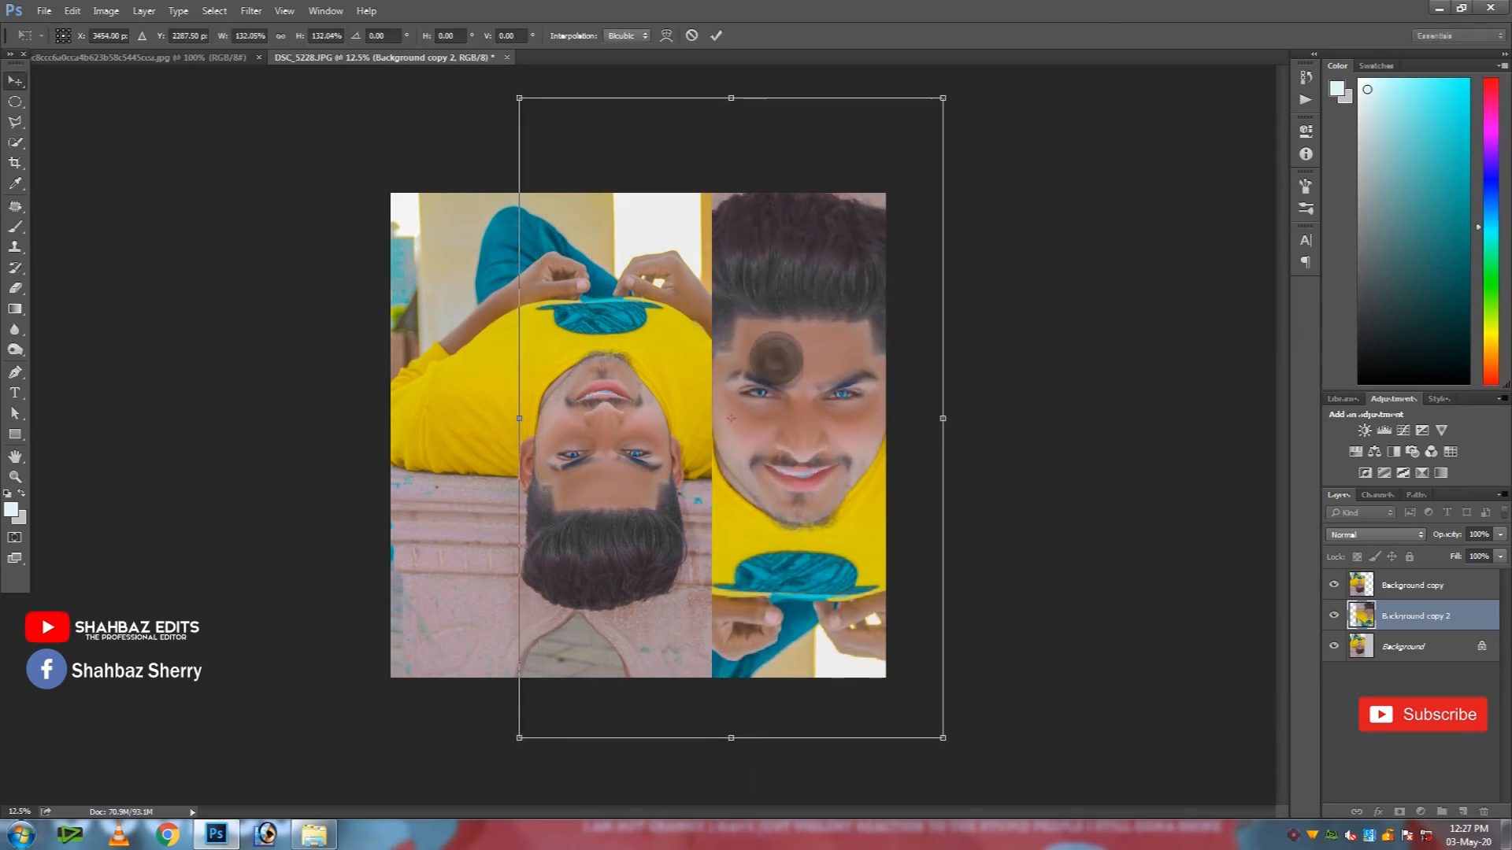
pyautogui.press('Return')
pyautogui.hotkey('ctrl', '0')
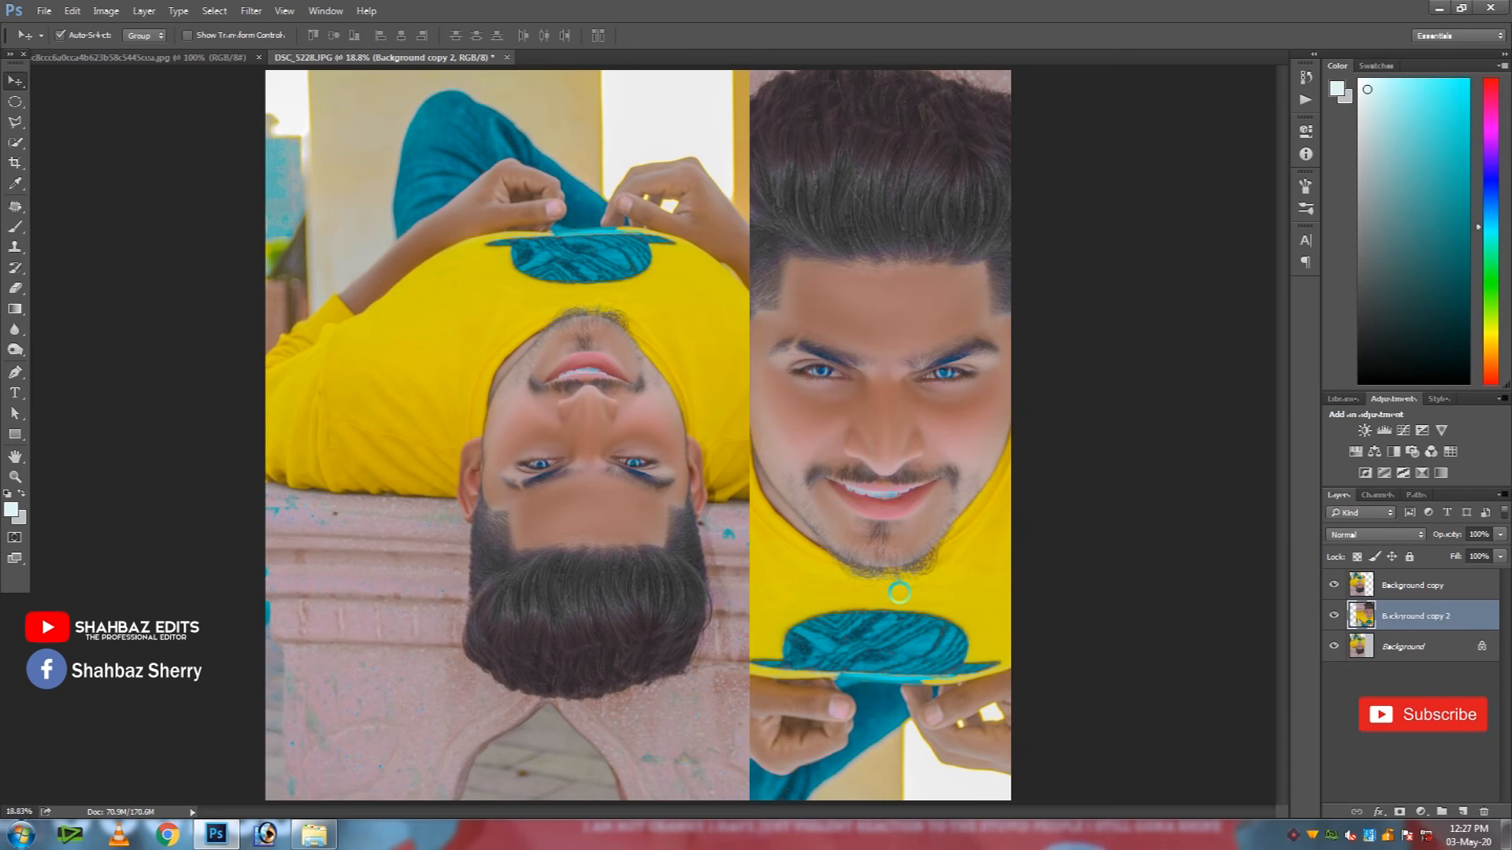
# Step: Shift the upside-down portrait slightly left to widen the upright portrait's area, and move the upright portrait slightly left to recenter its face
pyautogui.moveTo(668, 494); pyautogui.dragTo(628, 477)
pyautogui.moveTo(787, 439)
pyautogui.mouseDown()
pyautogui.moveTo(763, 428)
pyautogui.moveTo(768, 444)
pyautogui.mouseUp()
pyautogui.click(662, 435)
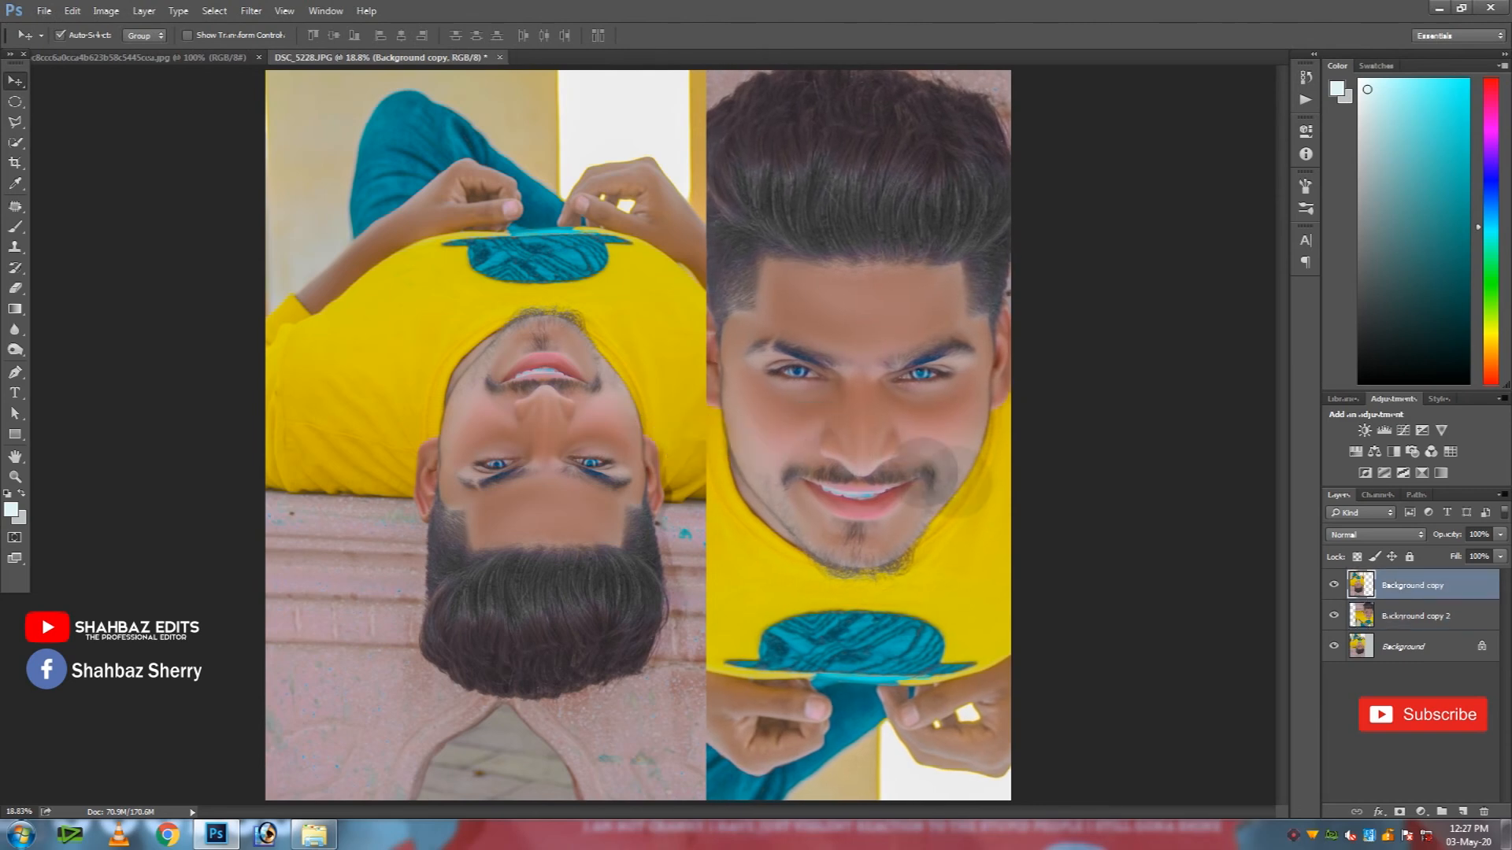
# Step: Duplicate the Background copy layer as Background copy 3
pyautogui.rightClick(1356, 592)
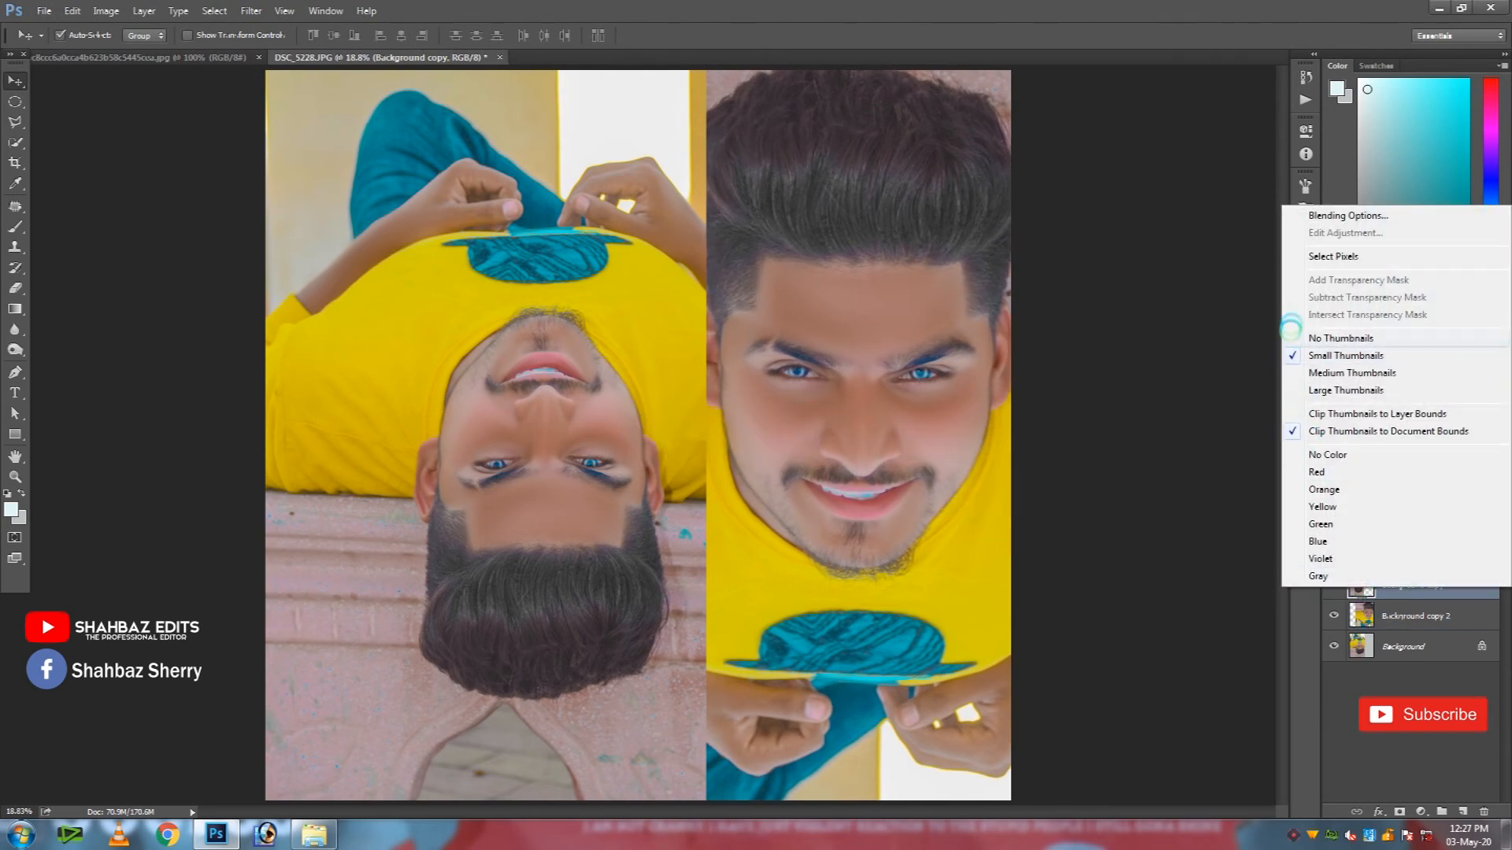
pyautogui.click(1395, 623)
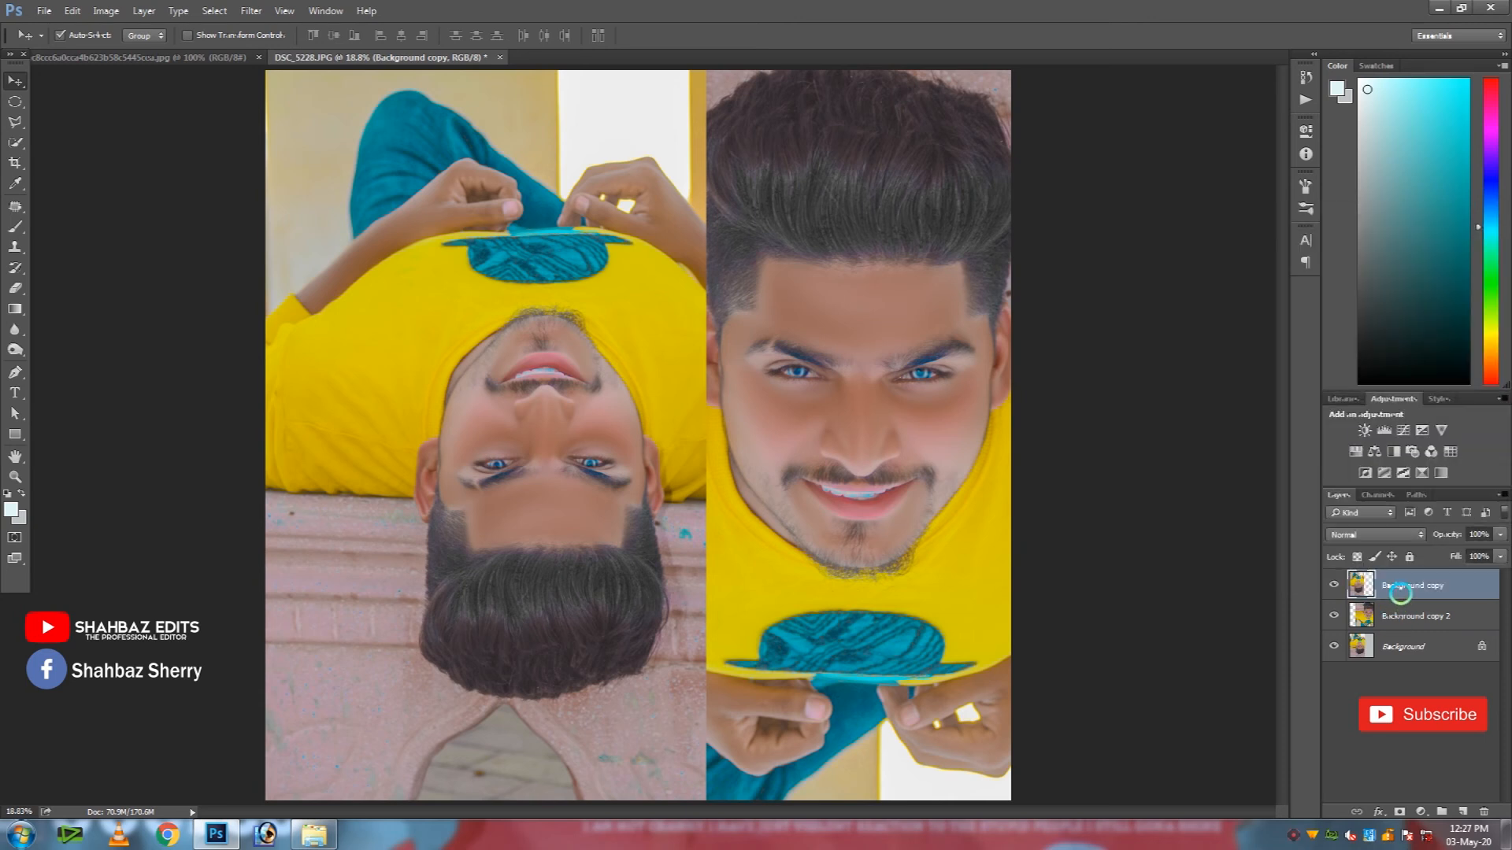
pyautogui.rightClick(1400, 586)
pyautogui.click(1228, 219)
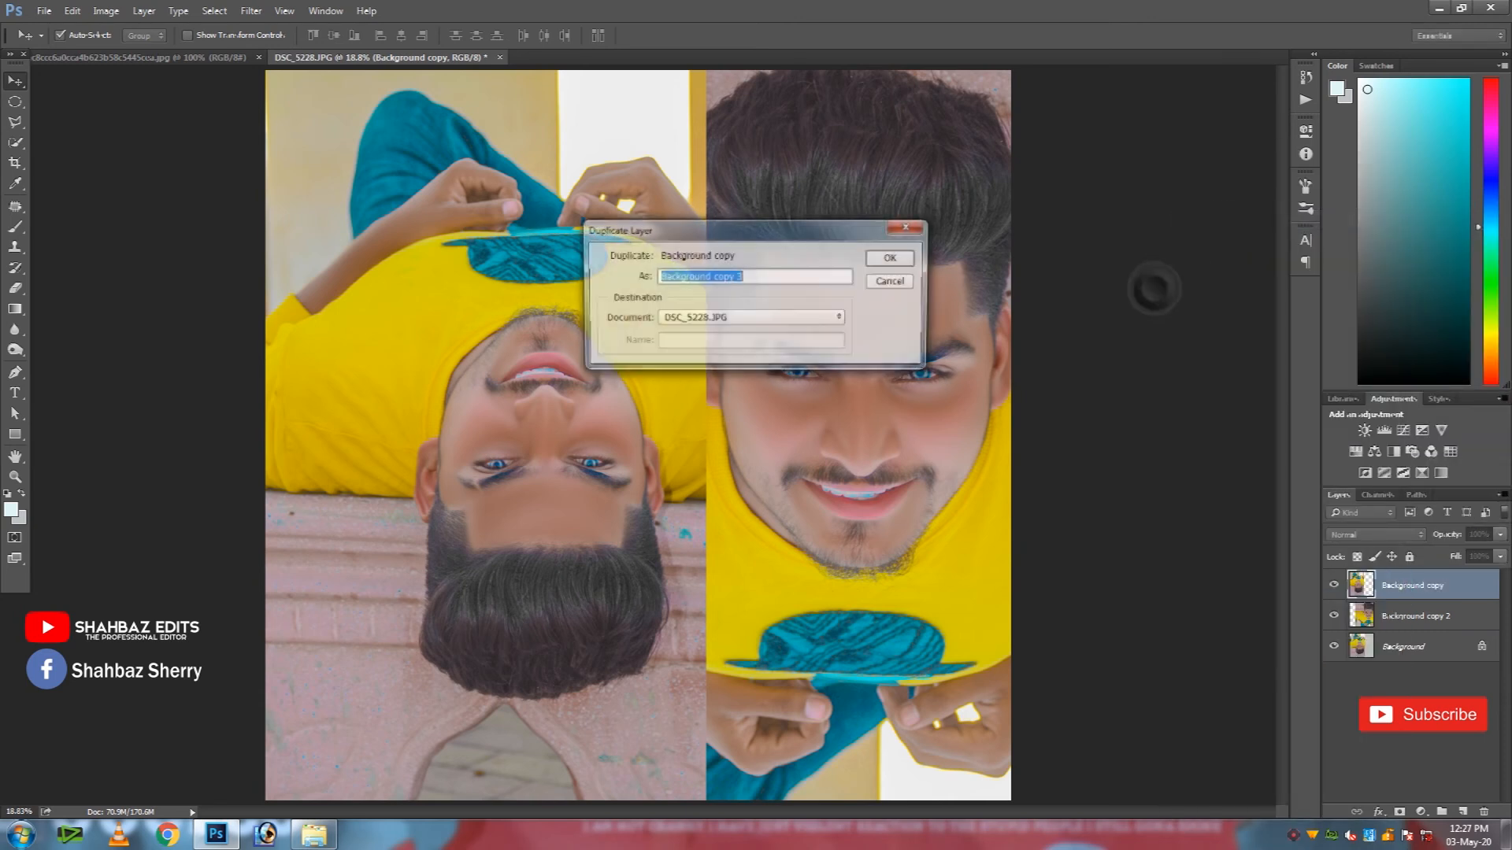
pyautogui.click(892, 254)
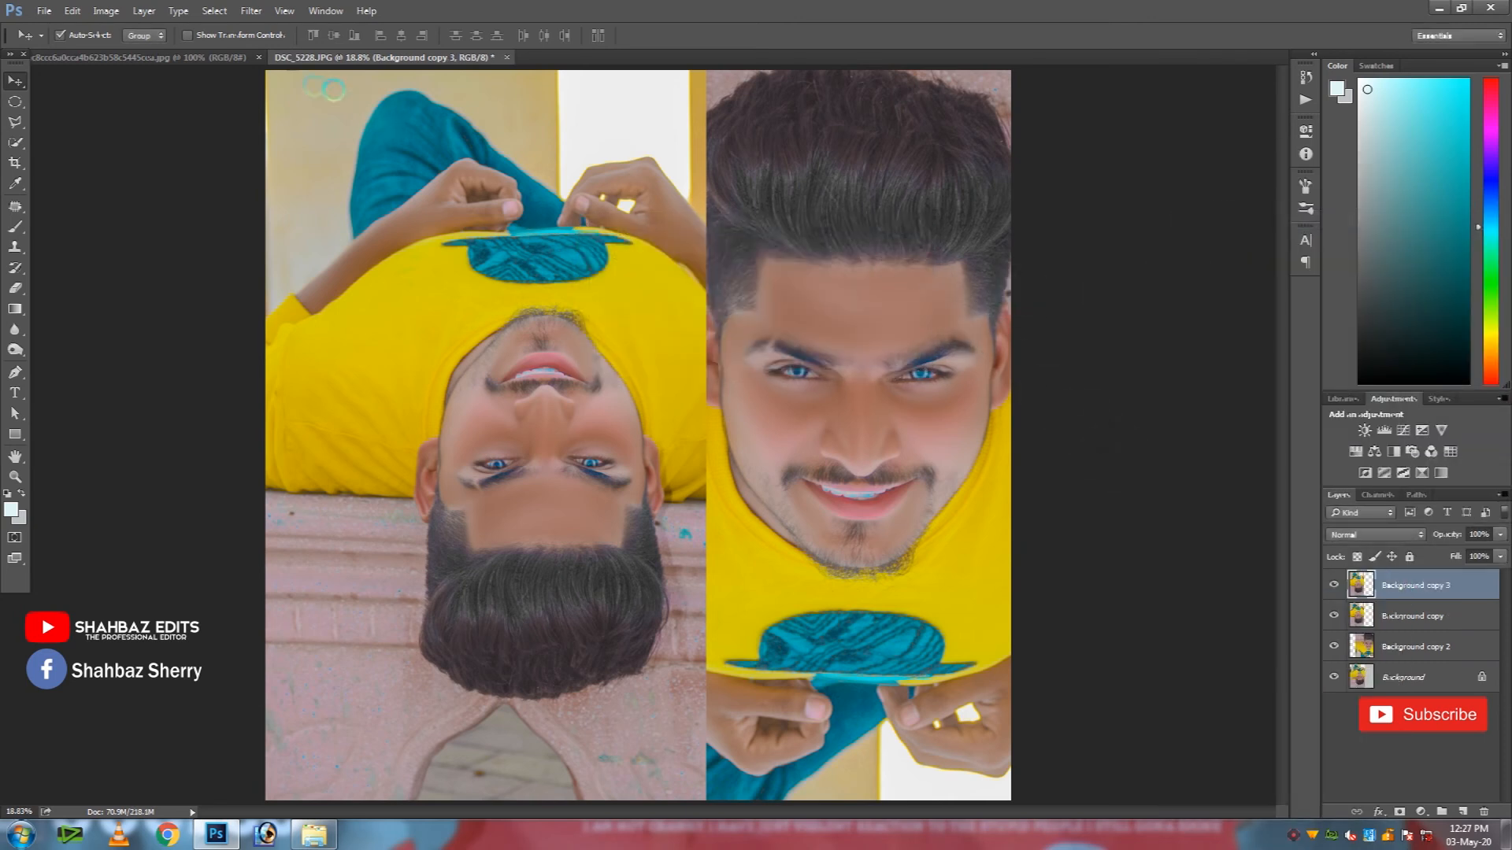
# Step: Turn the Background copy 3 layer solid black with Hue/Saturation by setting Lightness to -100
pyautogui.click(118, 12)
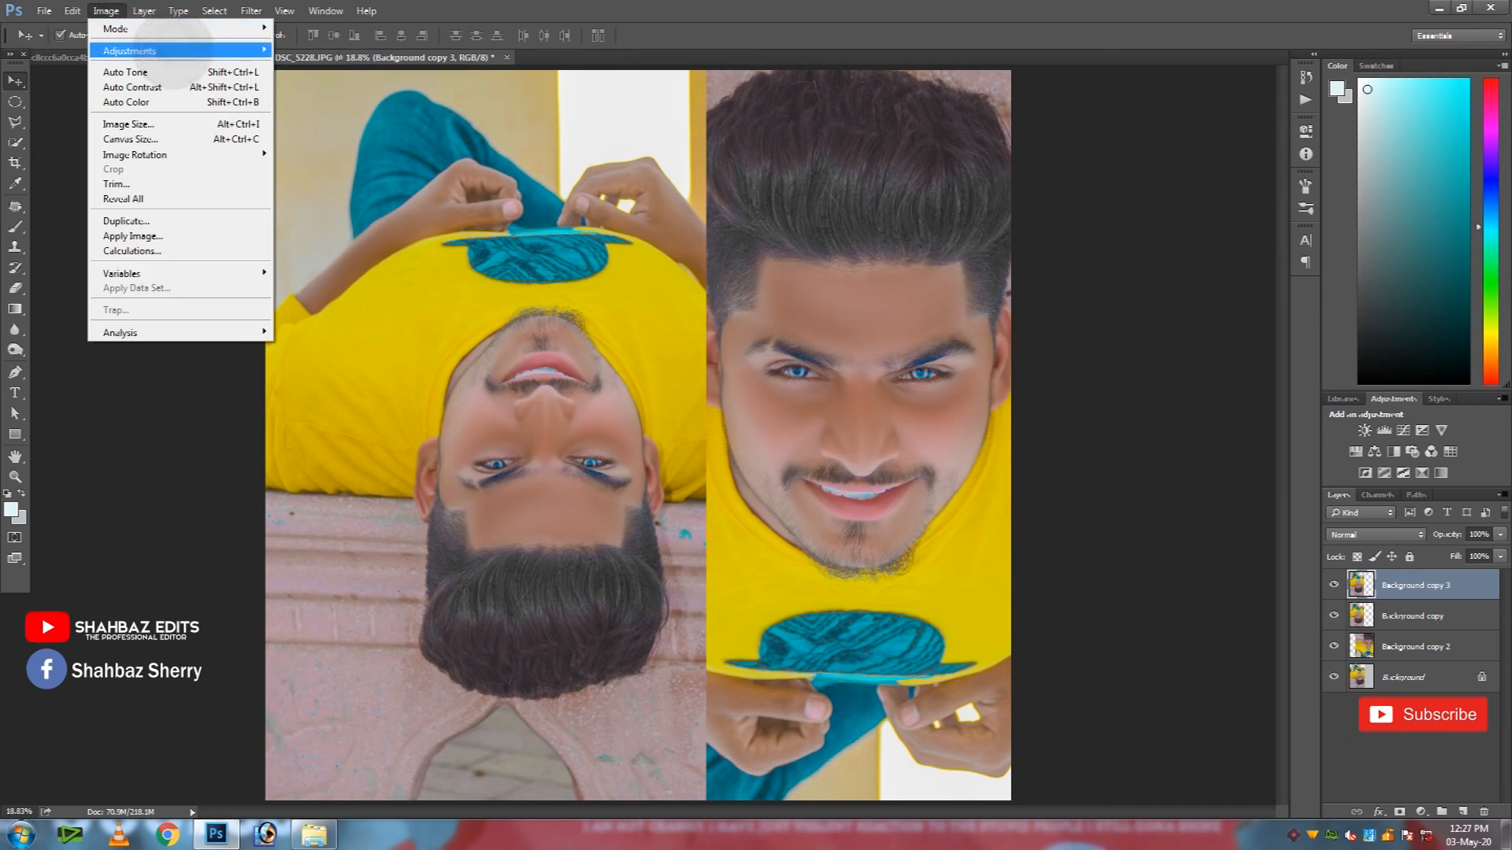
pyautogui.moveTo(203, 50)
pyautogui.click(335, 76)
pyautogui.click(330, 131)
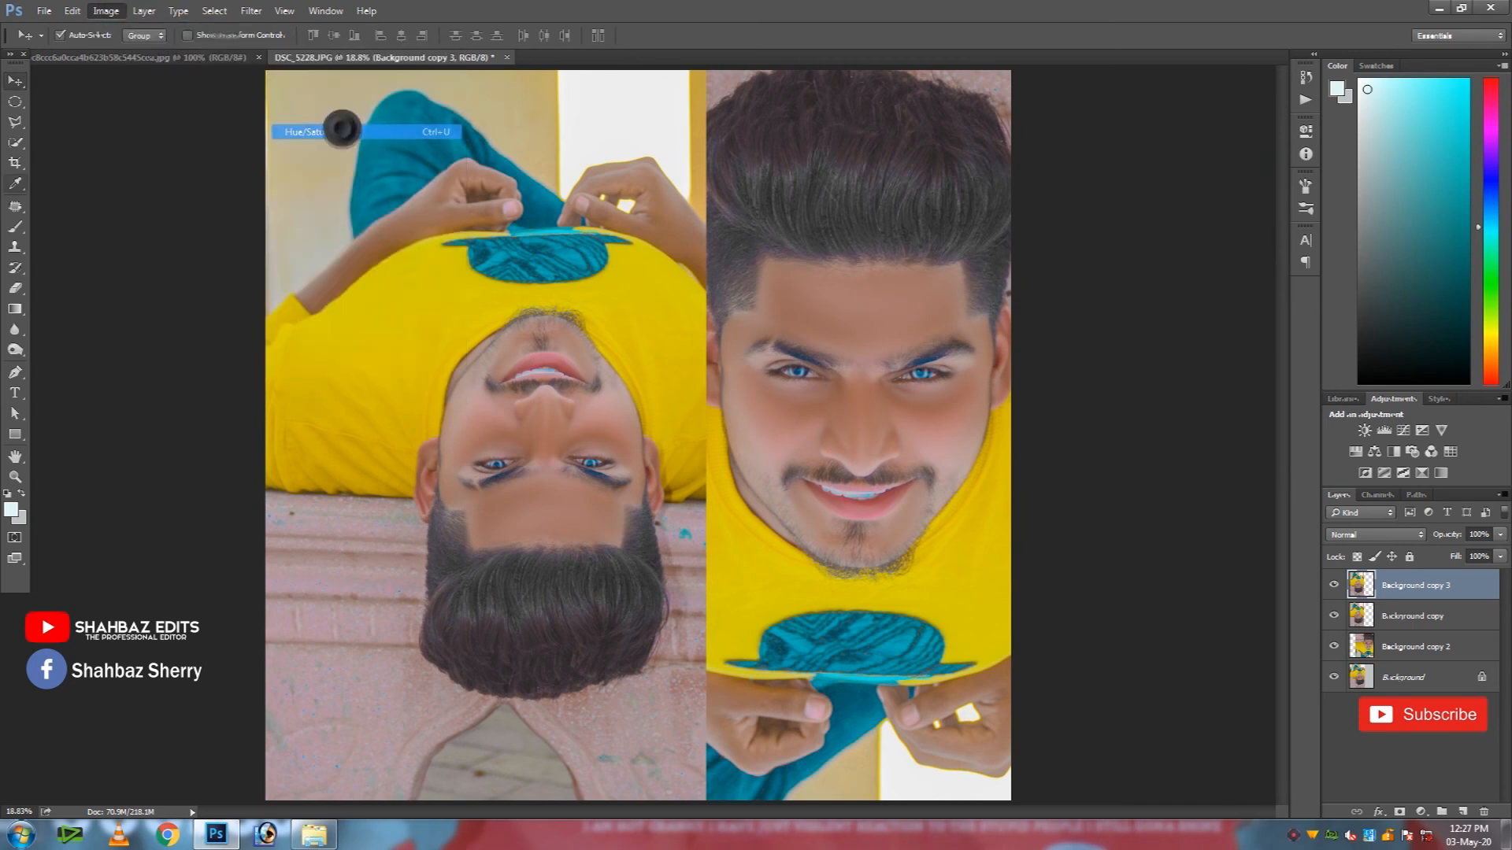
pyautogui.moveTo(1078, 314); pyautogui.dragTo(1054, 305)
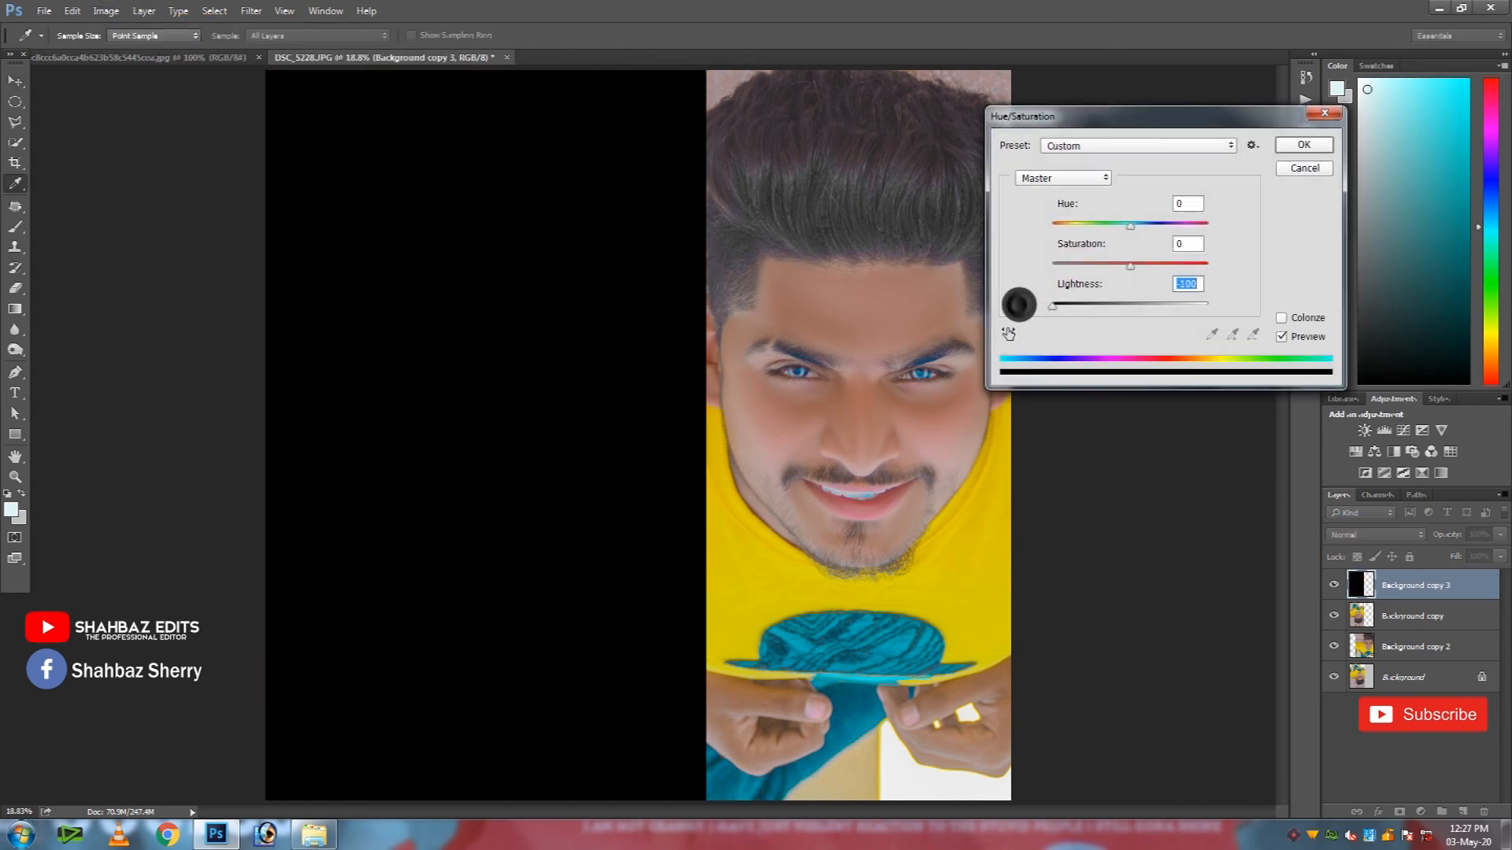
pyautogui.click(1298, 145)
pyautogui.press('v')
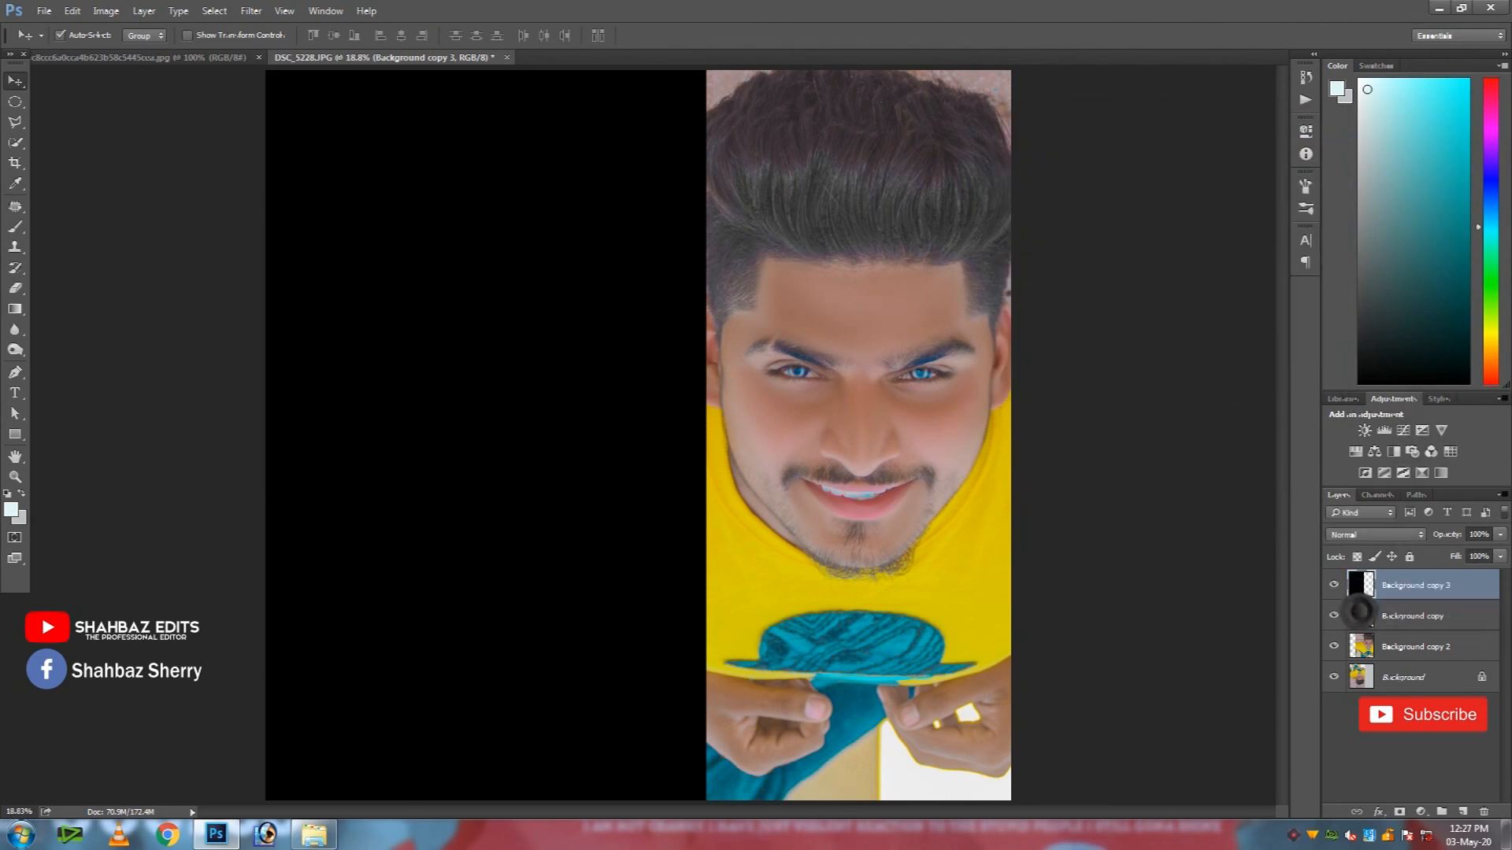
# Step: Place Background copy 3 beneath Background copy and nudge it right to form a thin black divider between the two portraits
pyautogui.moveTo(1363, 583); pyautogui.dragTo(1366, 615)
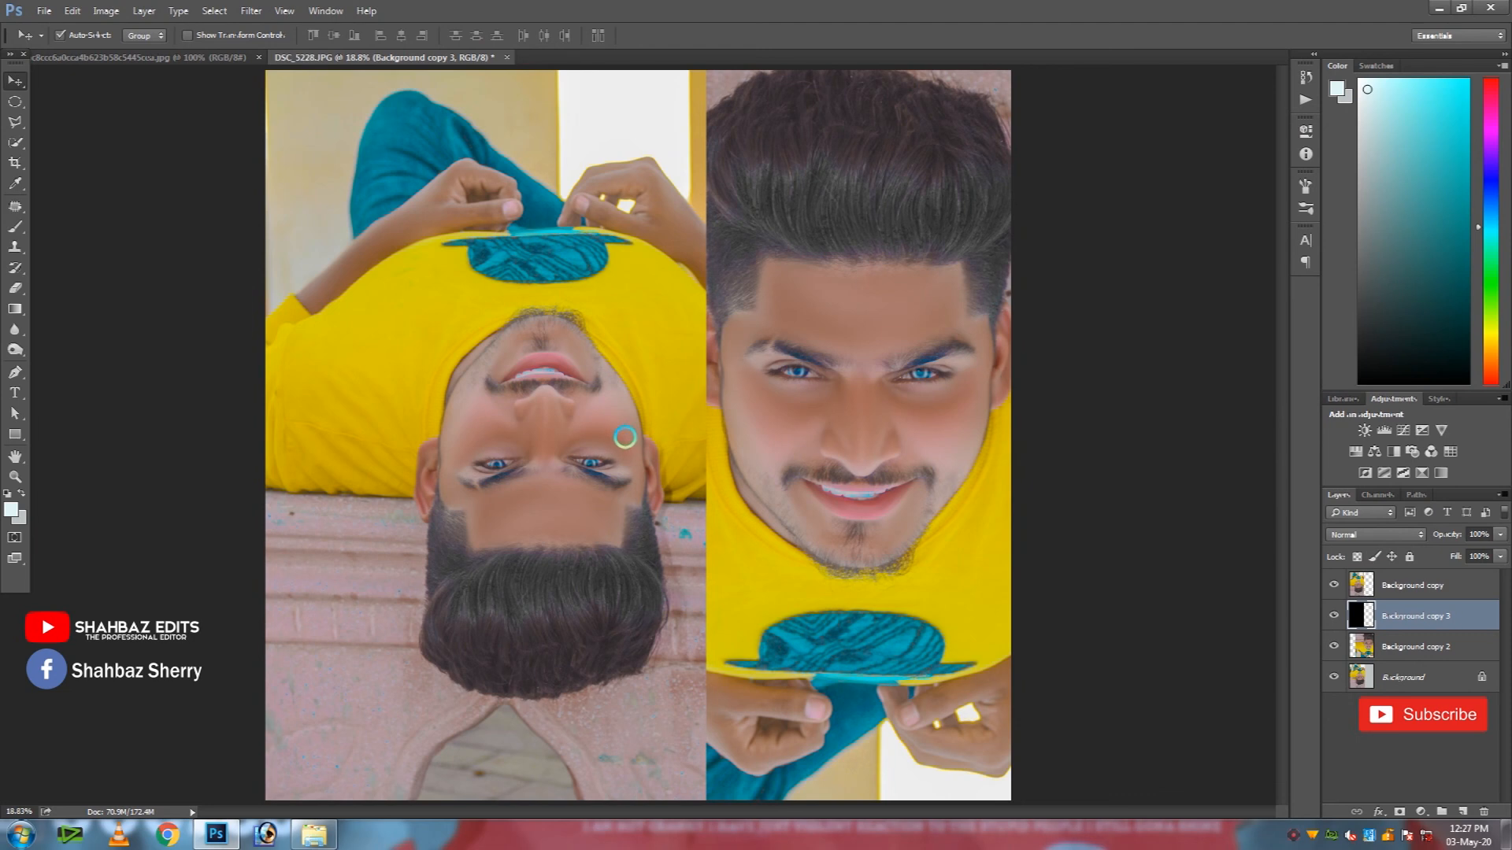
pyautogui.press('Right')
pyautogui.press('Right')
pyautogui.press('Right')
pyautogui.press('Right')
pyautogui.press('Right')
pyautogui.press('Right')
pyautogui.press('Right')
pyautogui.press('Right')
pyautogui.press('Right')
pyautogui.press('Right')
pyautogui.press('Right')
pyautogui.press('Right')
pyautogui.press('Right')
pyautogui.press('Right')
pyautogui.press('Right')
pyautogui.press('Right')
pyautogui.press('Right')
pyautogui.press('Right')
pyautogui.press('Right')
pyautogui.press('Right')
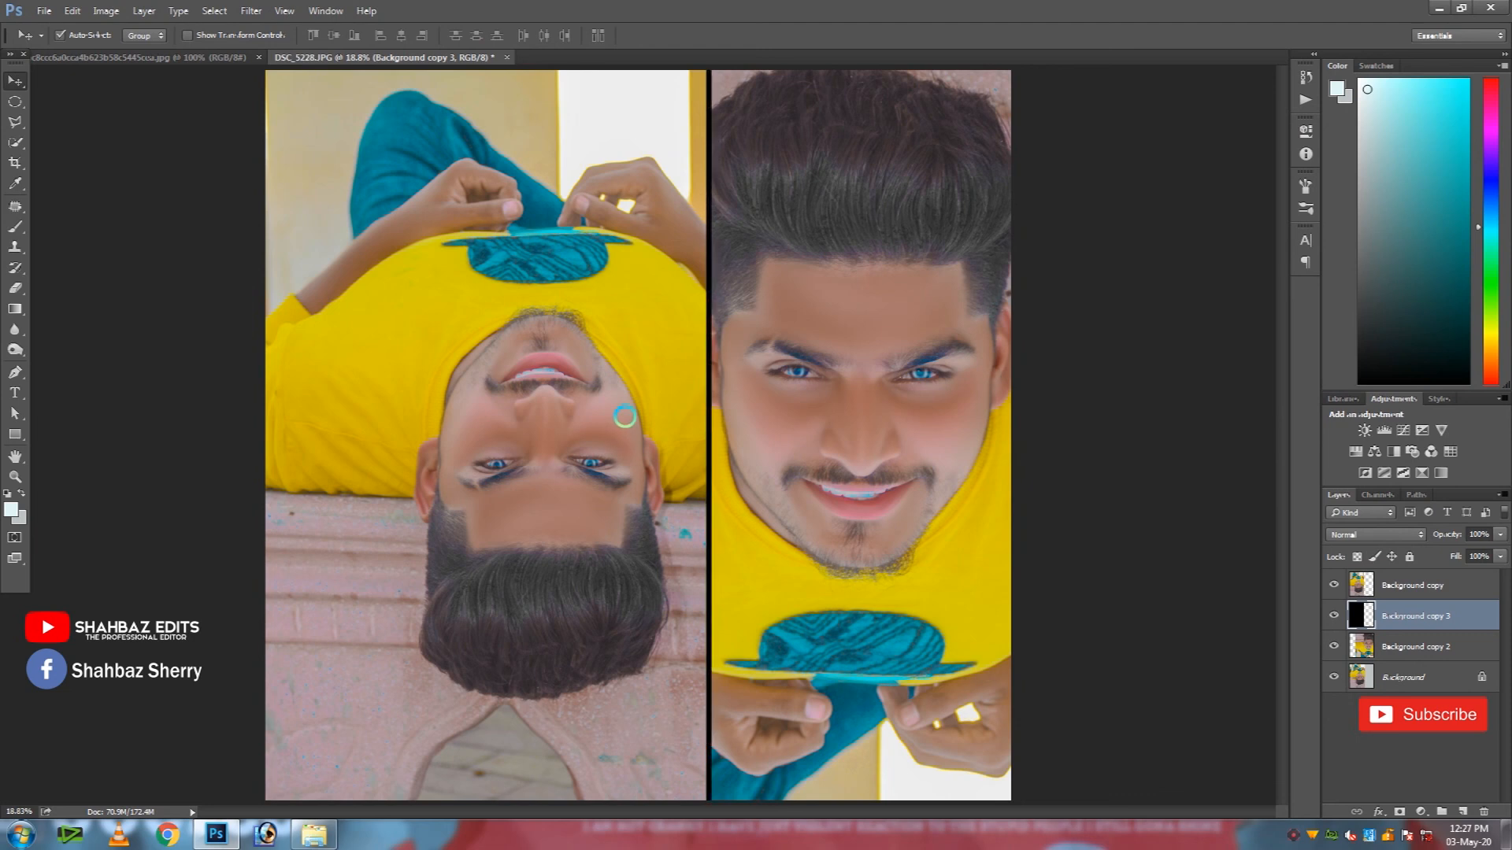
# Step: Merge all visible layers, and bring the "YOU ARE STRONGER THAN YOU THINK" image into the portrait document below the yellow shirt's sleeve
pyautogui.hotkey('ctrl', '-')
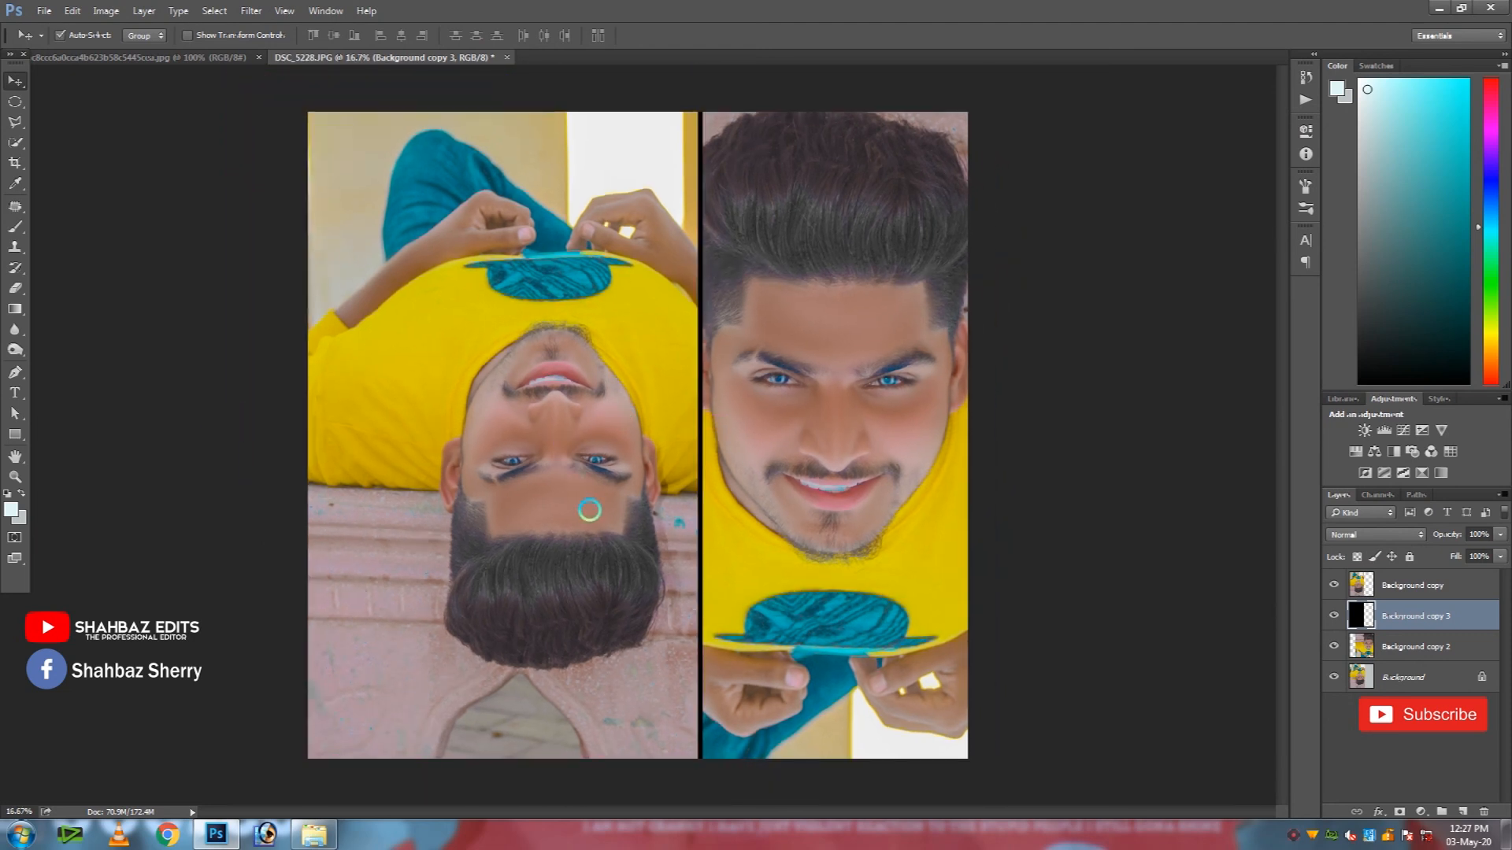
pyautogui.hotkey('ctrl', 'shift', 'e')
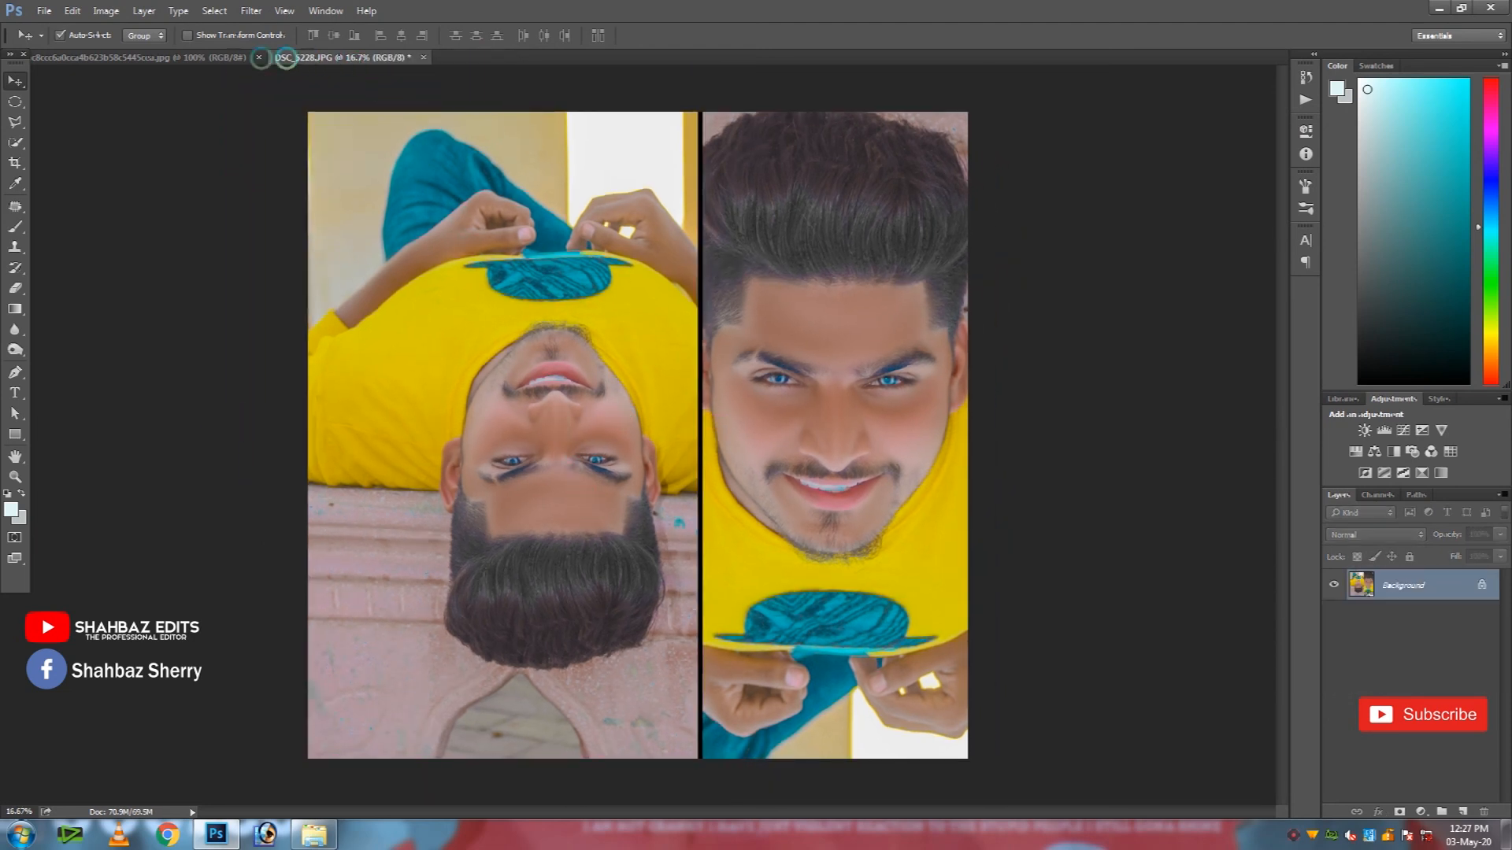
pyautogui.click(181, 55)
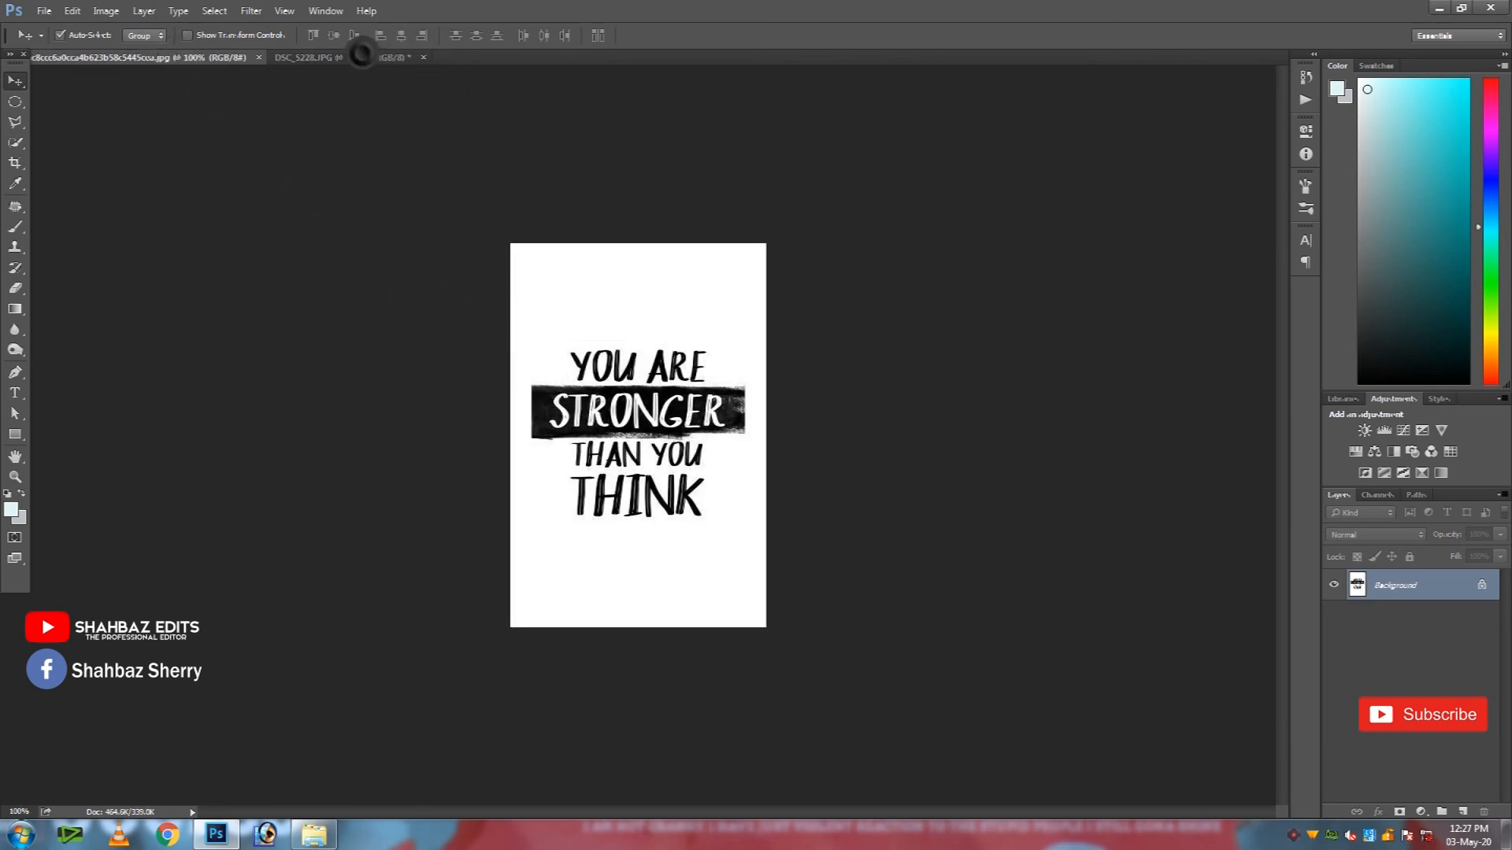
pyautogui.click(362, 55)
pyautogui.moveTo(363, 52); pyautogui.dragTo(372, 651)
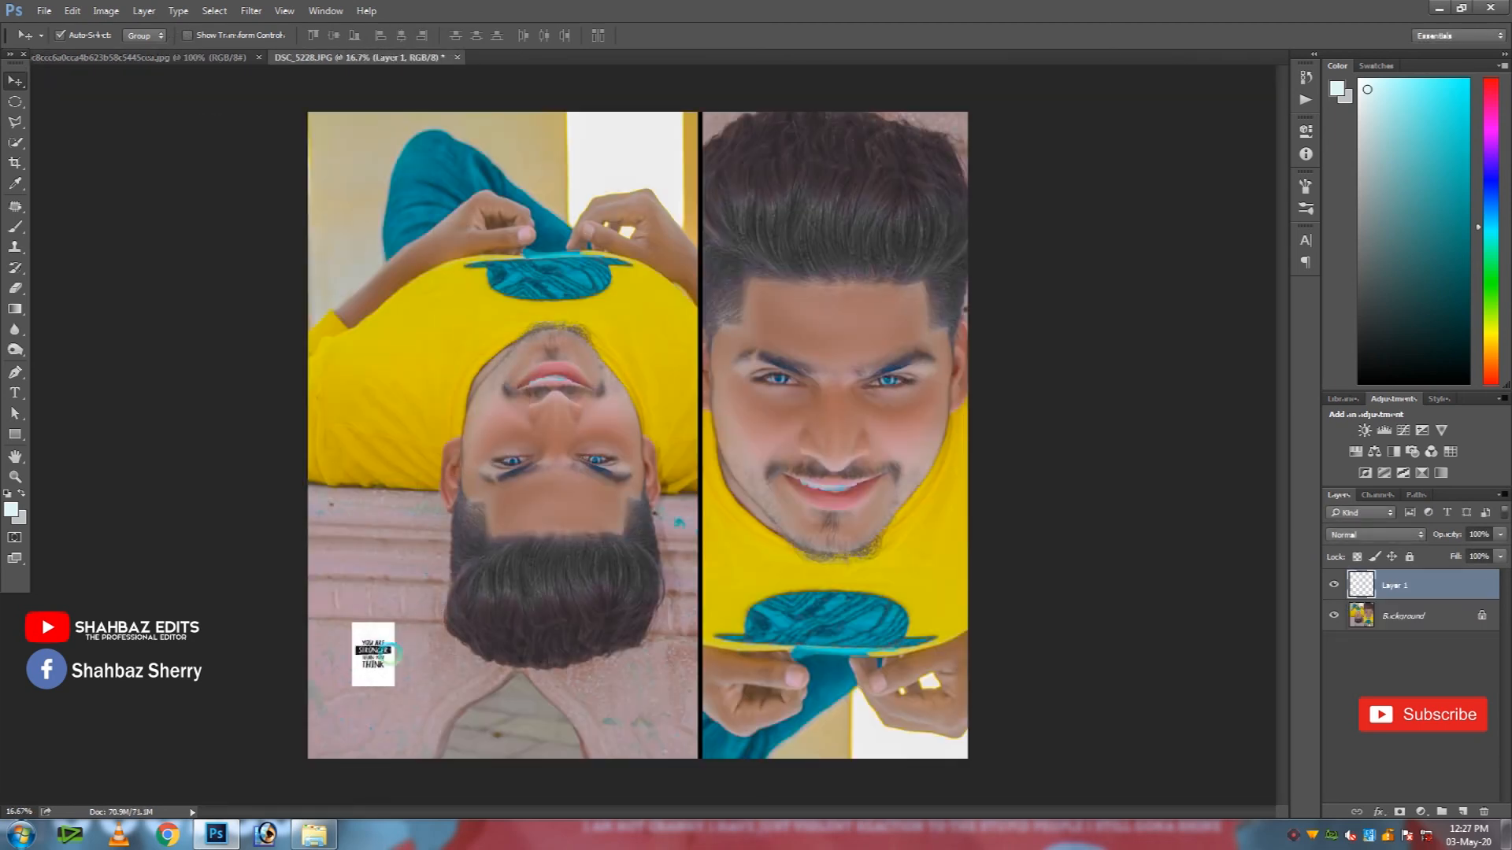
# Step: Enlarge the quote image to about a quarter of the canvas width in the lower-left corner of the photo
pyautogui.hotkey('ctrl', 't')
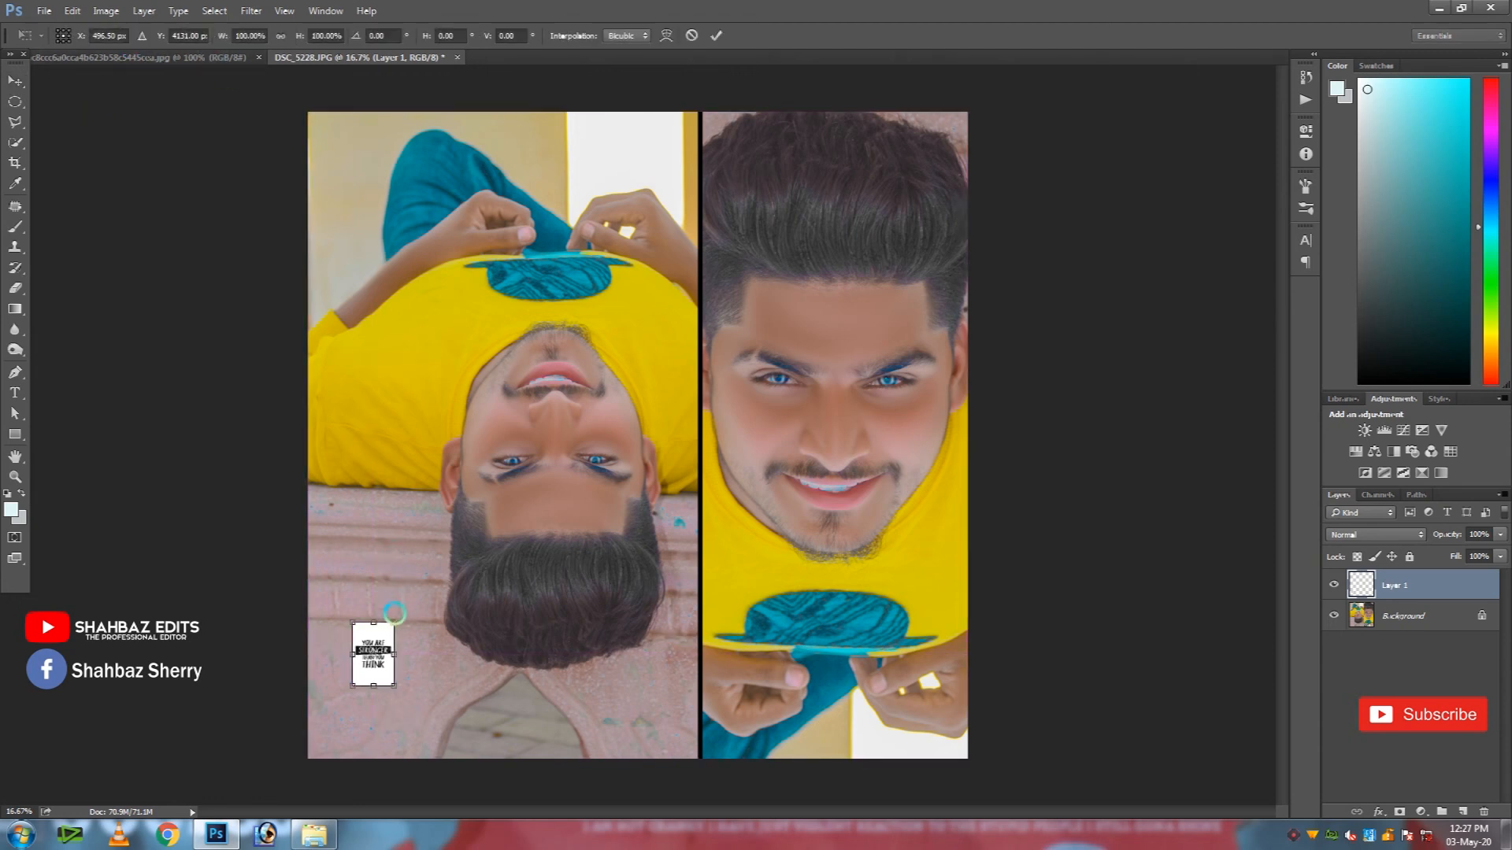
pyautogui.moveTo(396, 621); pyautogui.dragTo(398, 657)
pyautogui.press('Return')
# Step: Set the quote layer's blend mode to Multiply while fine-tuning its place in the corner, and merge it into the background
pyautogui.click(1374, 535)
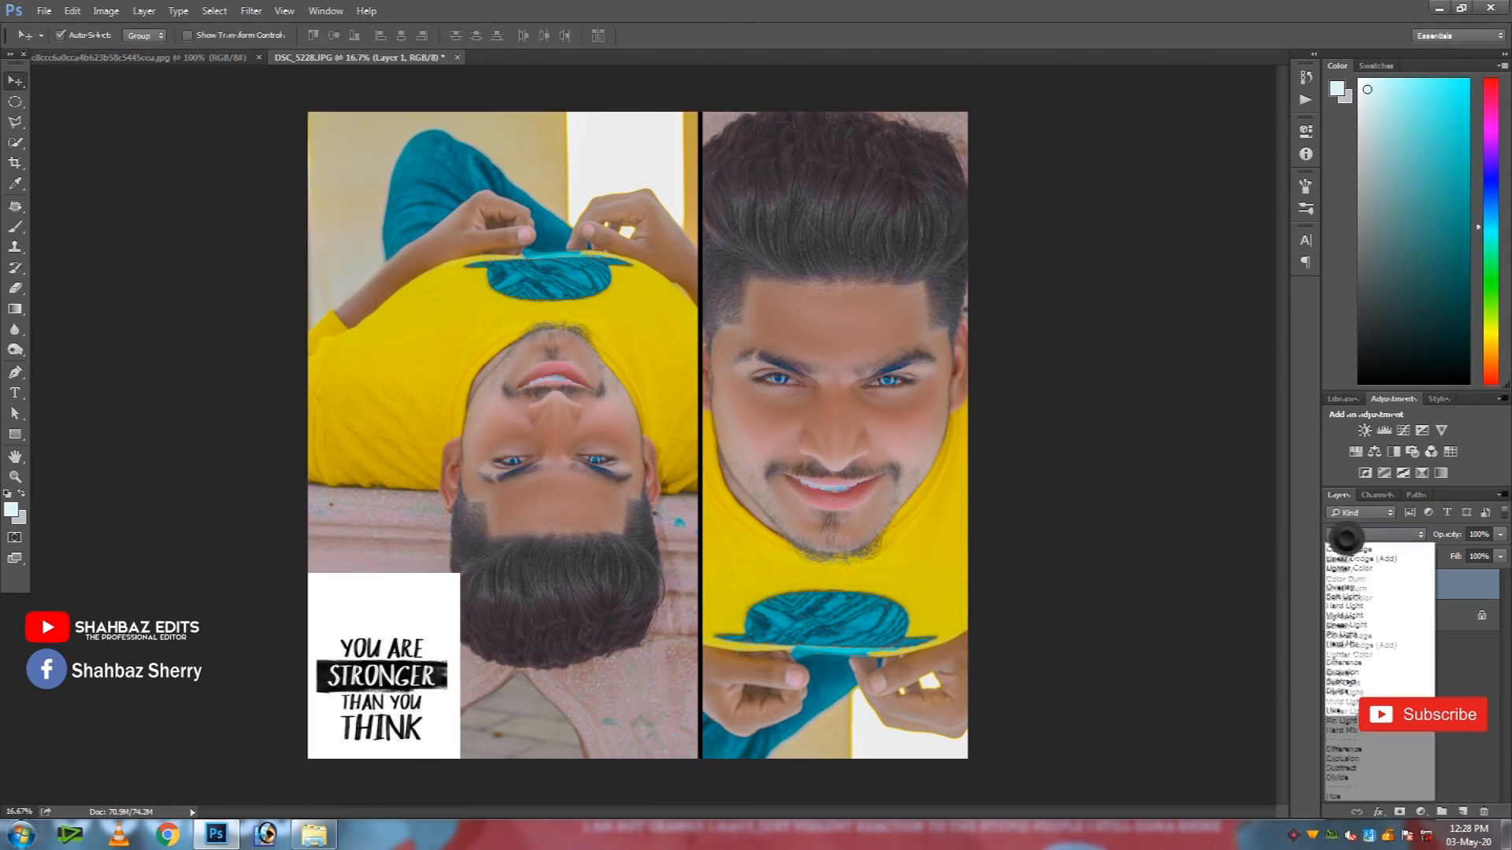
pyautogui.click(1338, 586)
pyautogui.moveTo(352, 704); pyautogui.dragTo(354, 705)
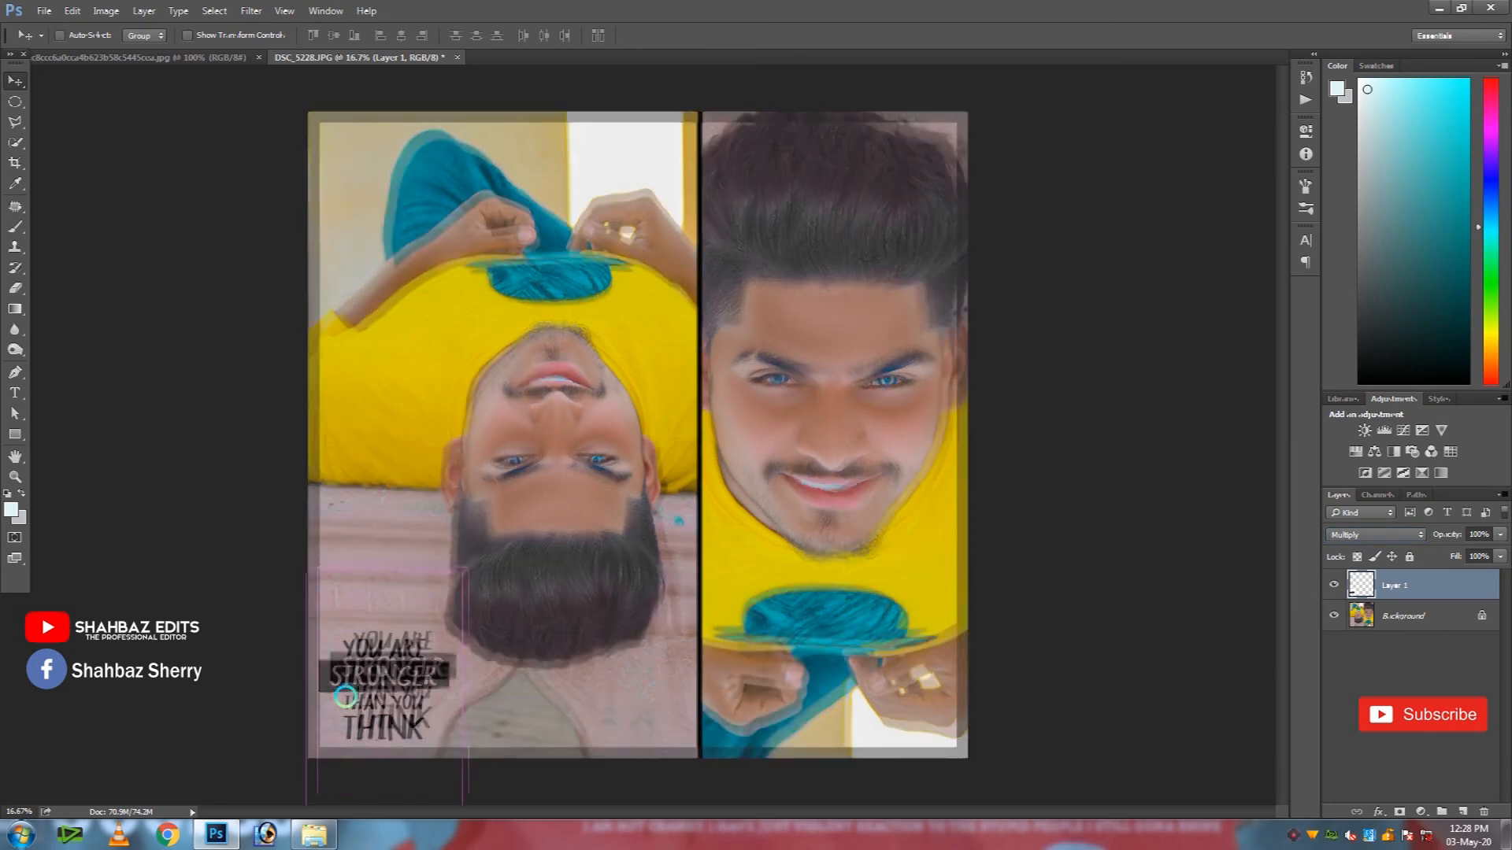
pyautogui.hotkey('ctrl', '-')
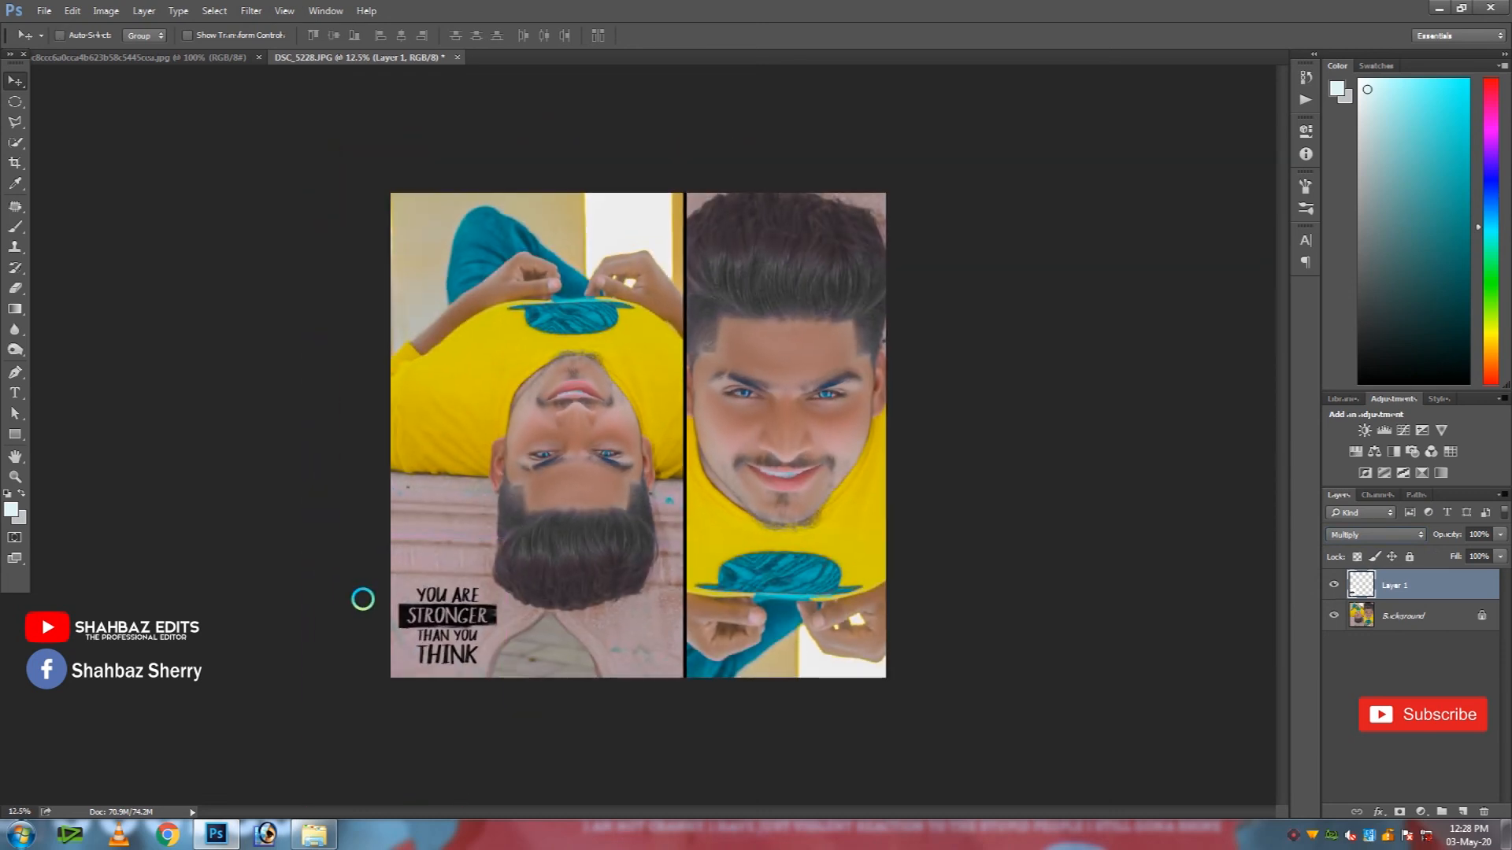
pyautogui.hotkey('ctrl', 'e')
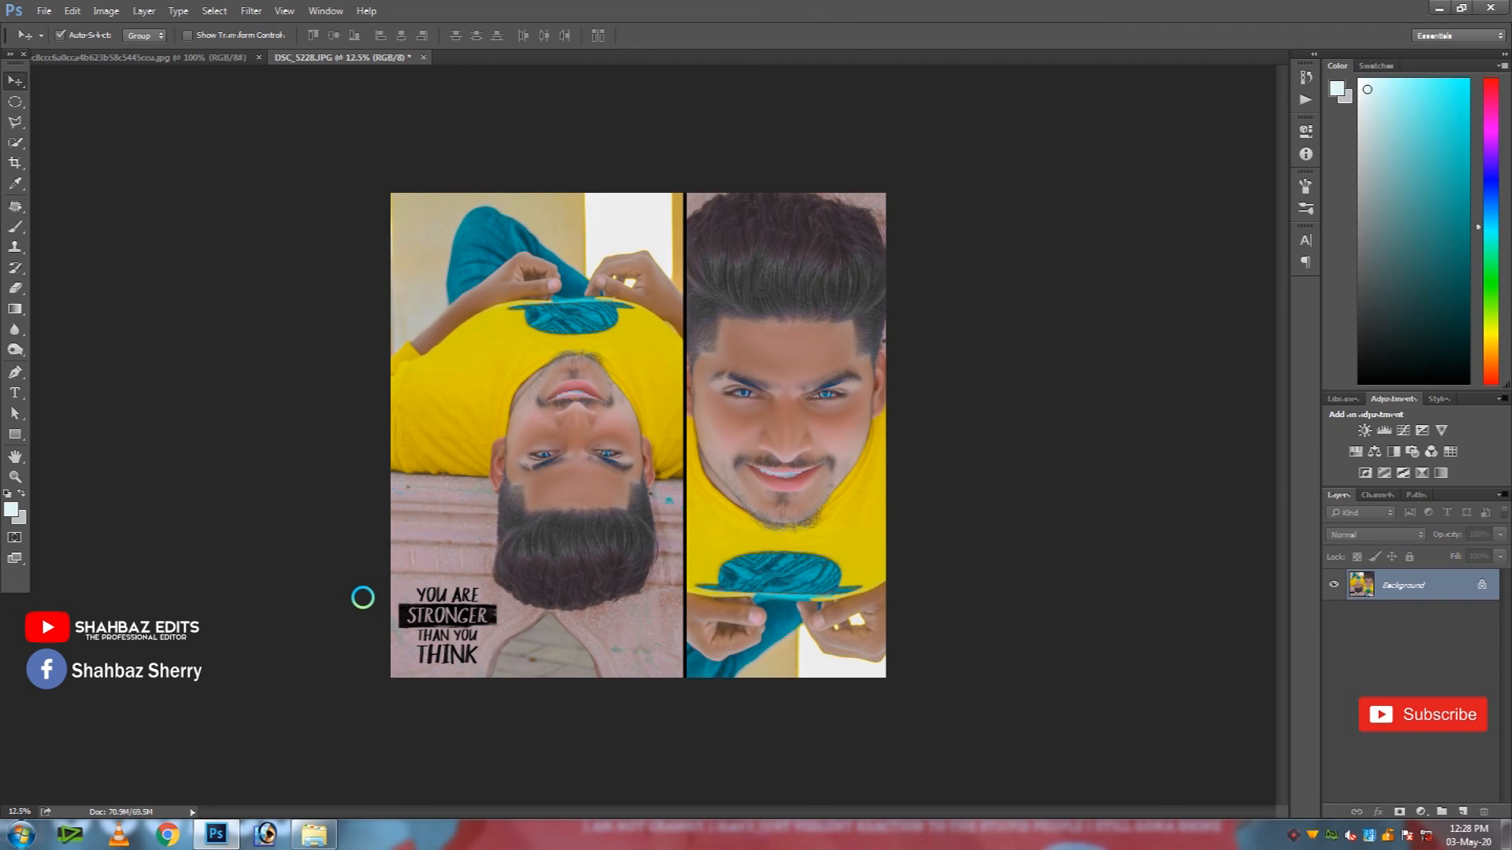